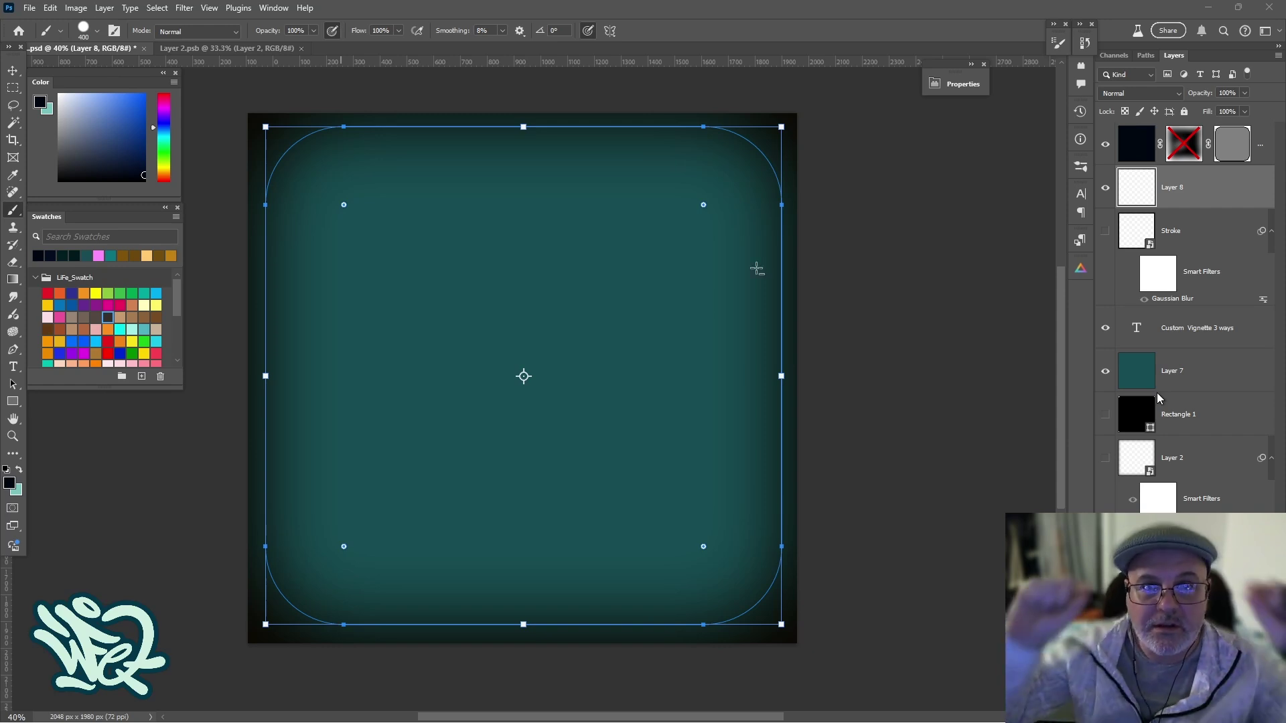
Step: Scale the vignette's rounded rectangle outward until it nearly reaches the canvas edges, and apply the transform
key(Return)
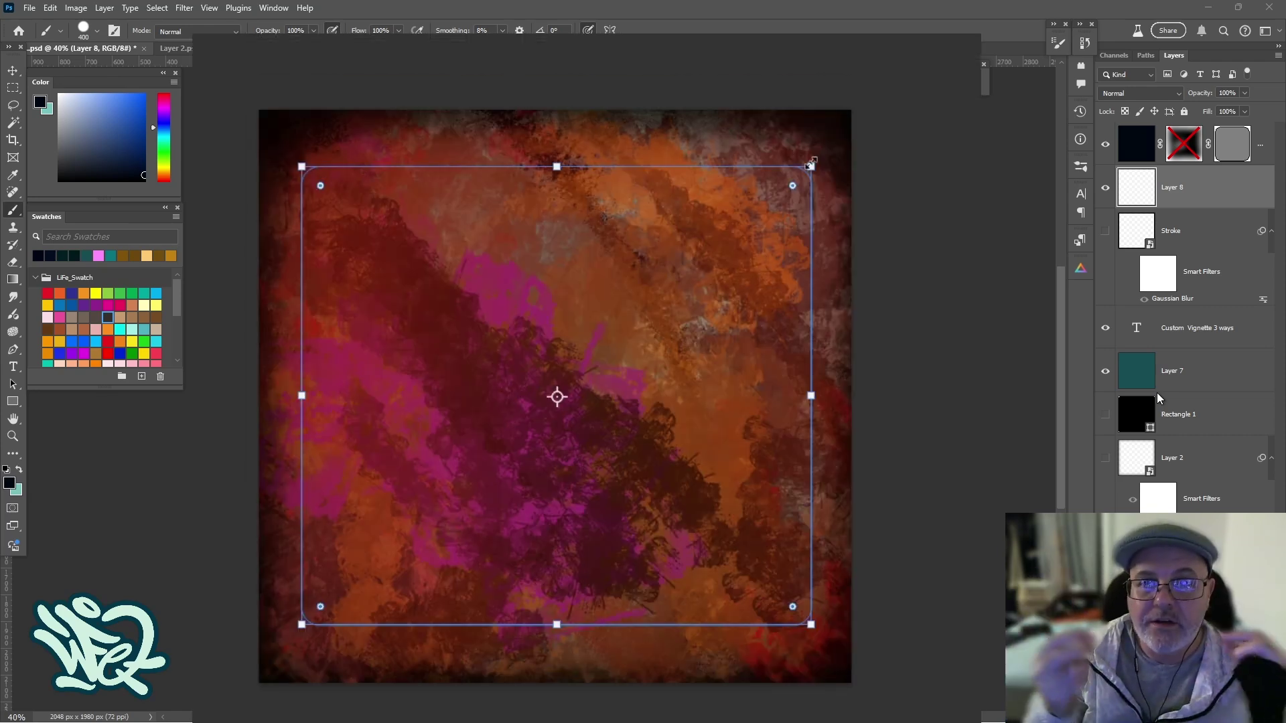
drag(815, 167, 845, 110)
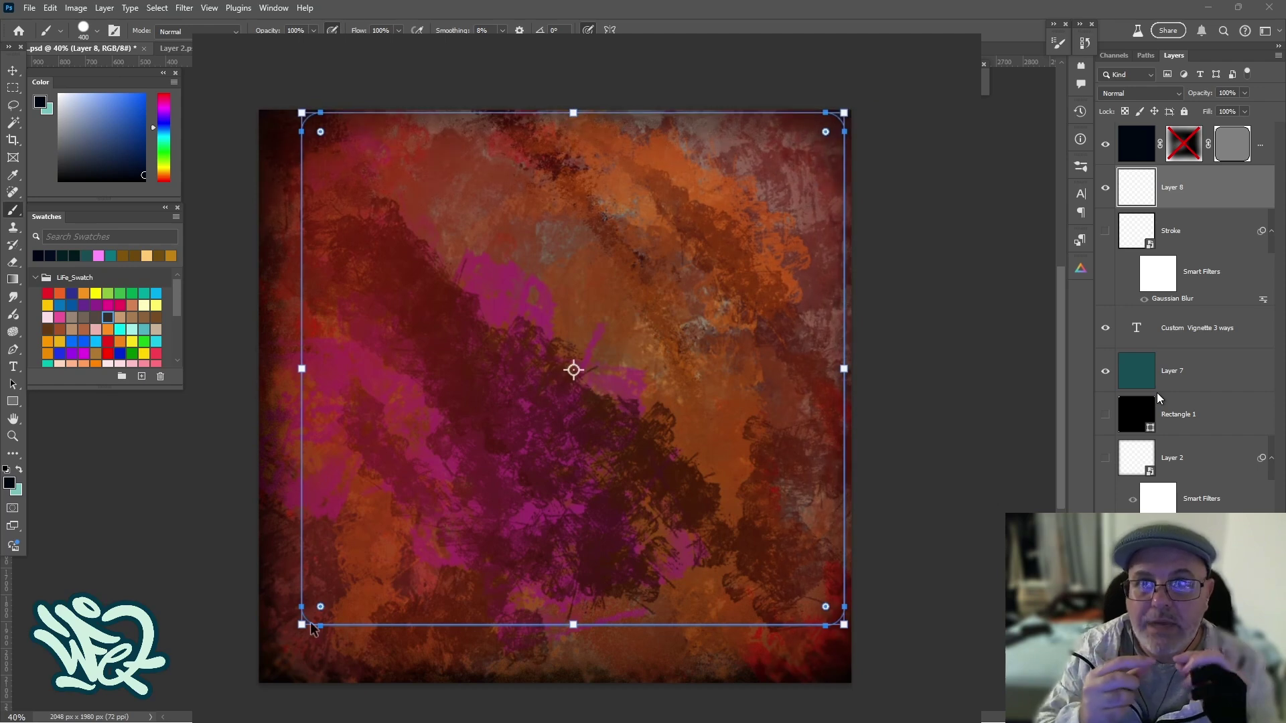
drag(302, 624, 265, 678)
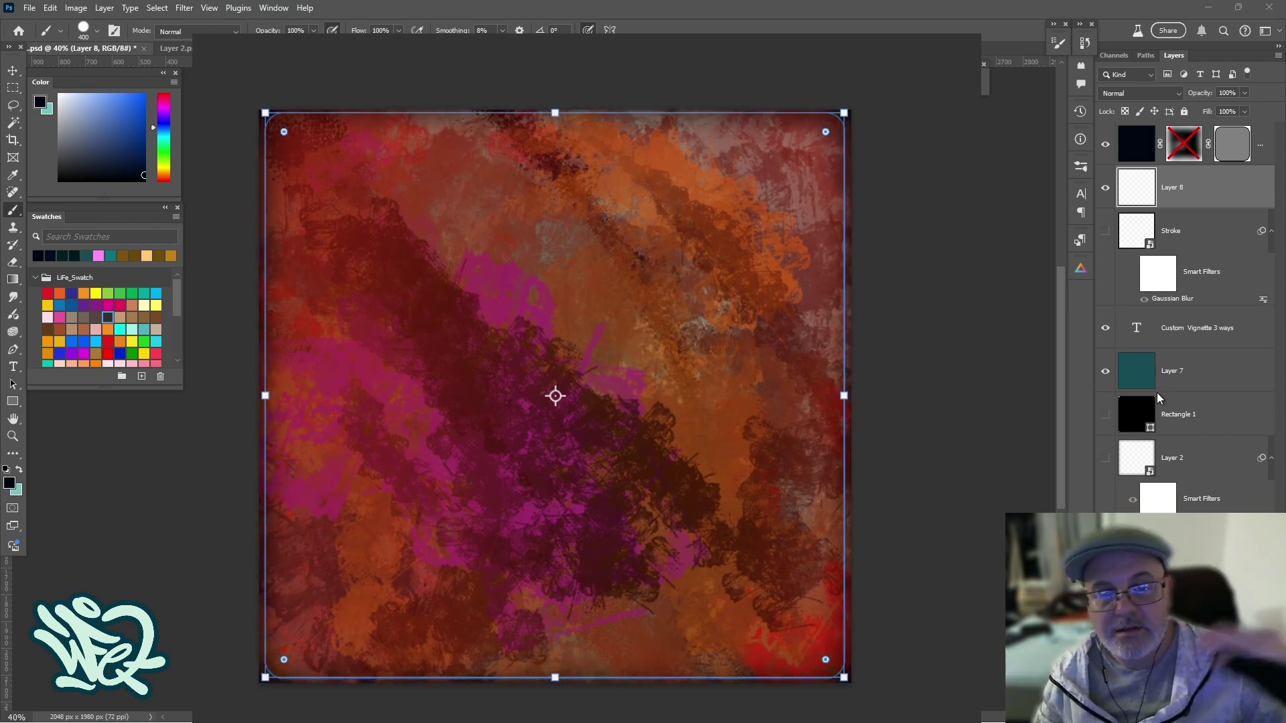
drag(557, 112, 569, 116)
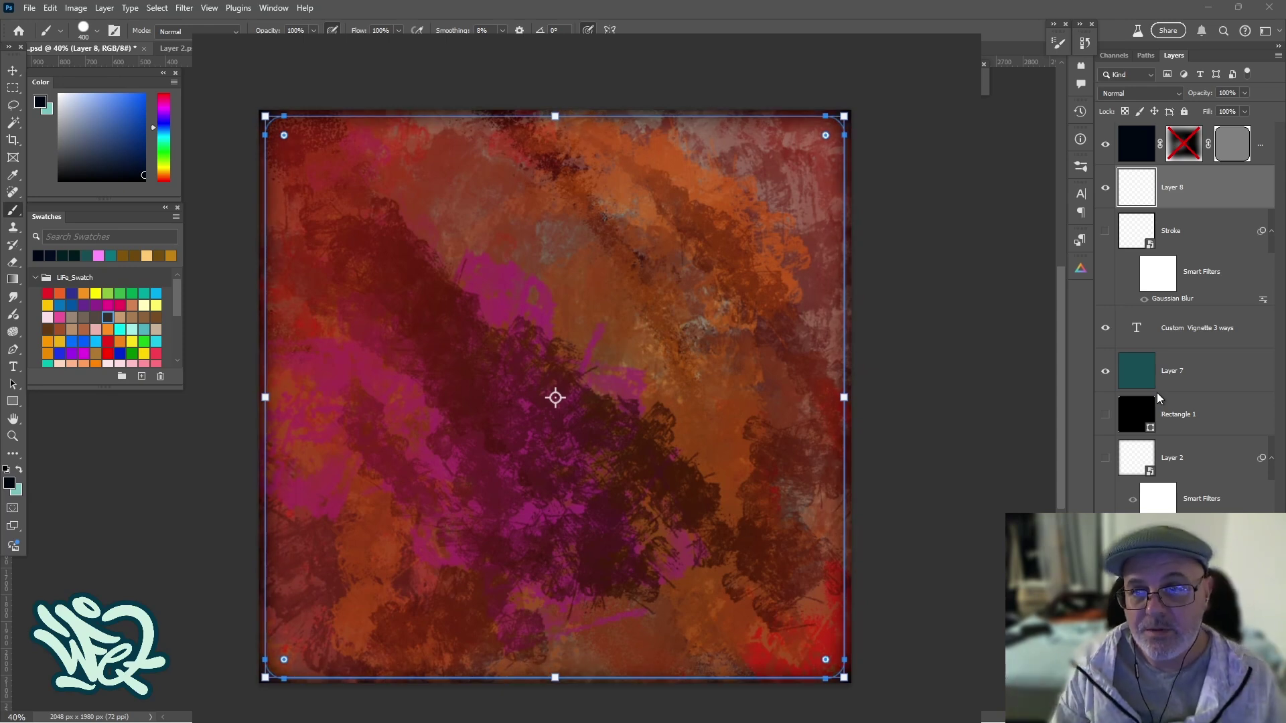
key(Return)
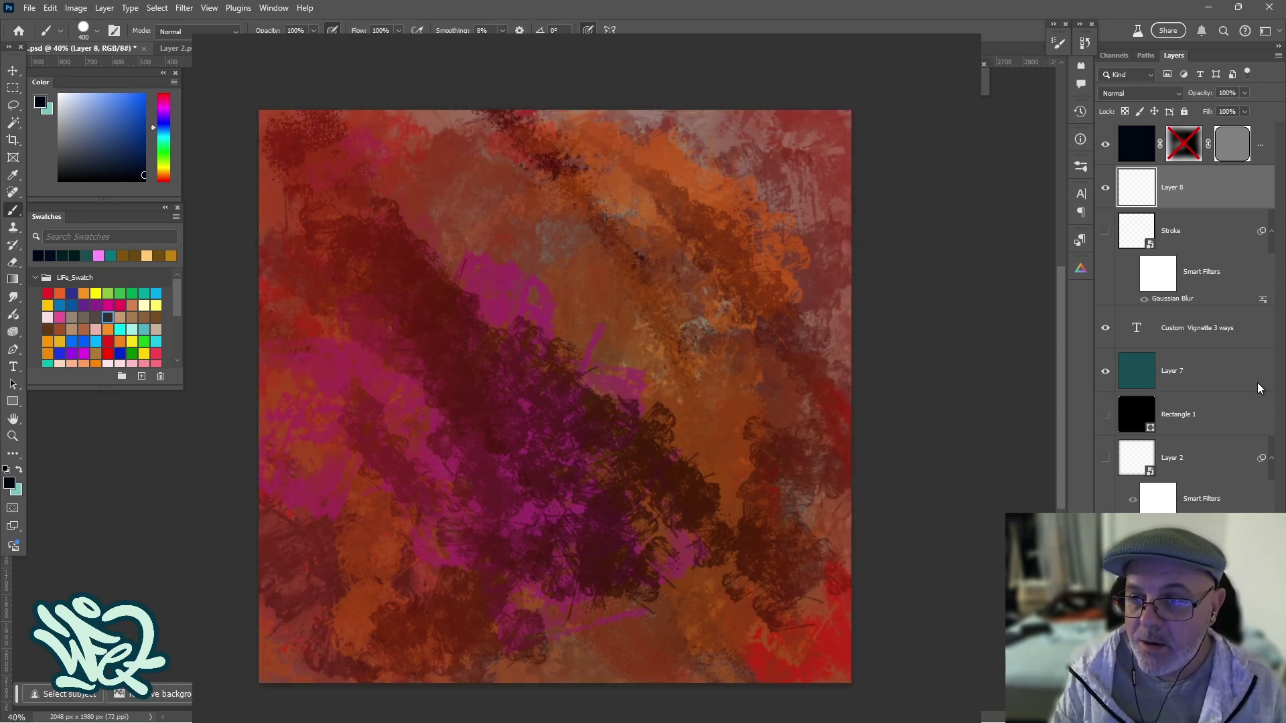
Step: Hide Layer 8, the masked dark layer above it, Layer 7 and the Custom Vignette text layer to expose the cover artwork
click(1105, 187)
click(1105, 144)
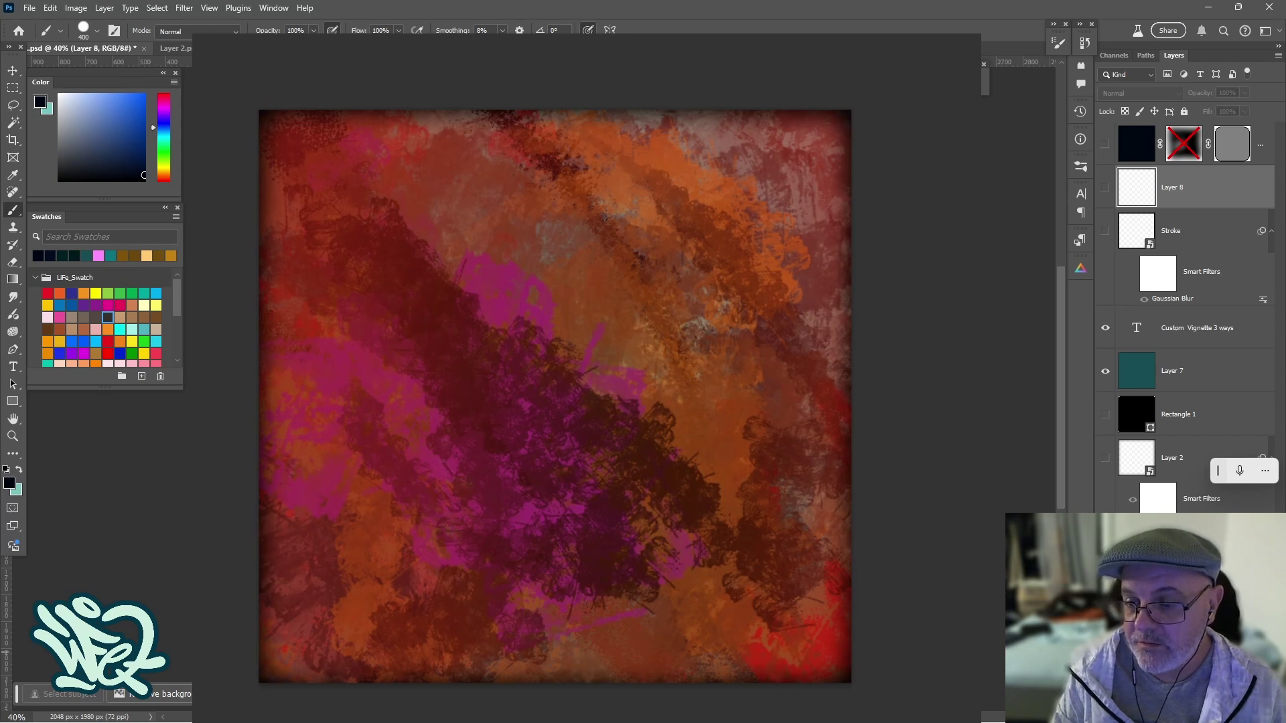
click(1172, 651)
click(1105, 371)
click(1105, 328)
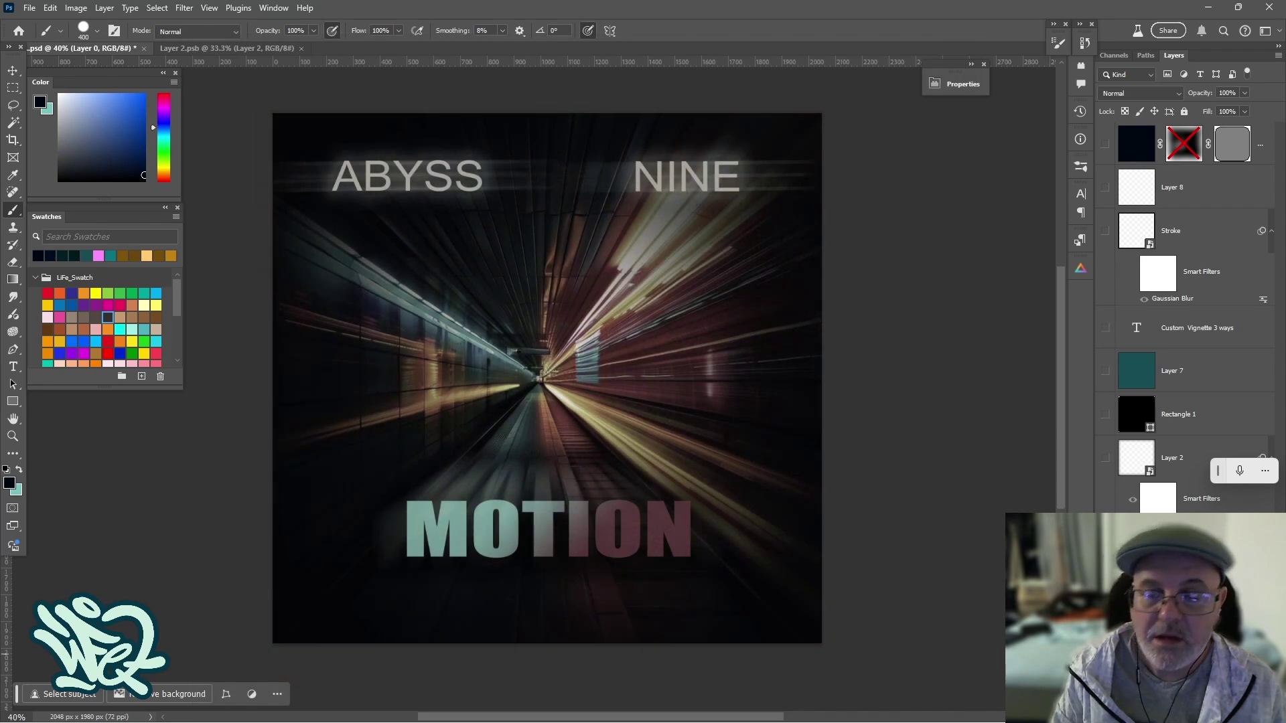
click(1211, 201)
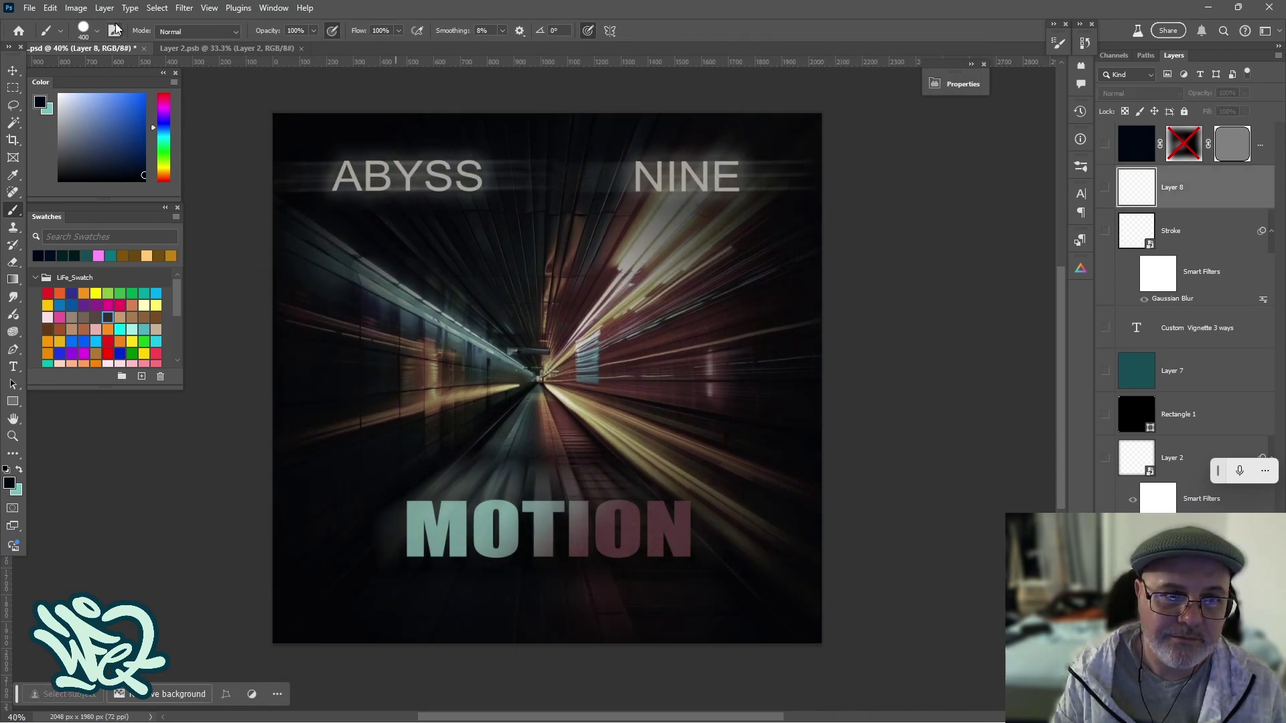
click(182, 6)
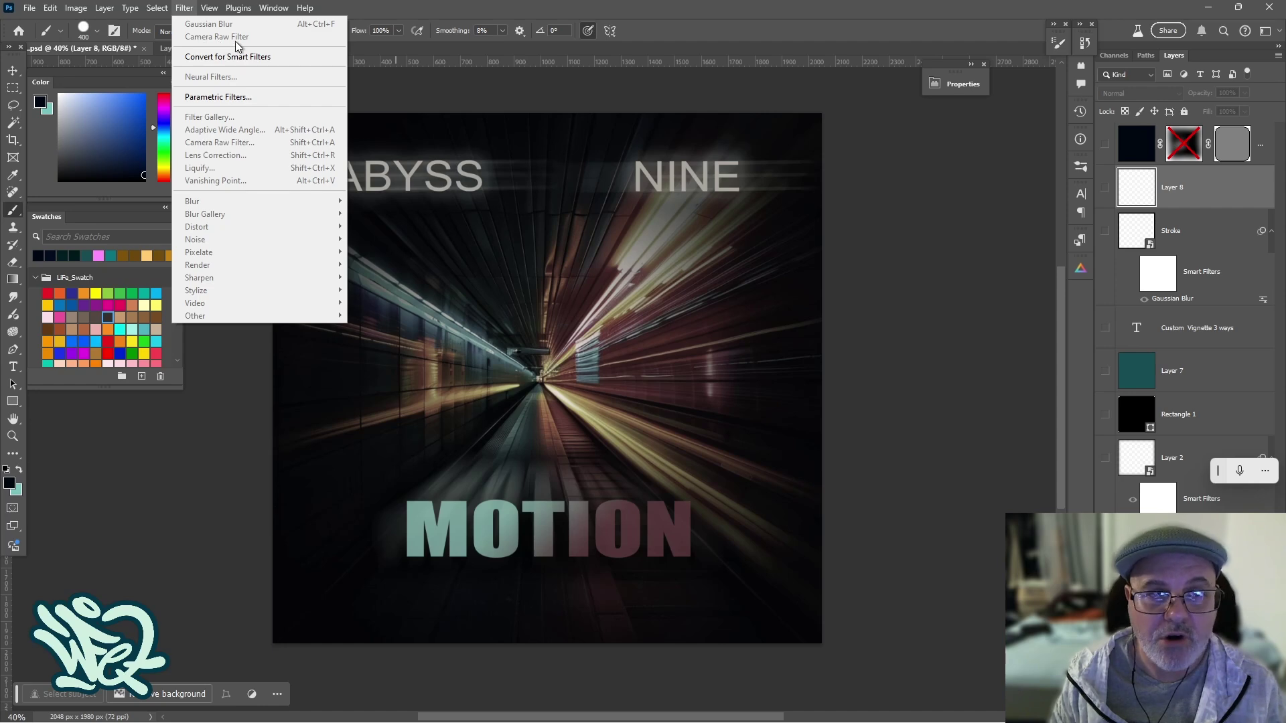
click(188, 9)
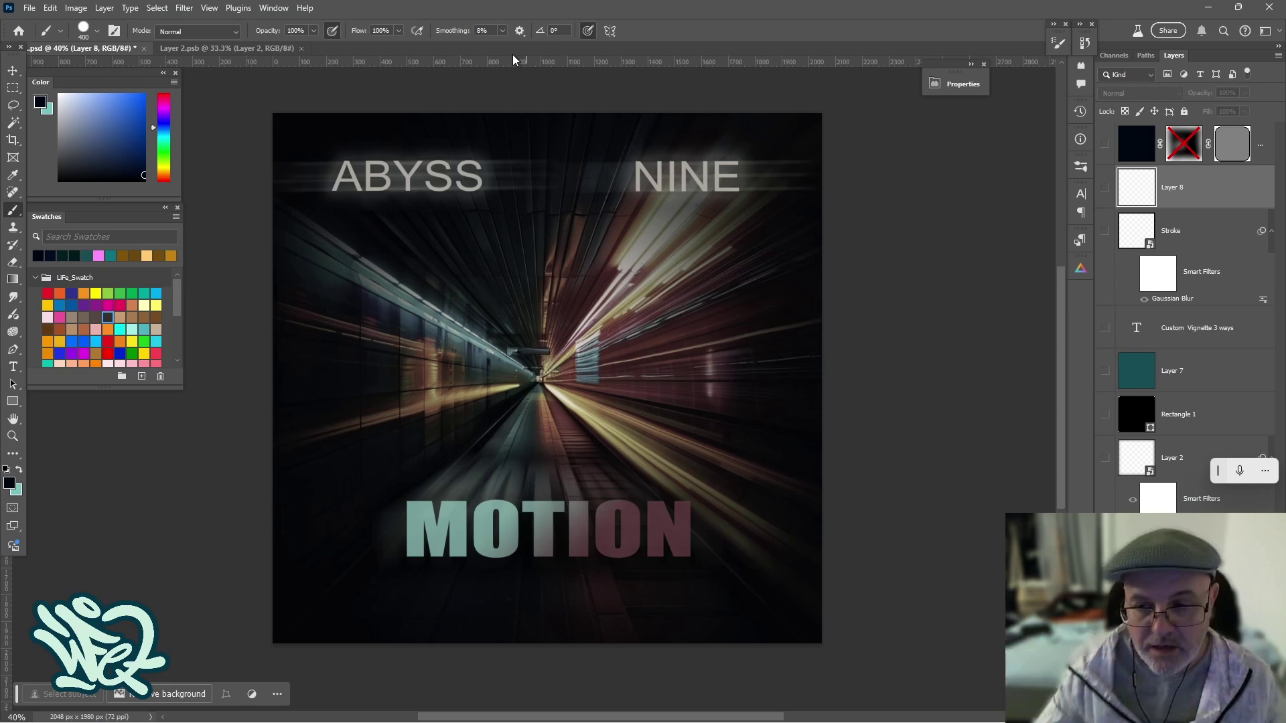
Step: Preview Layer 7 and the Custom Vignette text layer by briefly showing and hiding both
click(1175, 383)
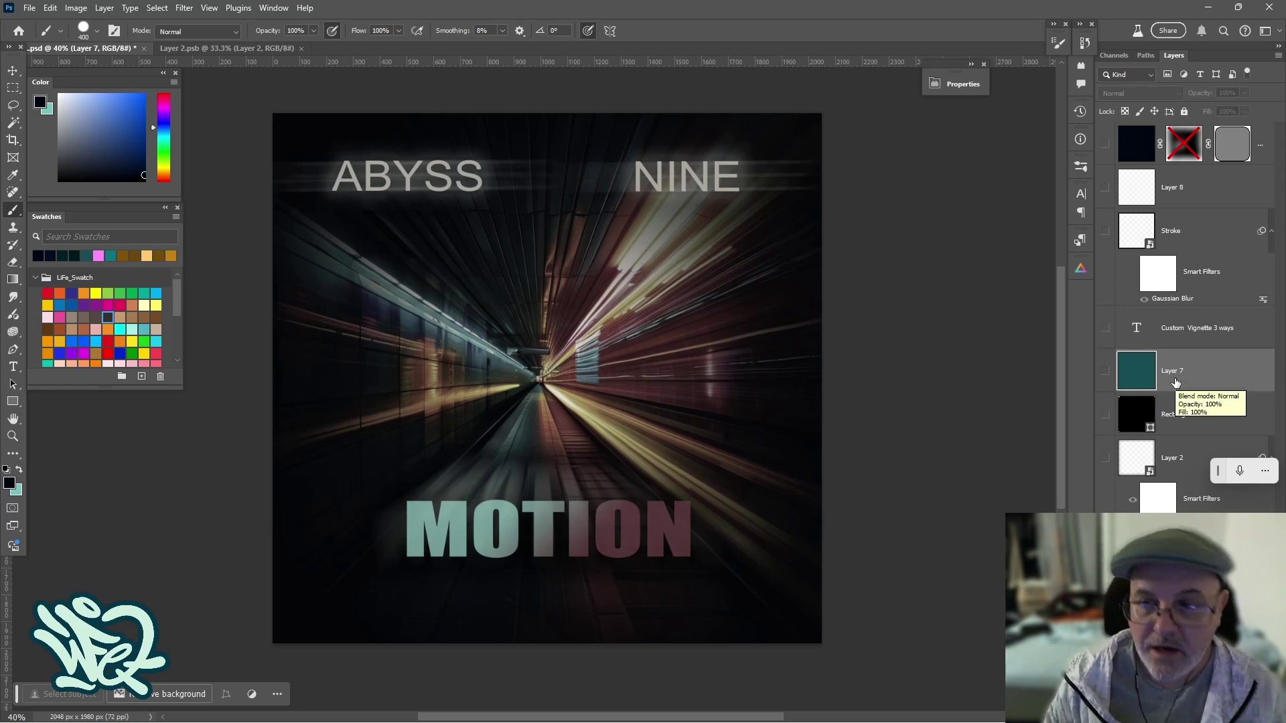
click(1105, 371)
click(1105, 328)
click(1105, 371)
click(1104, 329)
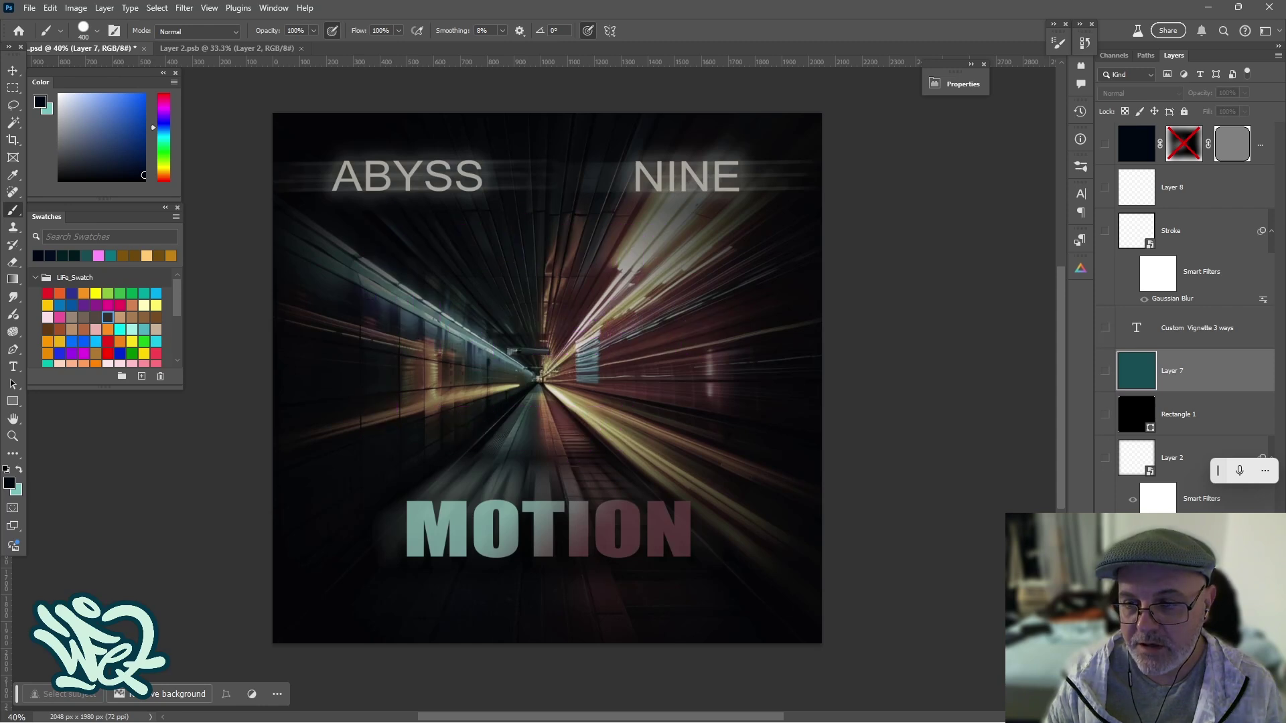
Step: Show and select the painted Layer 1, and turn off its smart filters
click(1105, 560)
click(1172, 561)
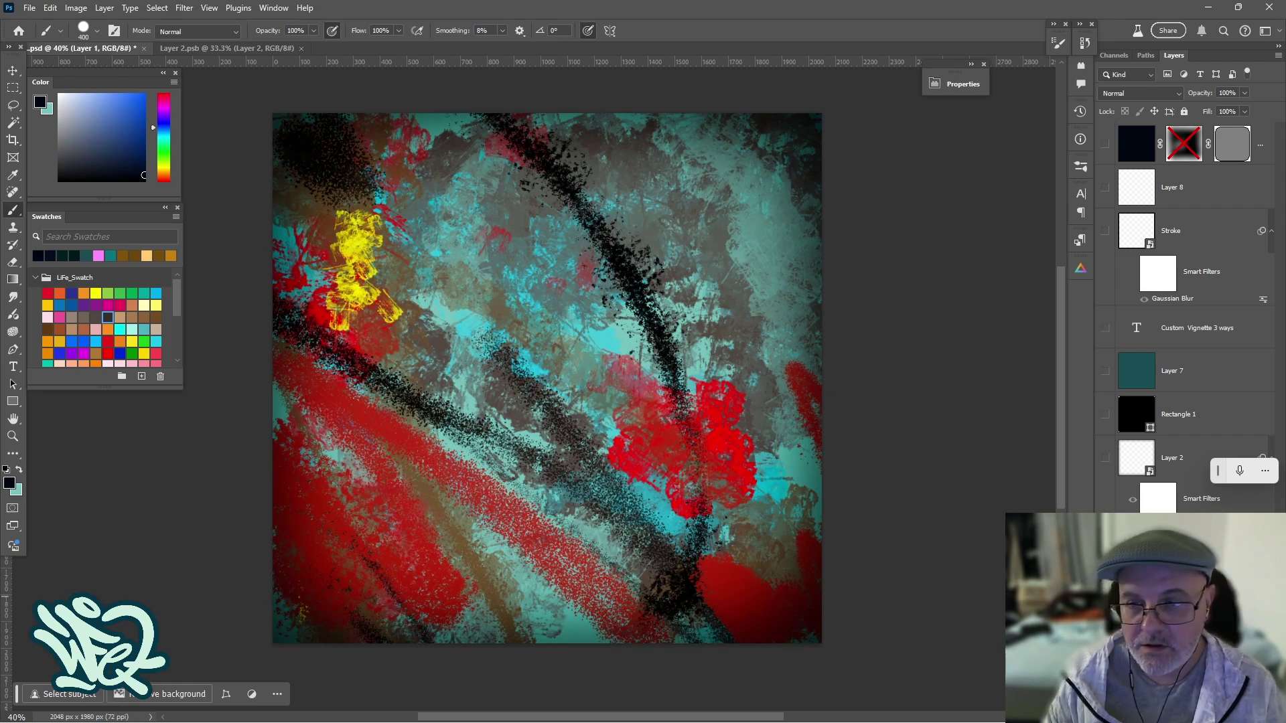
click(1105, 598)
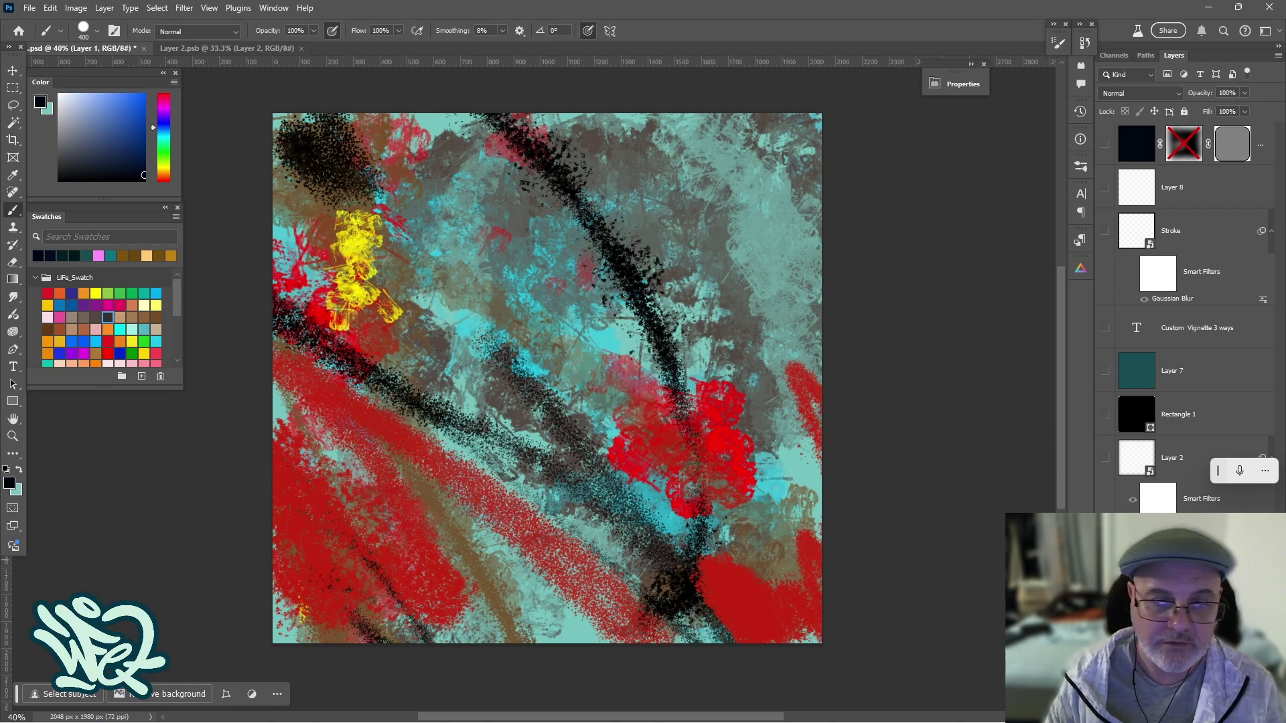
Step: Open the contents of Layer 1's smart object and paint textured strokes across the canvas, finishing in orange
double_click(1136, 641)
mouse_move(328, 442)
mouse_down()
mouse_move(371, 468)
mouse_move(422, 463)
mouse_move(555, 348)
mouse_up()
mouse_move(700, 257)
mouse_down()
mouse_move(584, 423)
mouse_move(688, 511)
mouse_move(394, 497)
mouse_move(395, 462)
mouse_up()
click(48, 353)
key(bracketleft)
drag(542, 231, 693, 308)
mouse_move(335, 385)
mouse_down()
mouse_move(330, 418)
mouse_move(536, 456)
mouse_move(578, 494)
mouse_up()
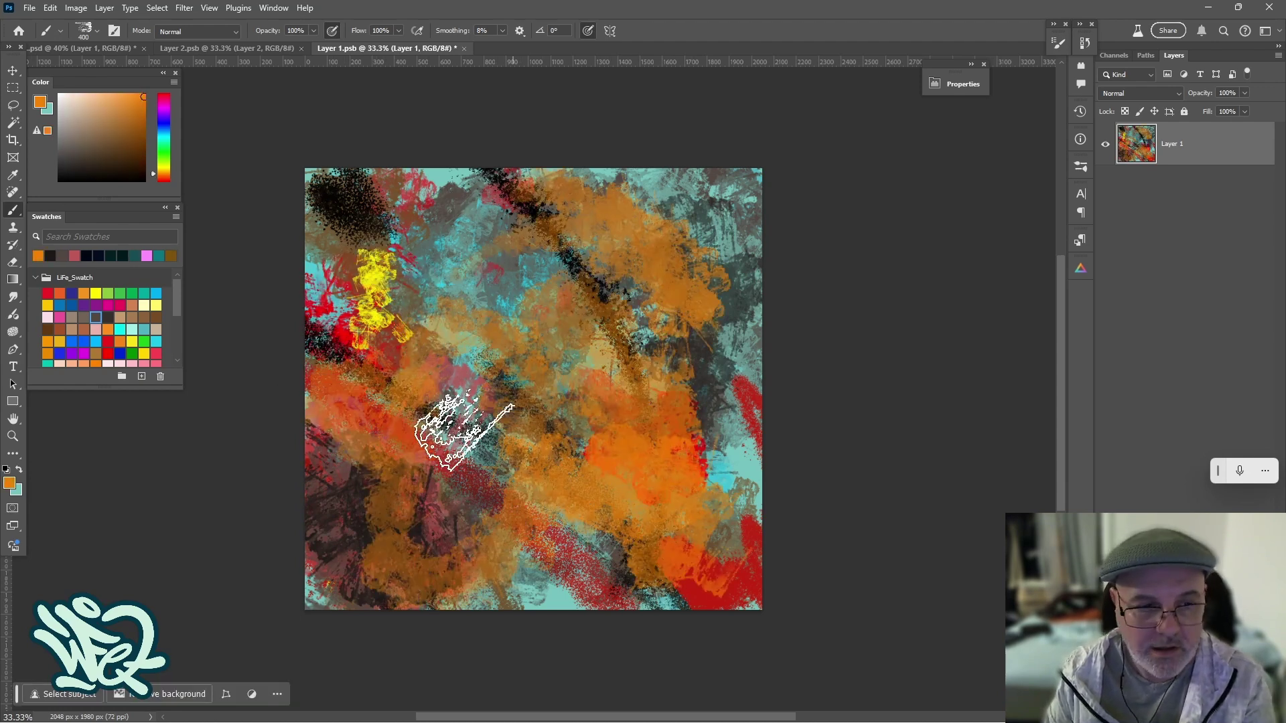
Step: Paint brown strokes over the artwork with an enlarged brush, and layer purple strokes across the middle
click(47, 329)
key(bracketright)
key(bracketright)
key(bracketright)
mouse_move(478, 415)
mouse_down()
mouse_move(623, 565)
mouse_move(667, 447)
mouse_move(525, 436)
mouse_move(201, 373)
mouse_up()
key(bracketleft)
click(95, 305)
mouse_move(438, 415)
mouse_down()
mouse_move(536, 502)
mouse_move(407, 295)
mouse_up()
Step: Paint diagonal strokes with a 300 px brush in black sampled from the upper-left patch, and save and close the smart object contents
key(bracketleft)
key(bracketleft)
key(bracketleft)
alt+click(332, 197)
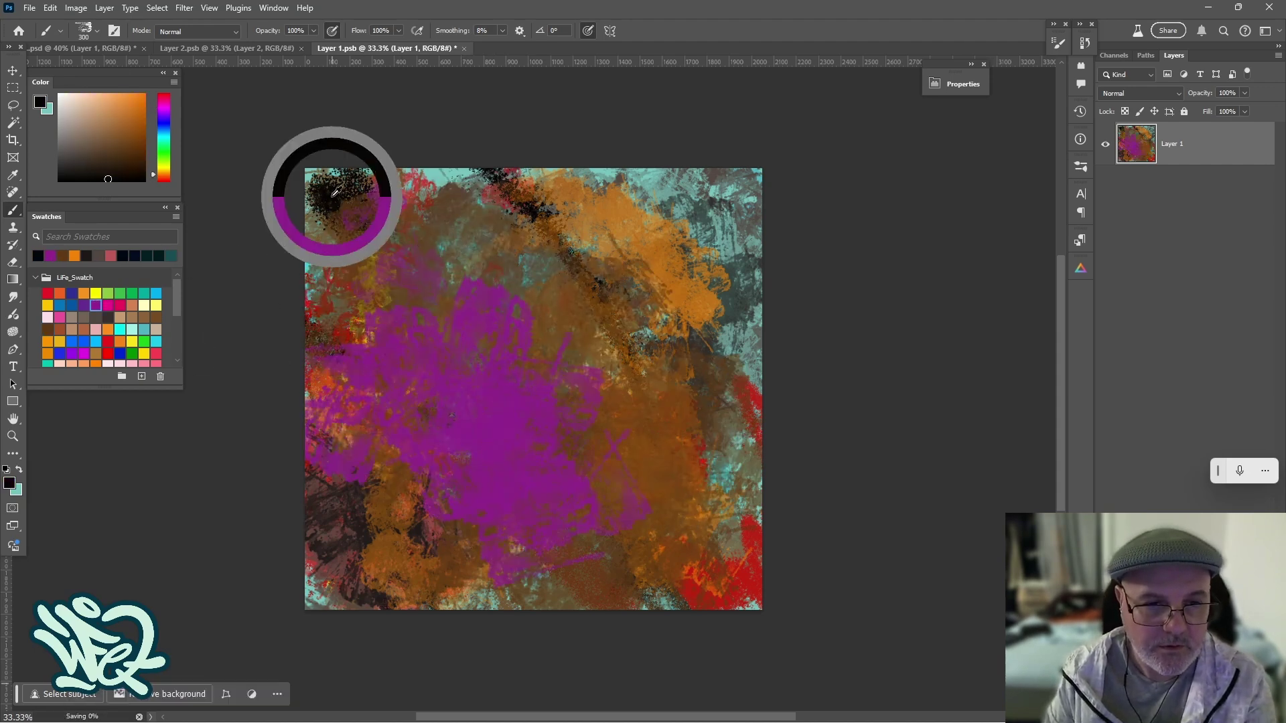
drag(355, 252, 492, 429)
drag(492, 428, 583, 529)
drag(606, 408, 720, 529)
key(ctrl+s)
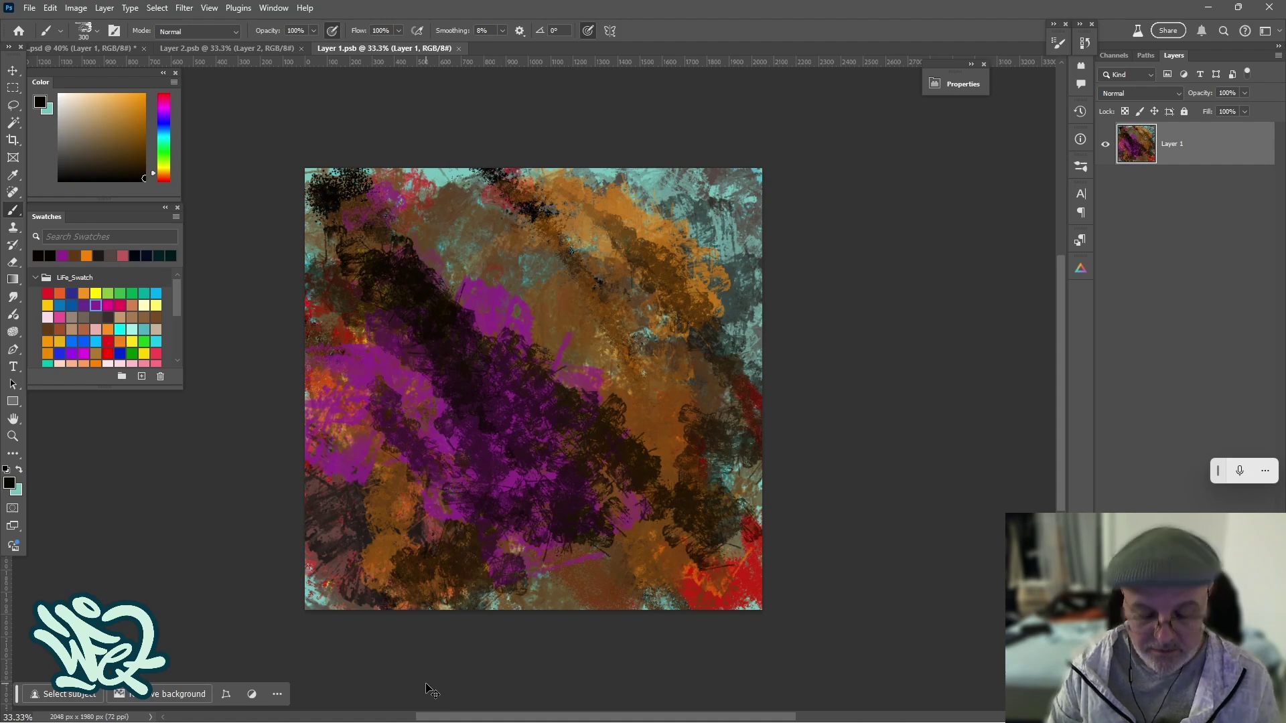
key(ctrl+w)
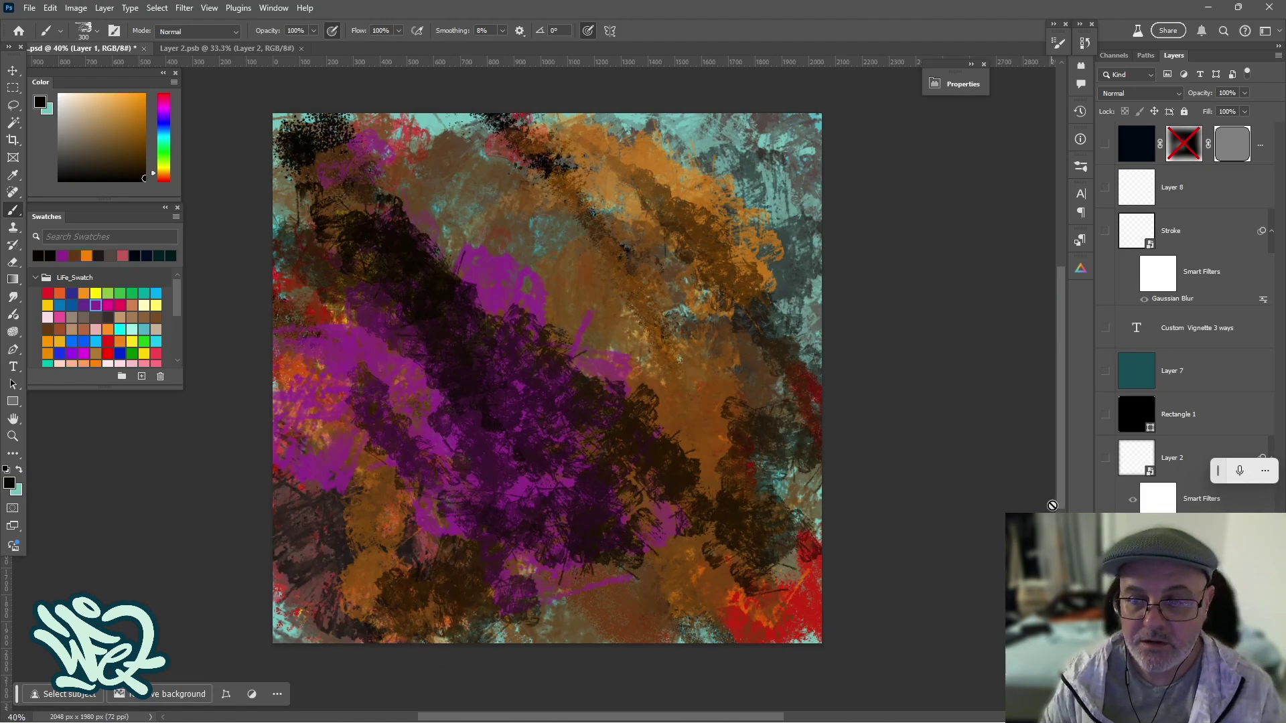
Step: Check the repainted Layer 1 by toggling its smart filters and visibility and briefly reopening its smart object contents
click(1105, 598)
click(1105, 598)
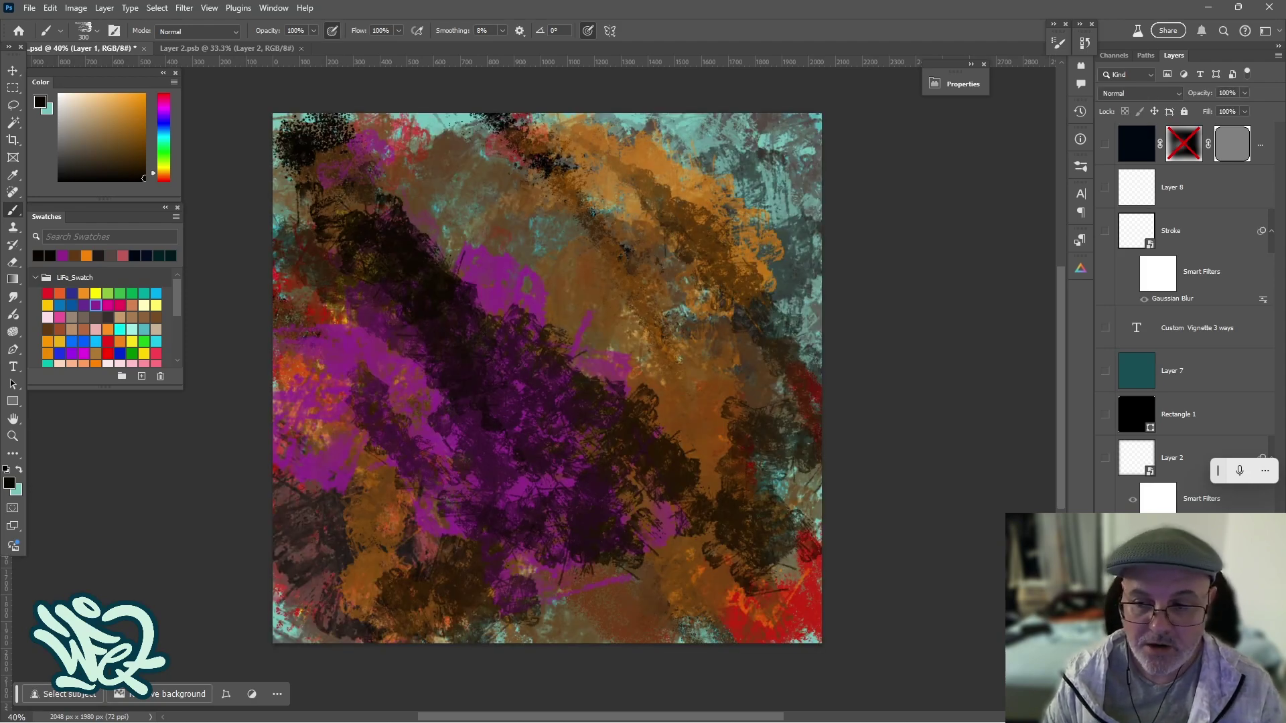
double_click(1136, 598)
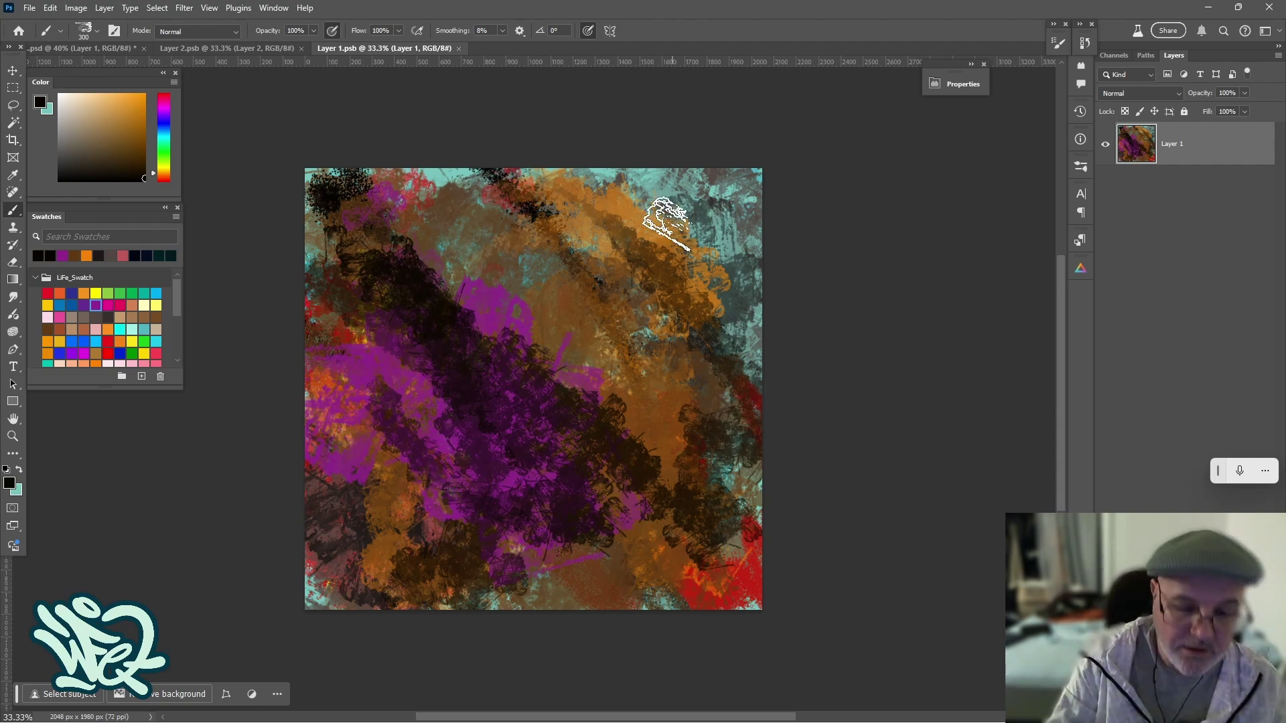
click(459, 49)
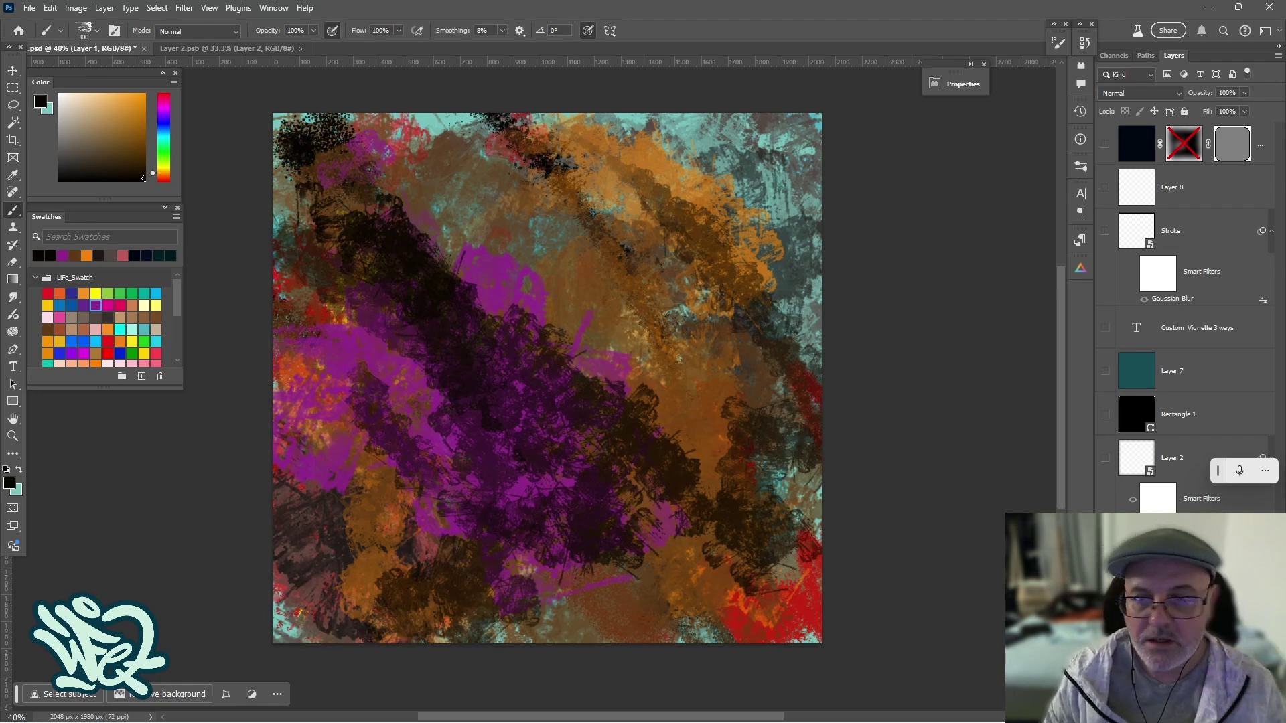
click(1104, 555)
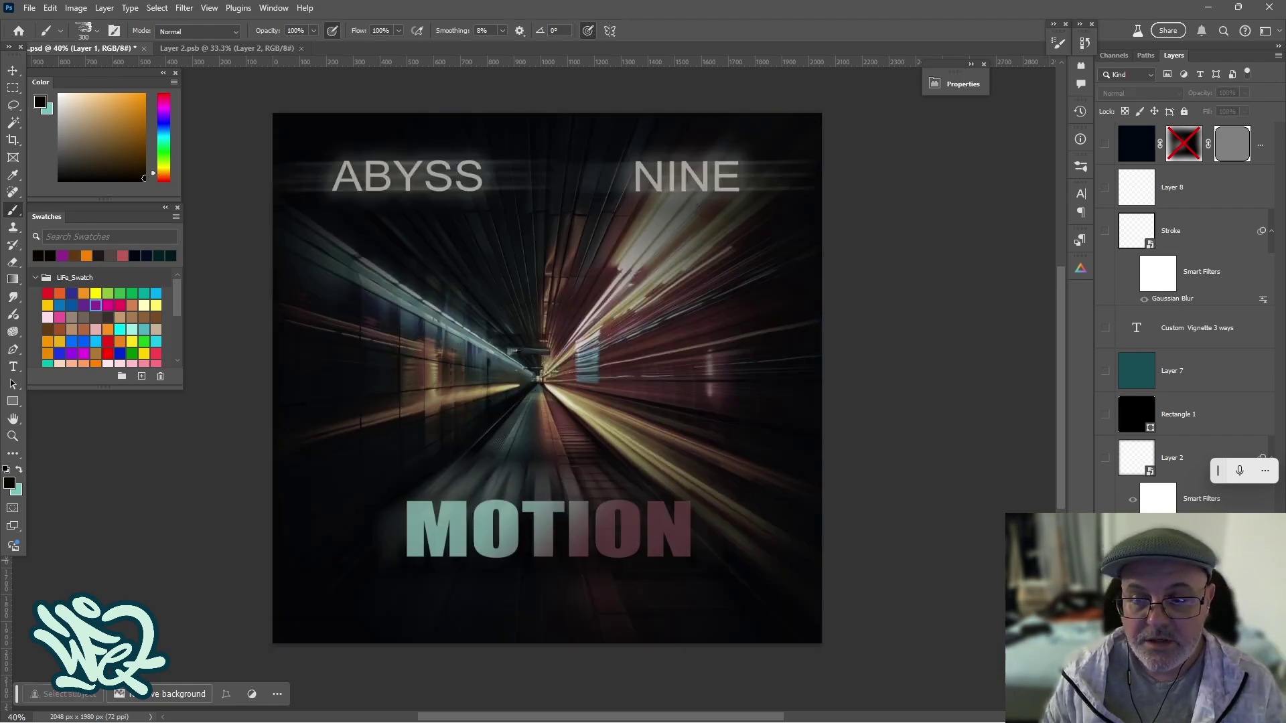
click(1105, 556)
Step: Show the teal Layer 7 and briefly preview the Stroke layer over it
click(1105, 371)
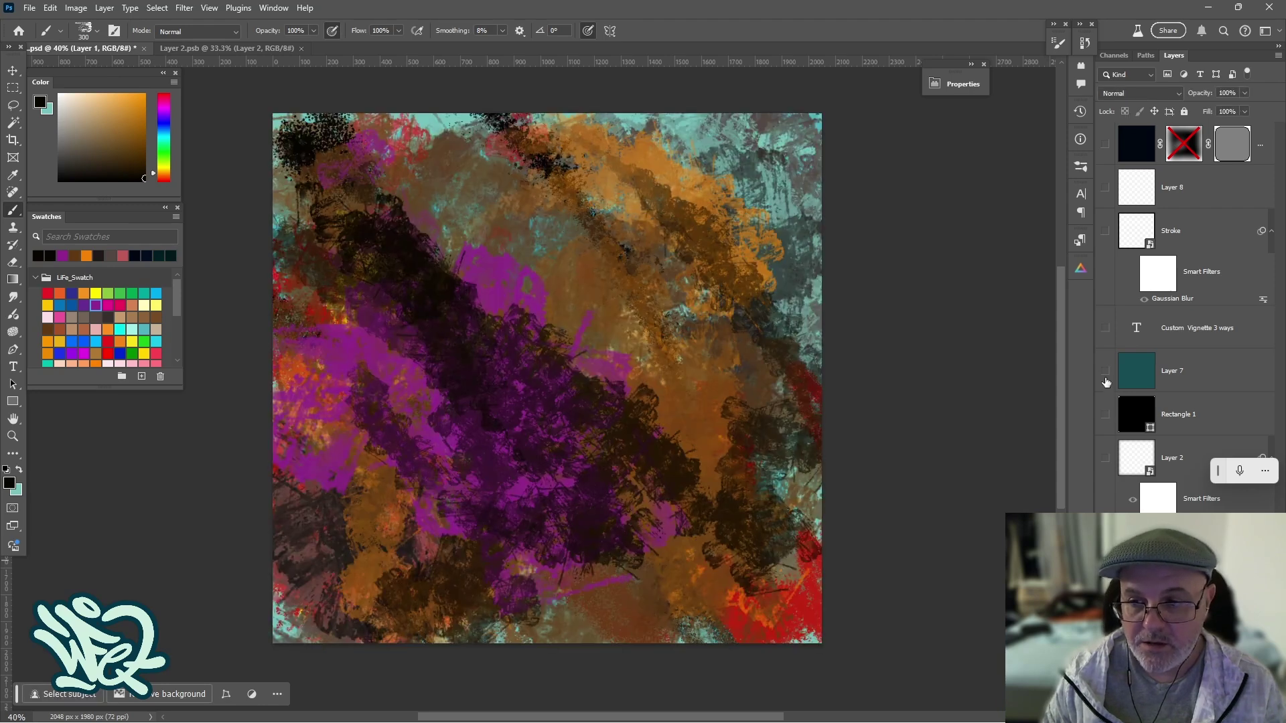
click(1129, 237)
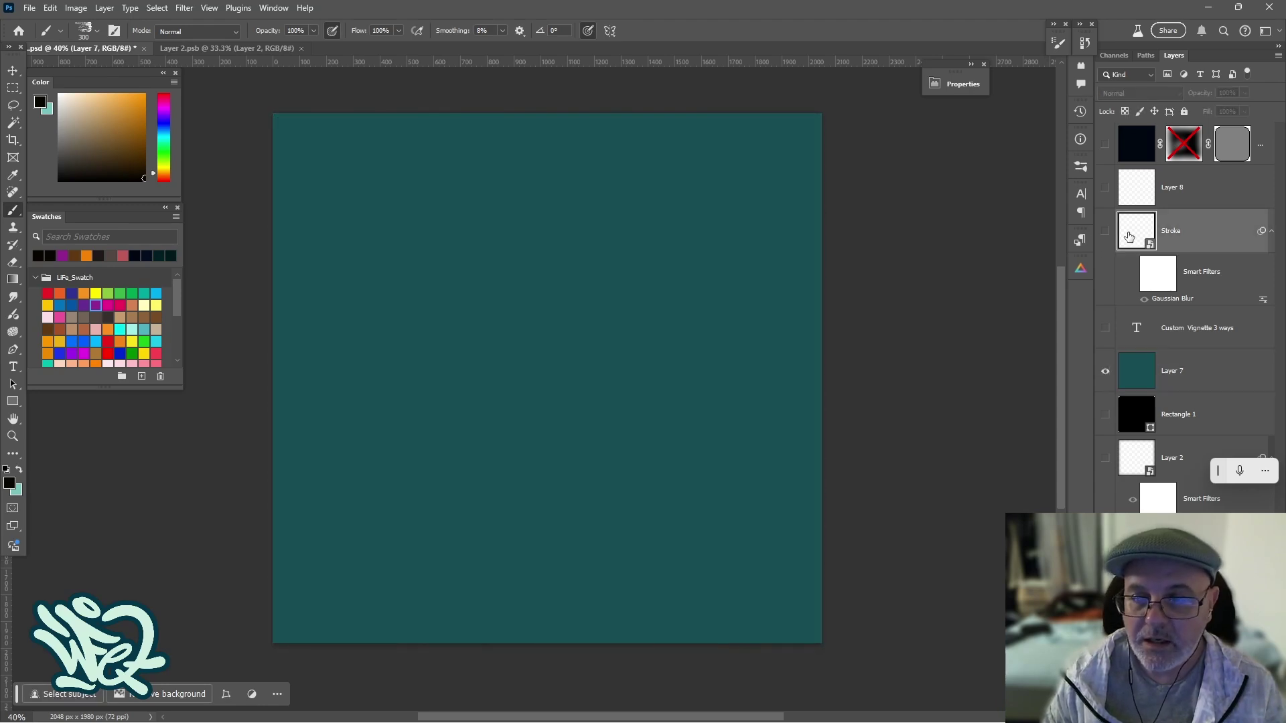
click(1105, 231)
click(1105, 231)
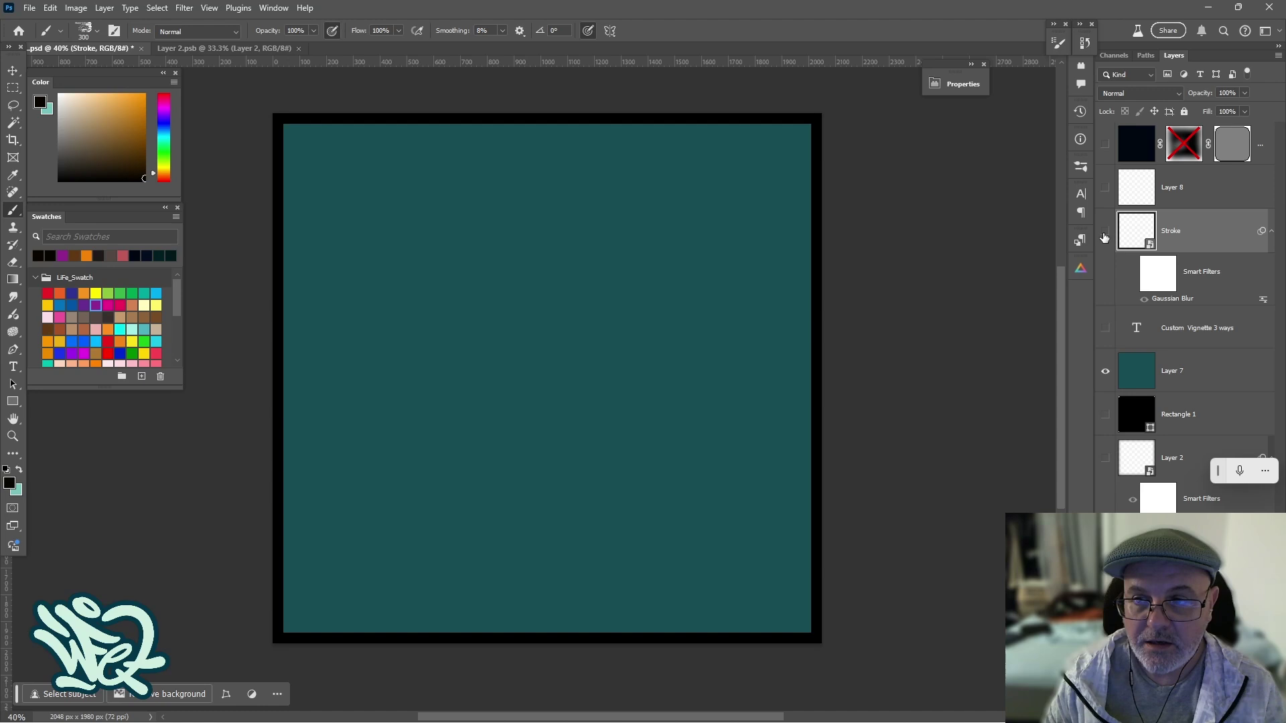
Step: Delete the existing Layer 8 and add a new empty layer directly above Layer 7
click(1129, 194)
key(Delete)
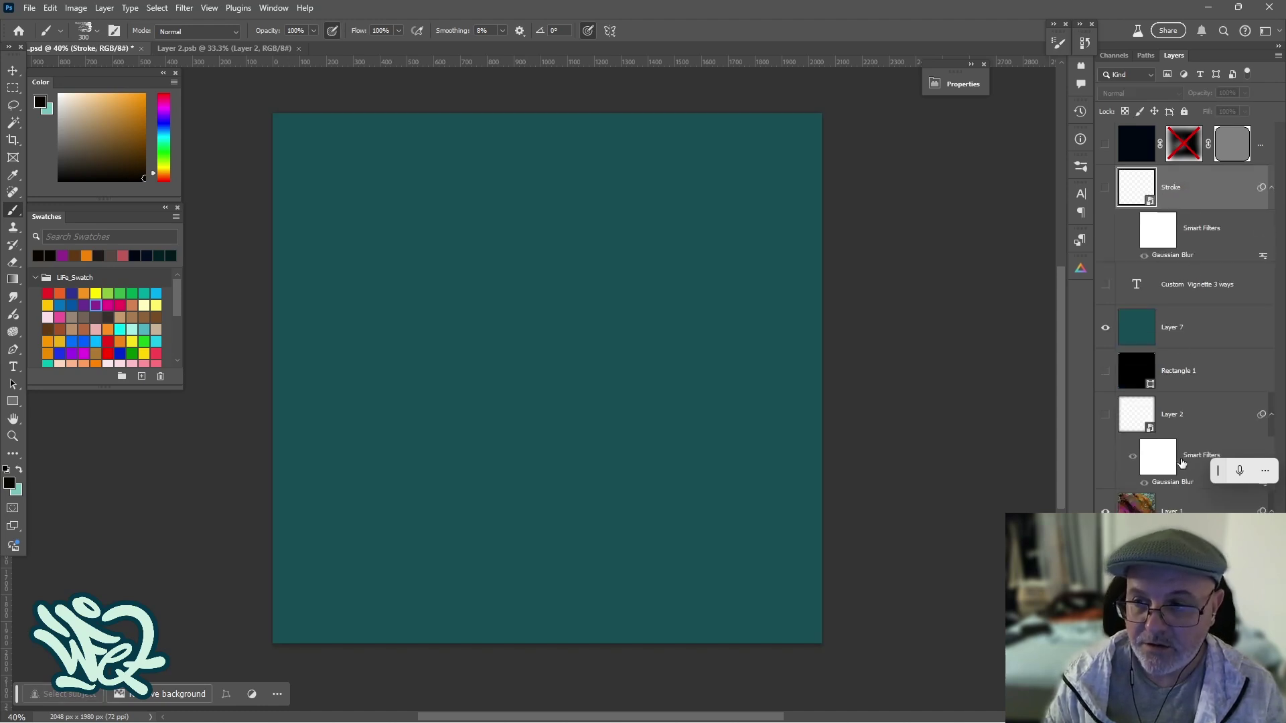
click(1138, 332)
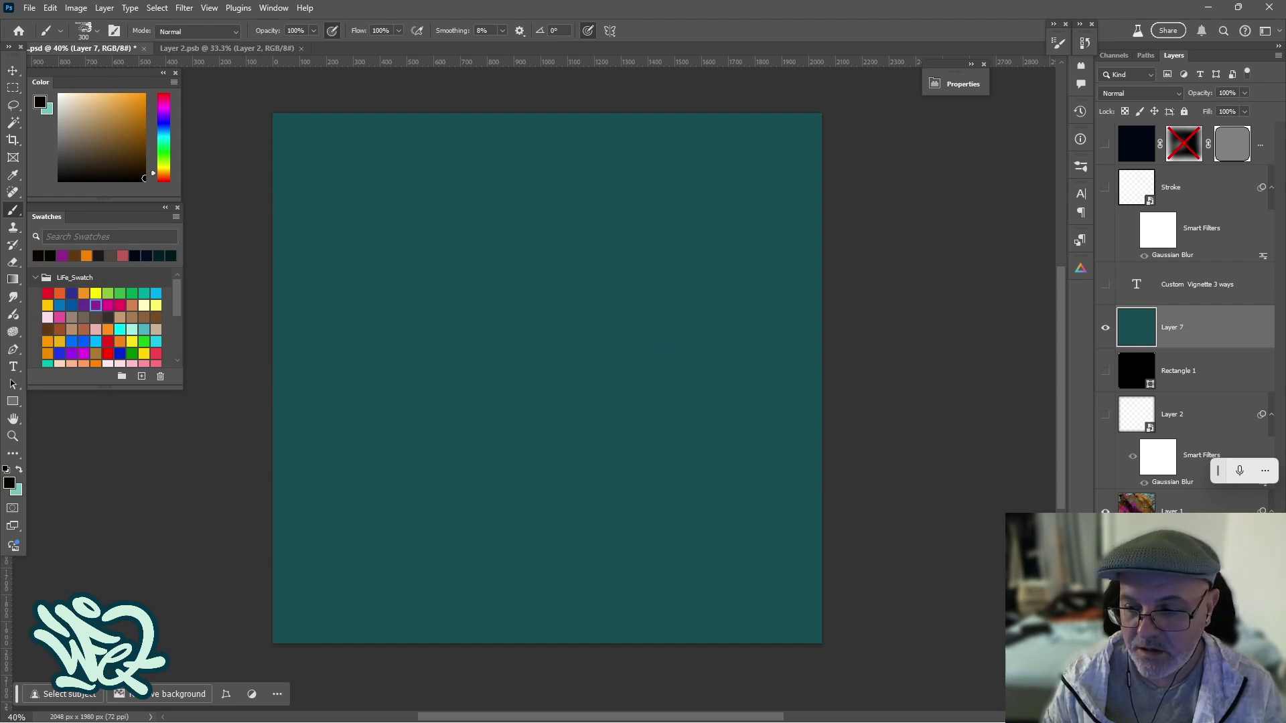
key(ctrl+shift+alt+n)
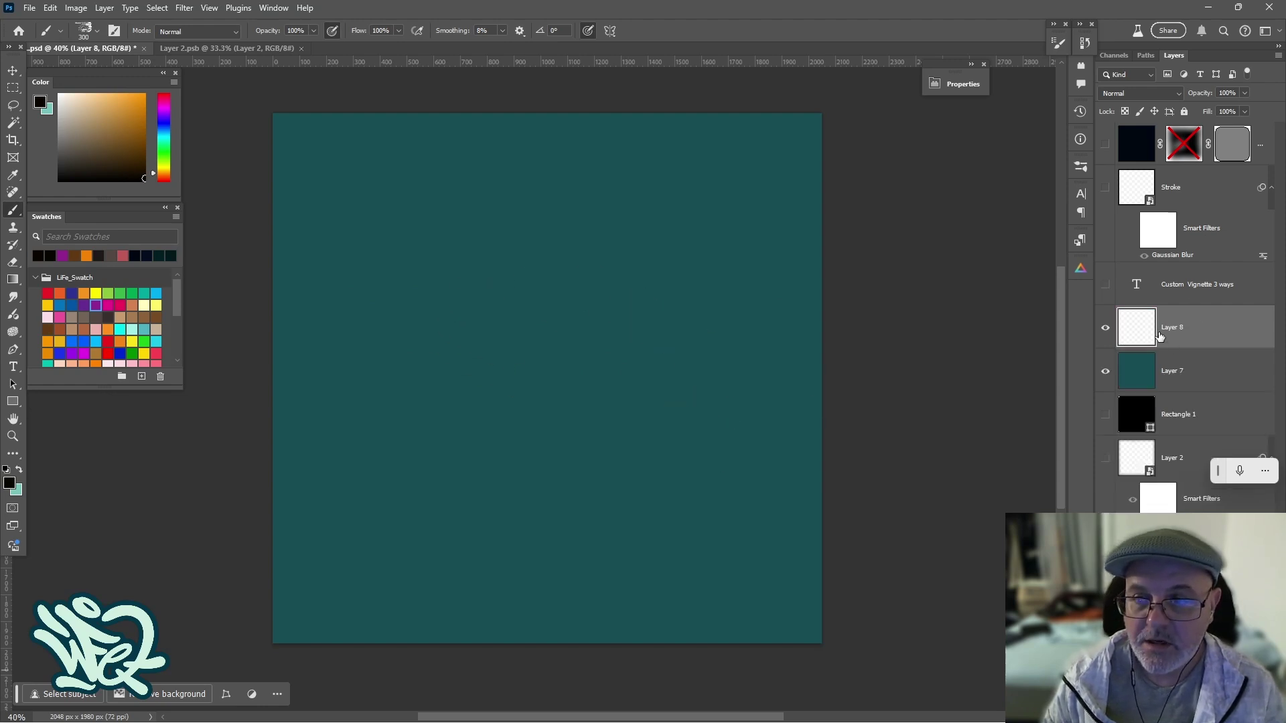
Step: Select the entire canvas with the Rectangular Marquee tool on the new empty layer
key(m)
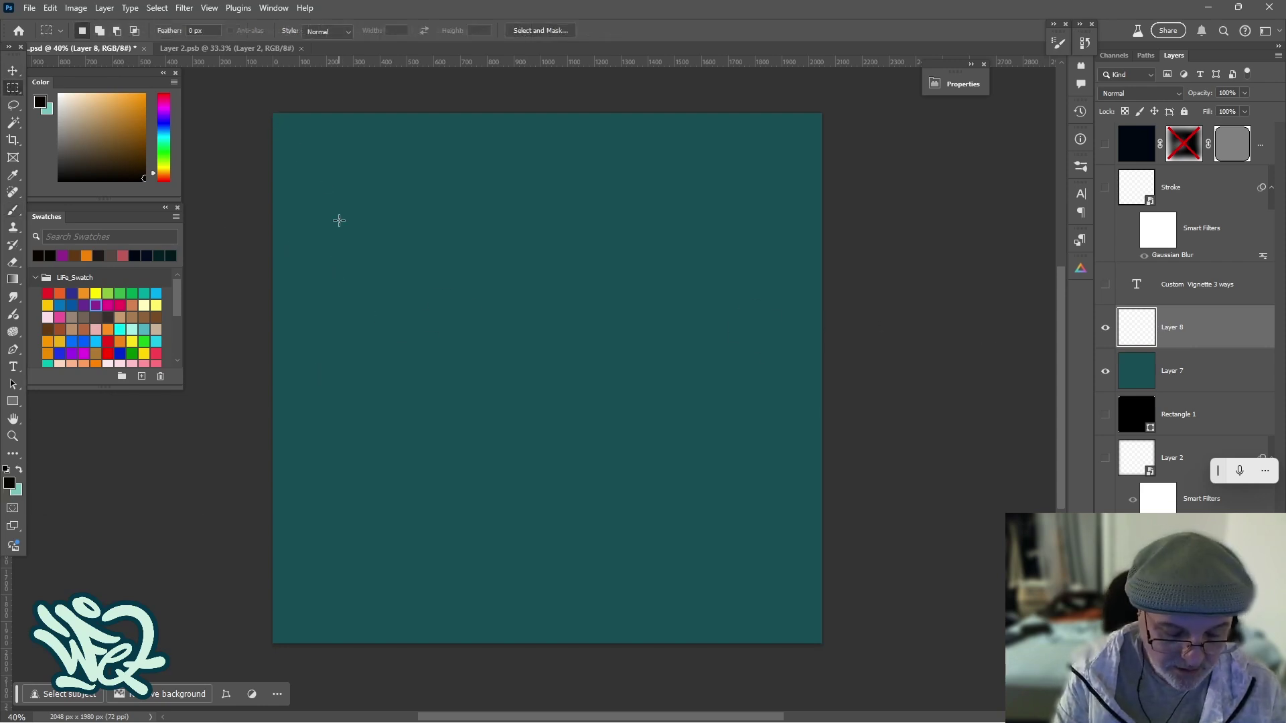
key(ctrl+a)
click(266, 107)
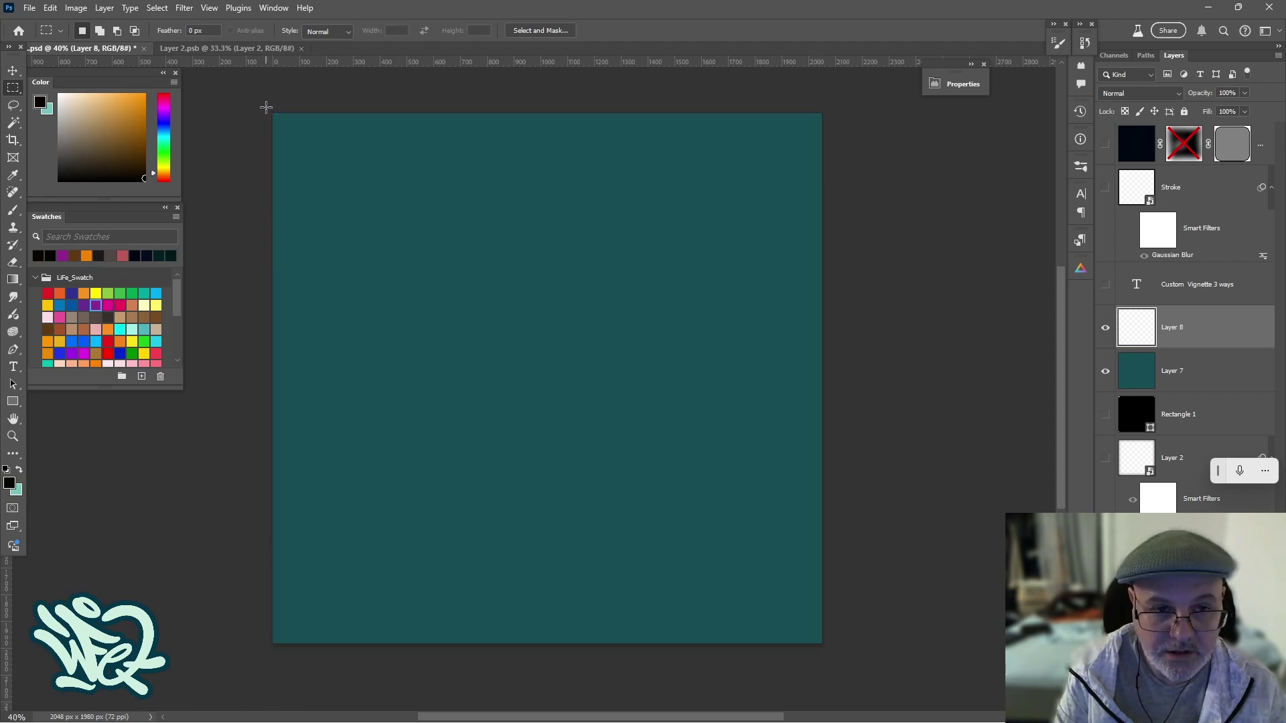
drag(260, 101, 1065, 643)
drag(705, 330, 883, 494)
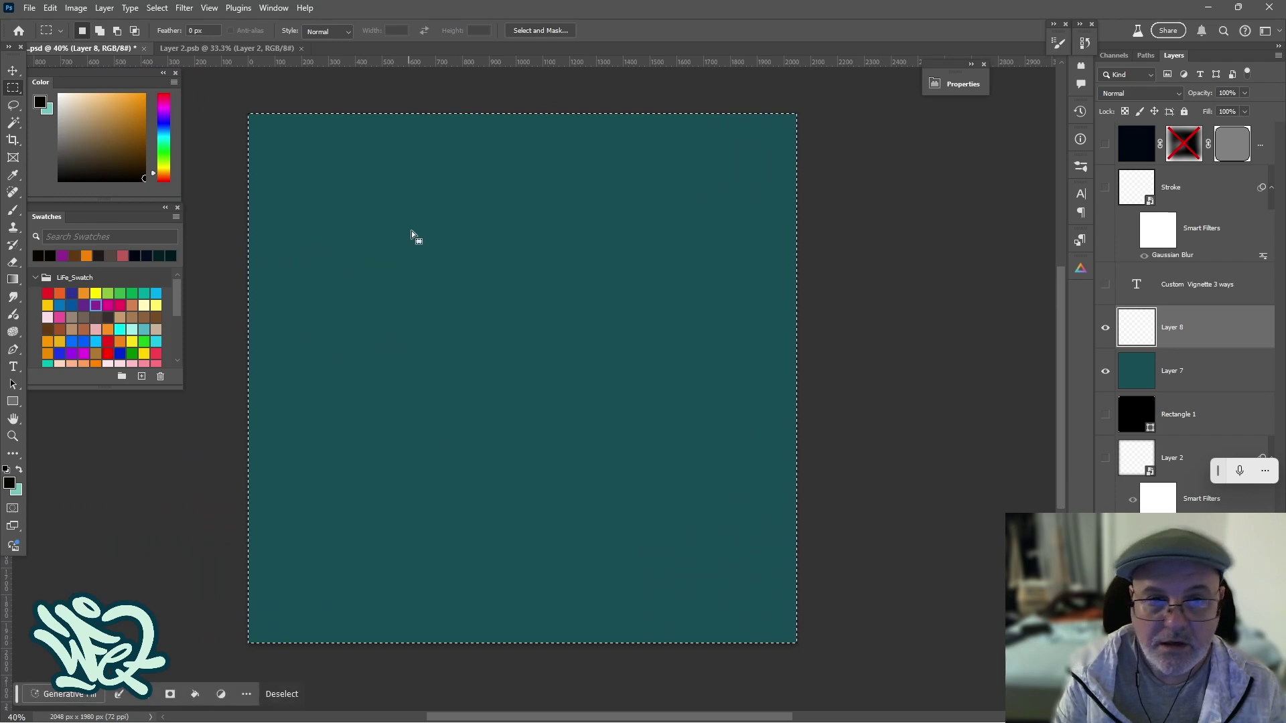
Step: Stroke the full-canvas selection on Layer 8 with a 60 px black border located inside
click(67, 6)
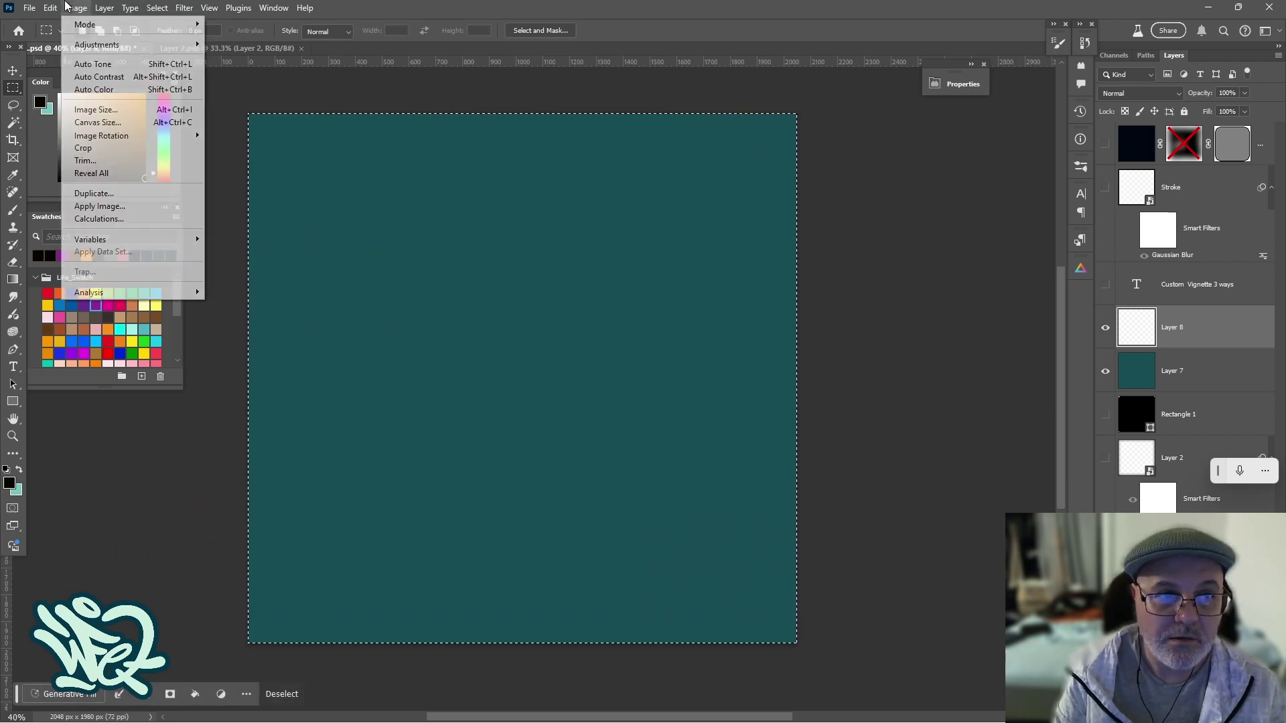
mouse_move(51, 7)
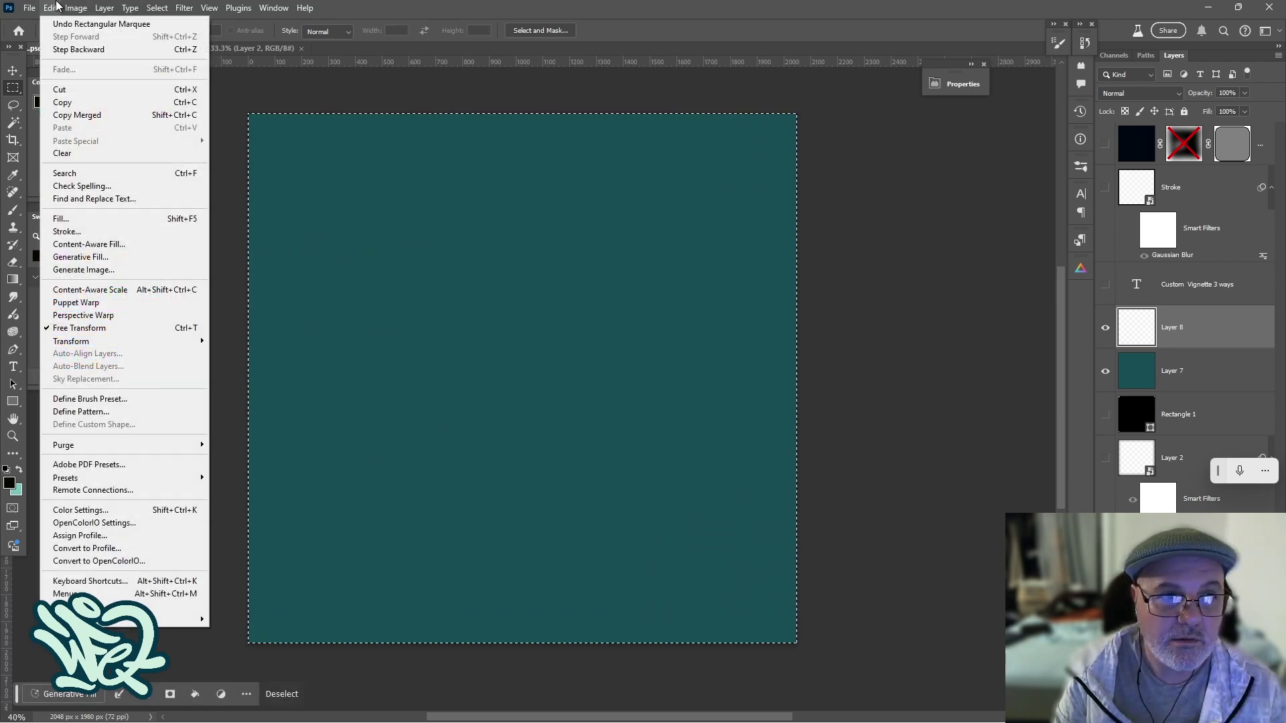
click(62, 232)
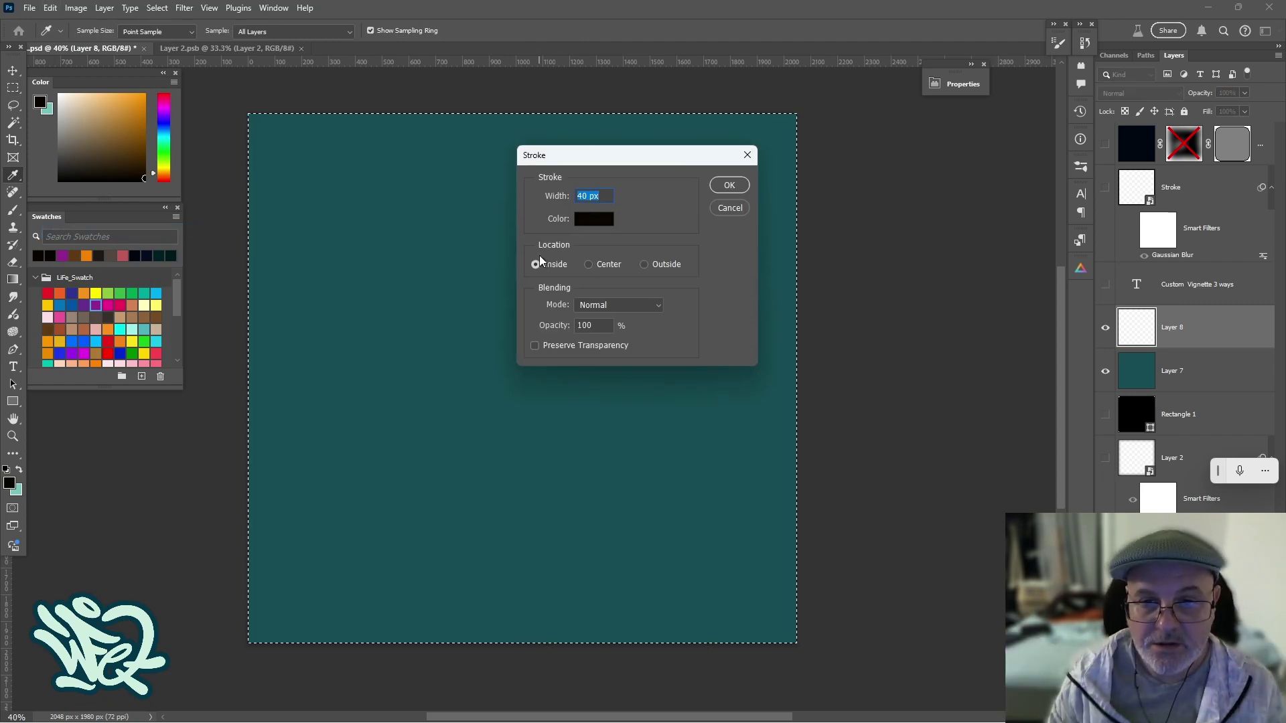
click(644, 264)
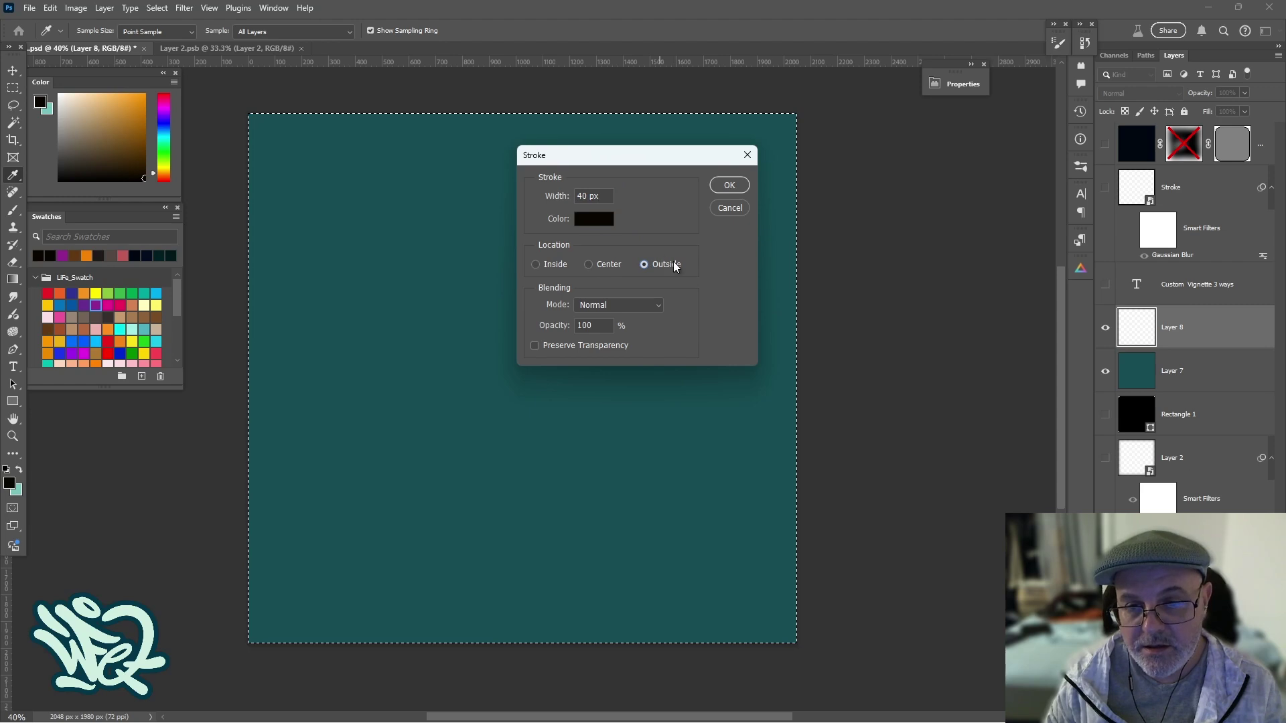
double_click(580, 196)
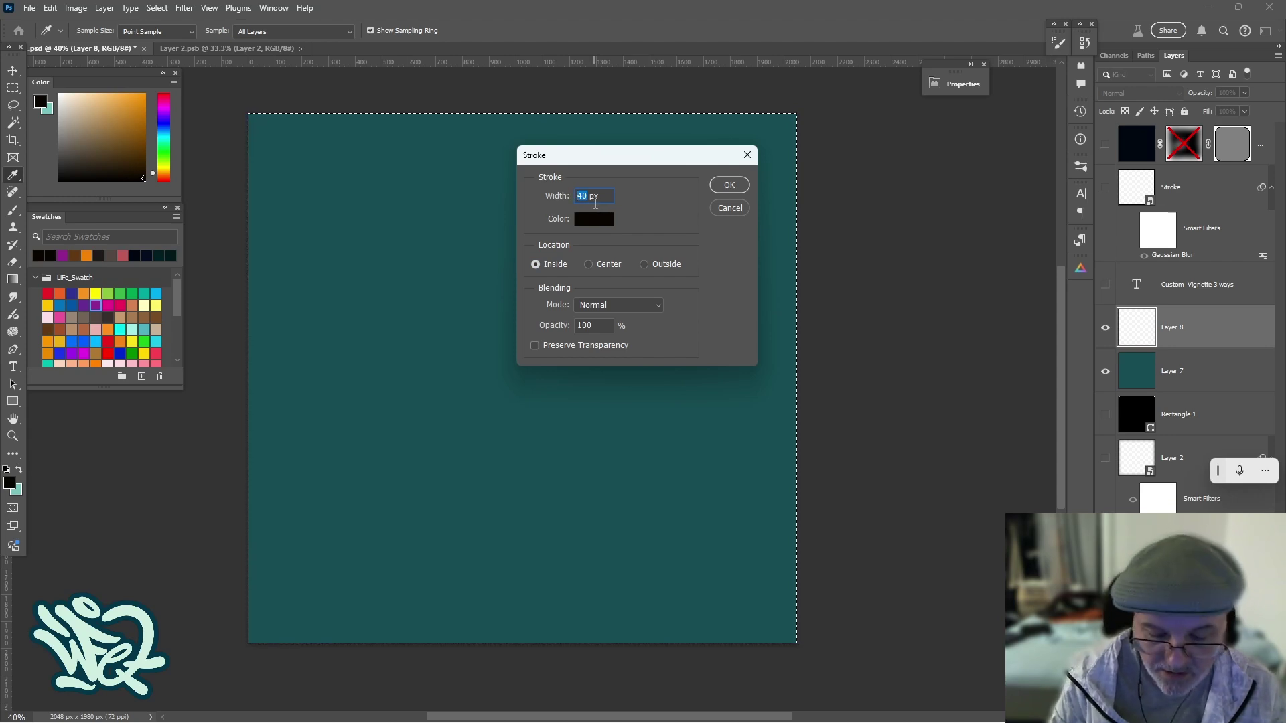
text(60)
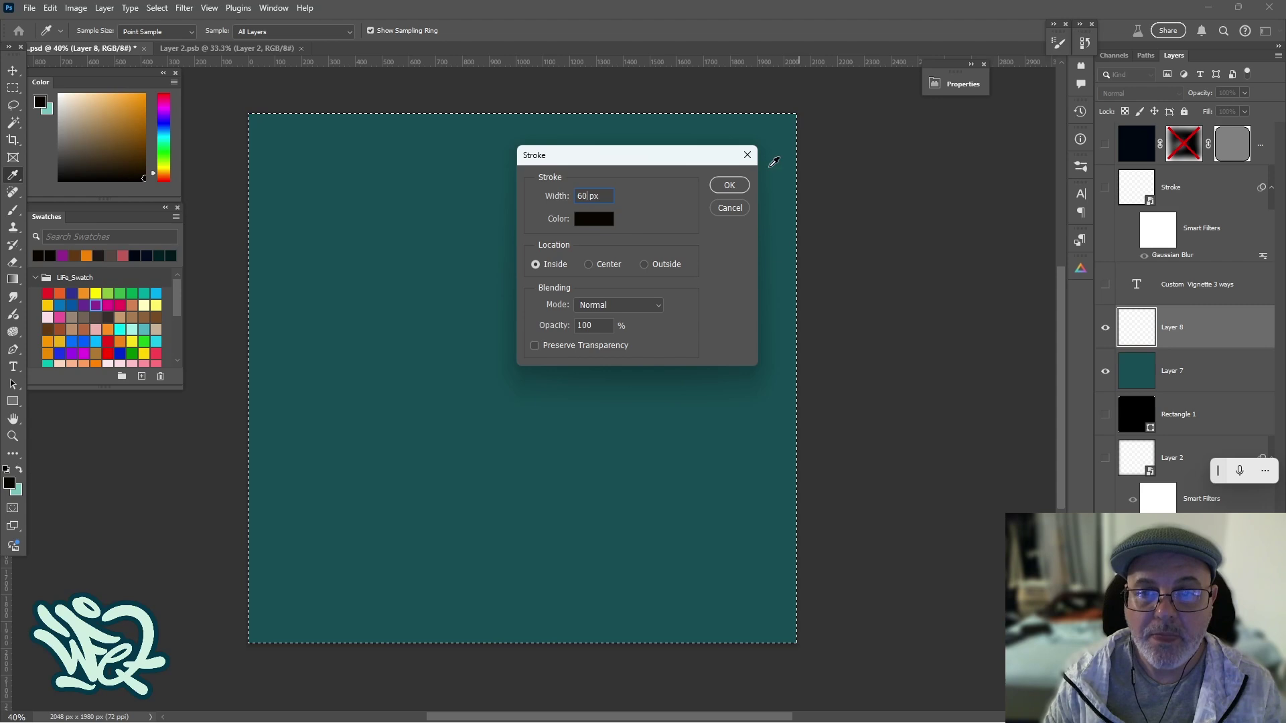
click(729, 185)
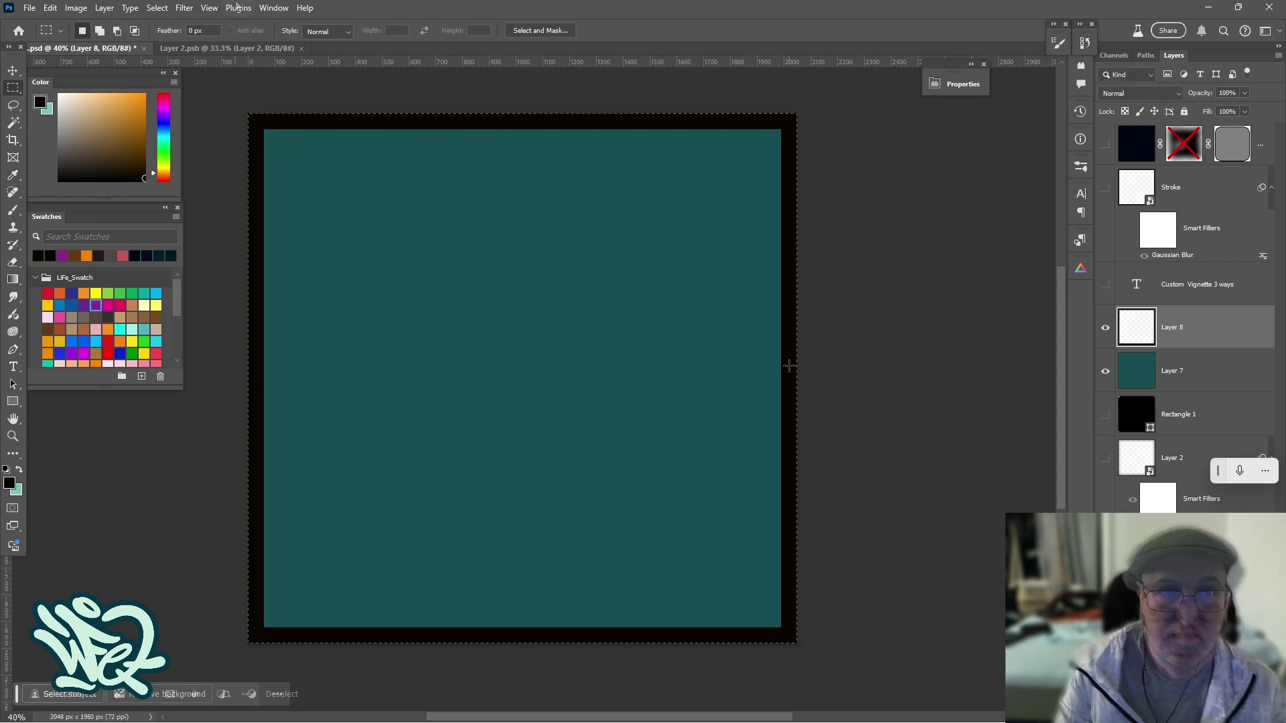
Step: Apply a Gaussian Blur with a radius of 30.4 pixels to the black border on Layer 8
click(237, 8)
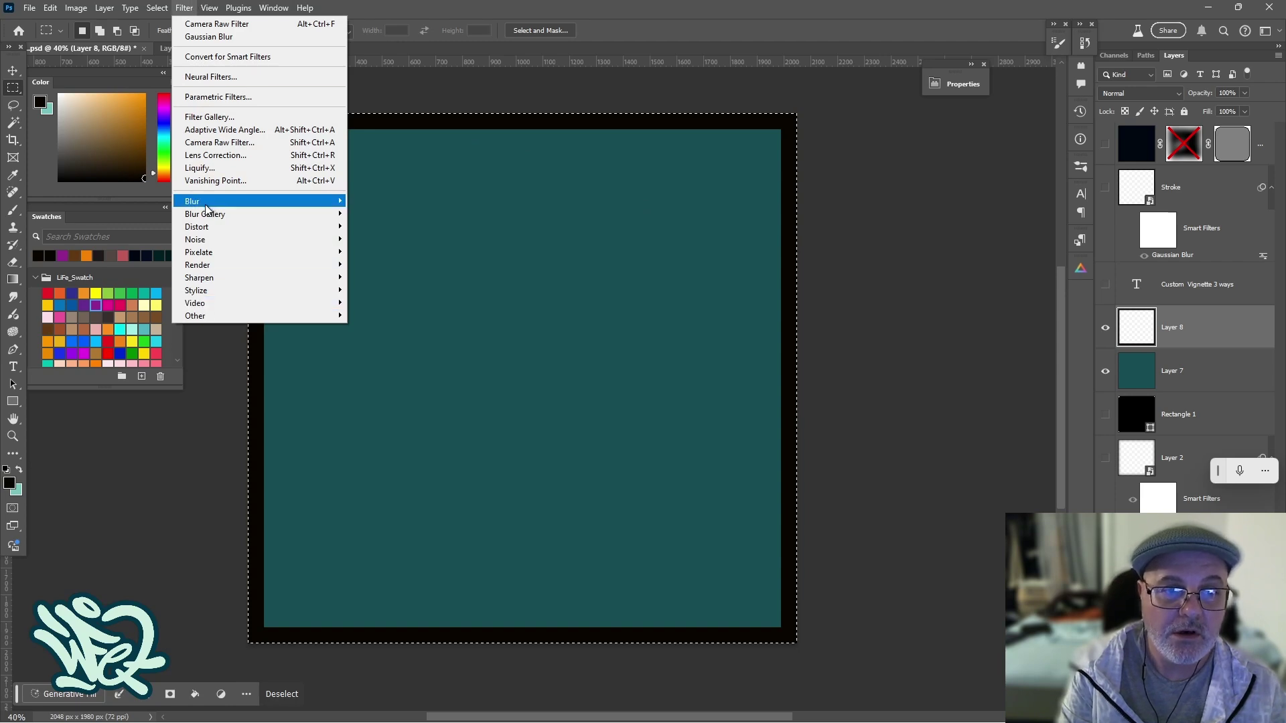
mouse_move(209, 210)
click(389, 252)
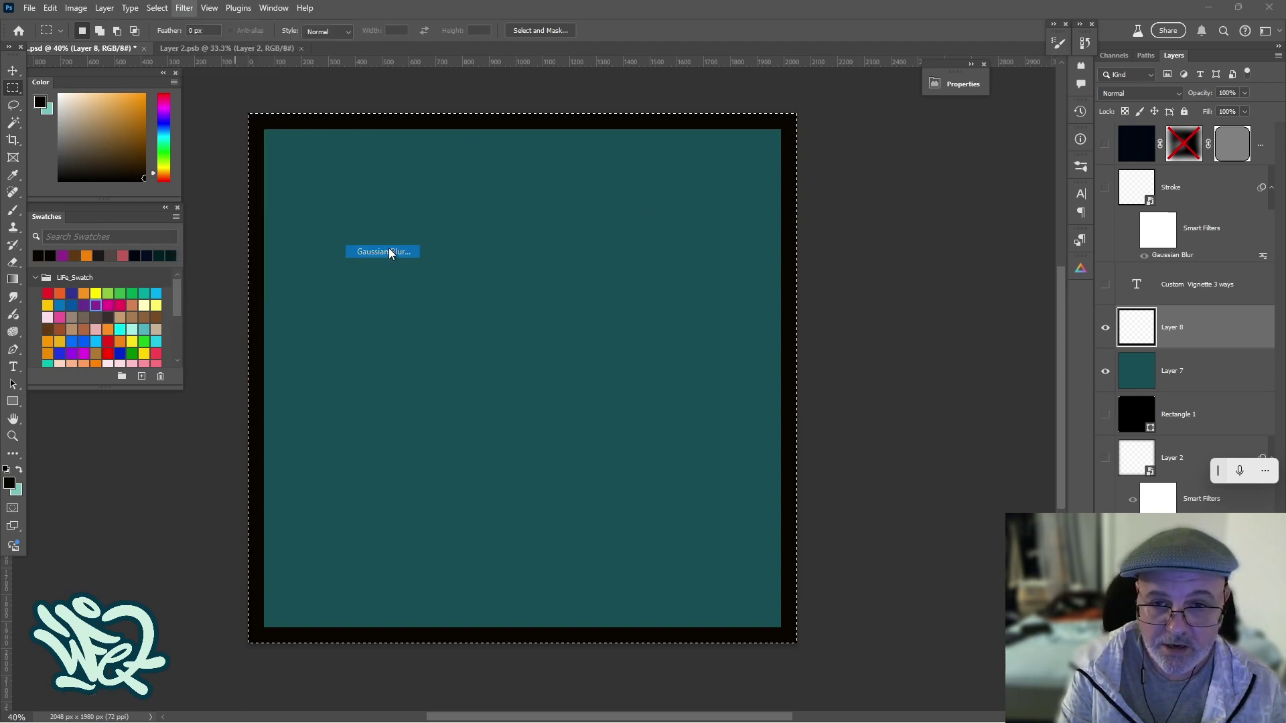
drag(888, 410, 877, 410)
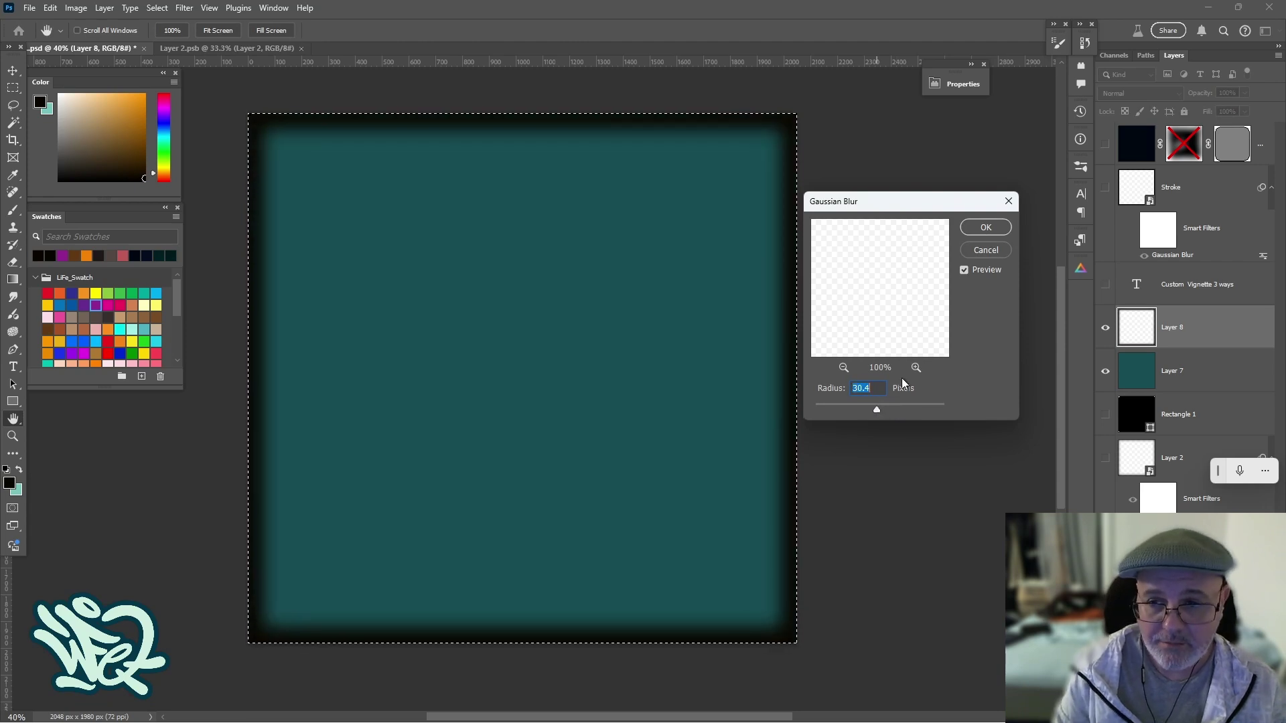
click(976, 228)
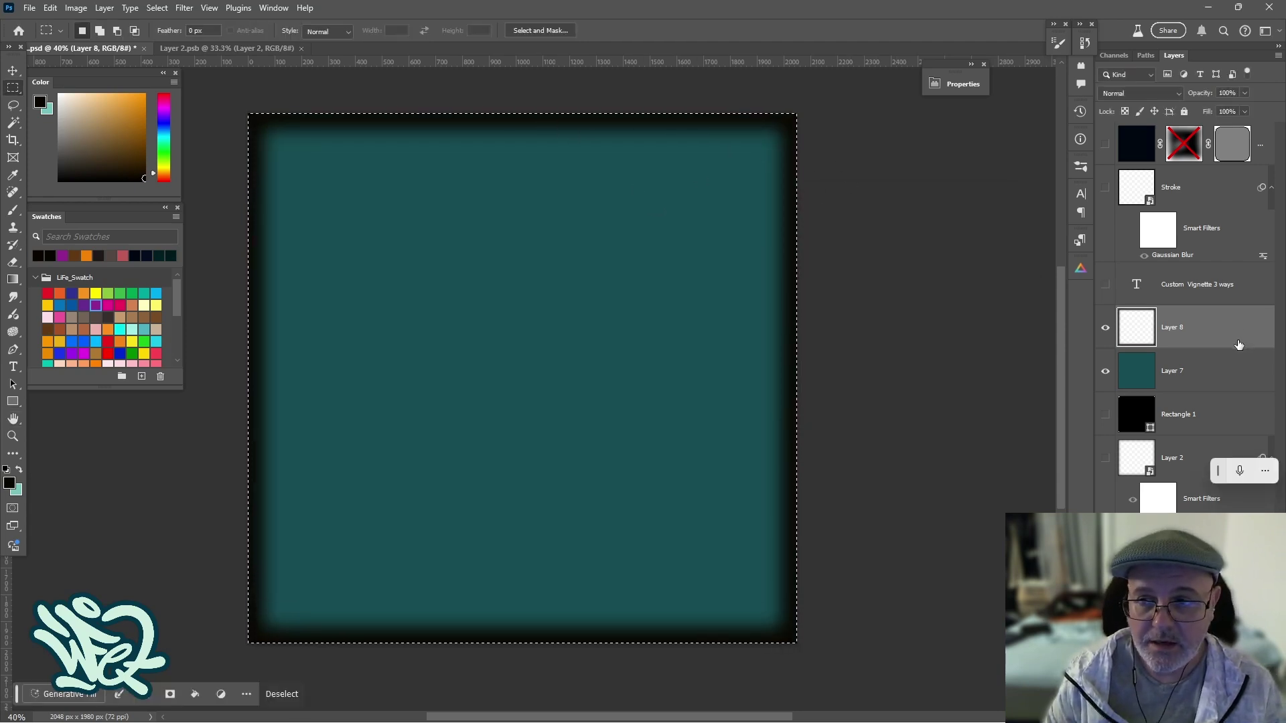
Step: Lock the transparent pixels of Layer 8 and clear the selection to check the blurred border
click(1125, 112)
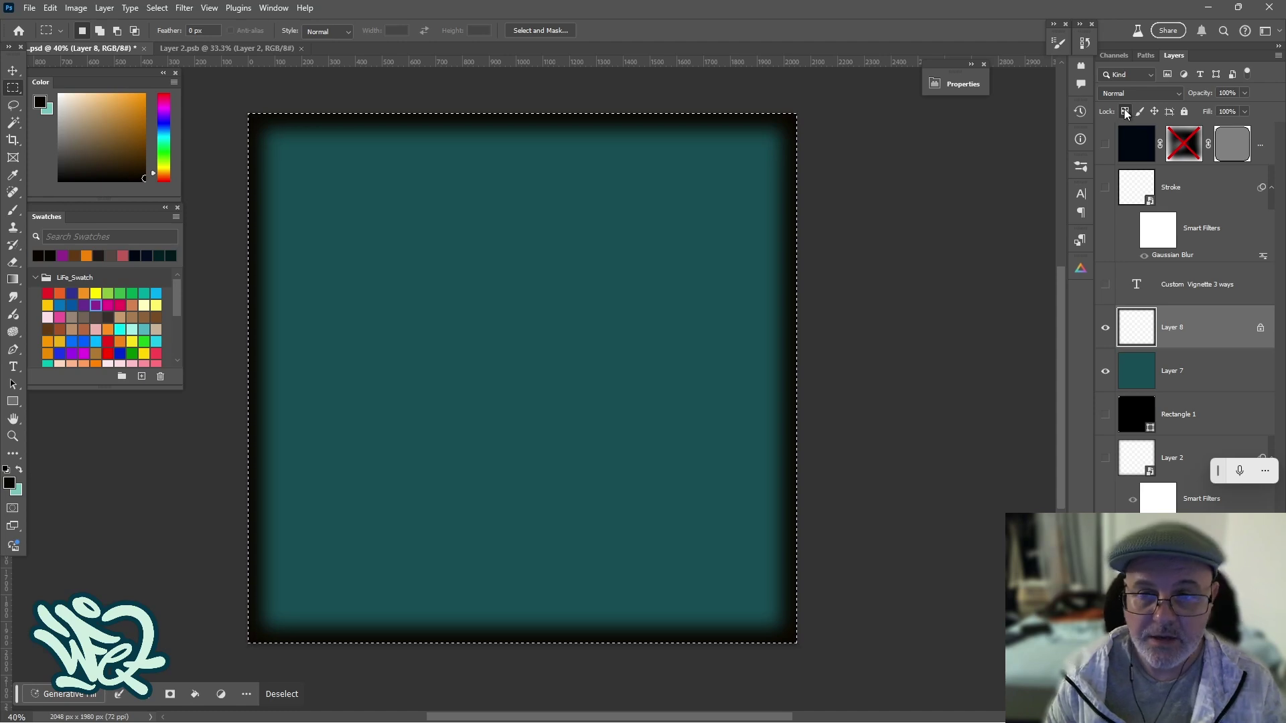
key(ctrl+d)
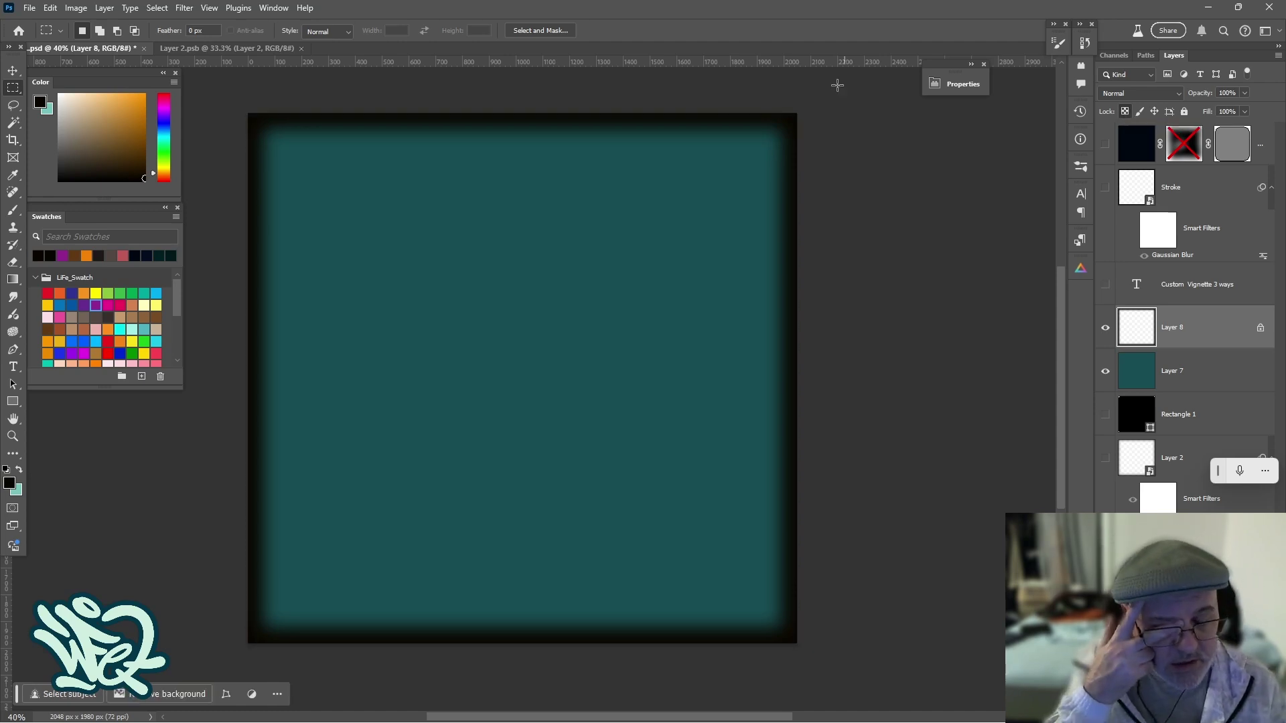
click(1105, 327)
click(1105, 328)
drag(718, 565, 782, 624)
drag(785, 627, 783, 626)
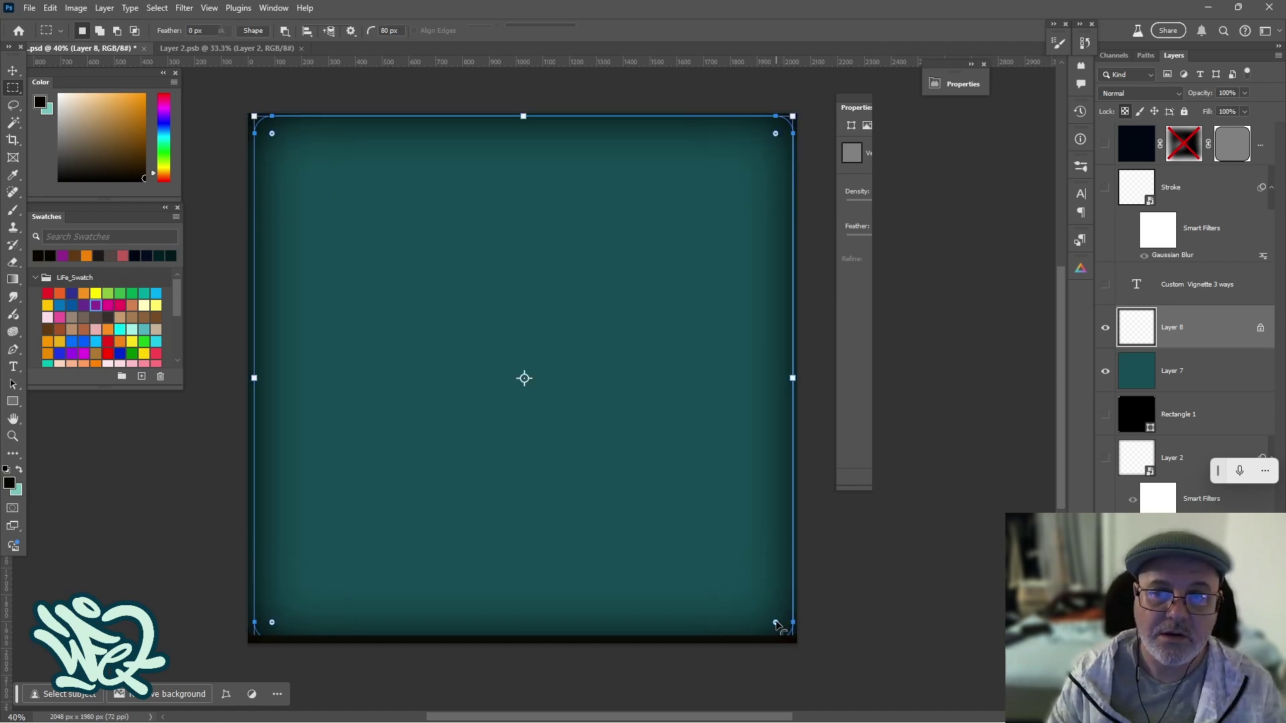
key(Return)
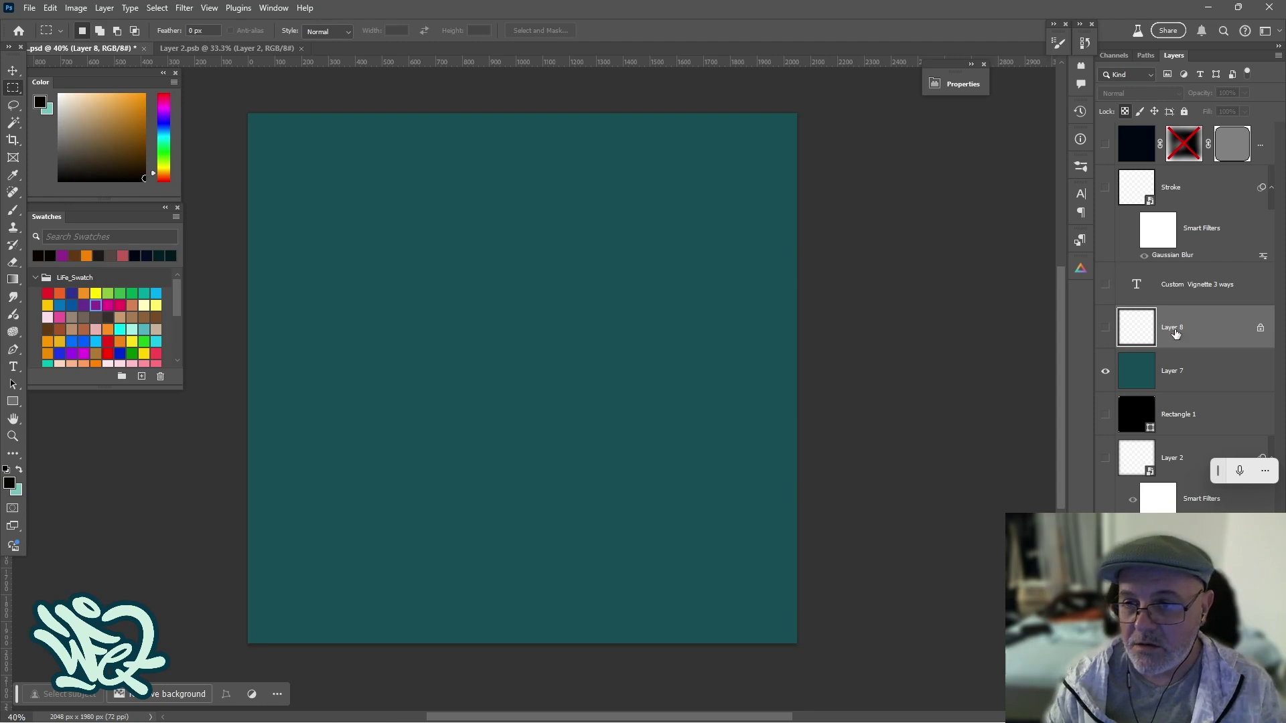
Step: Delete the blurred border layer and add a new empty layer directly above Layer 7, keeping Rectangle 1 hidden
key(Delete)
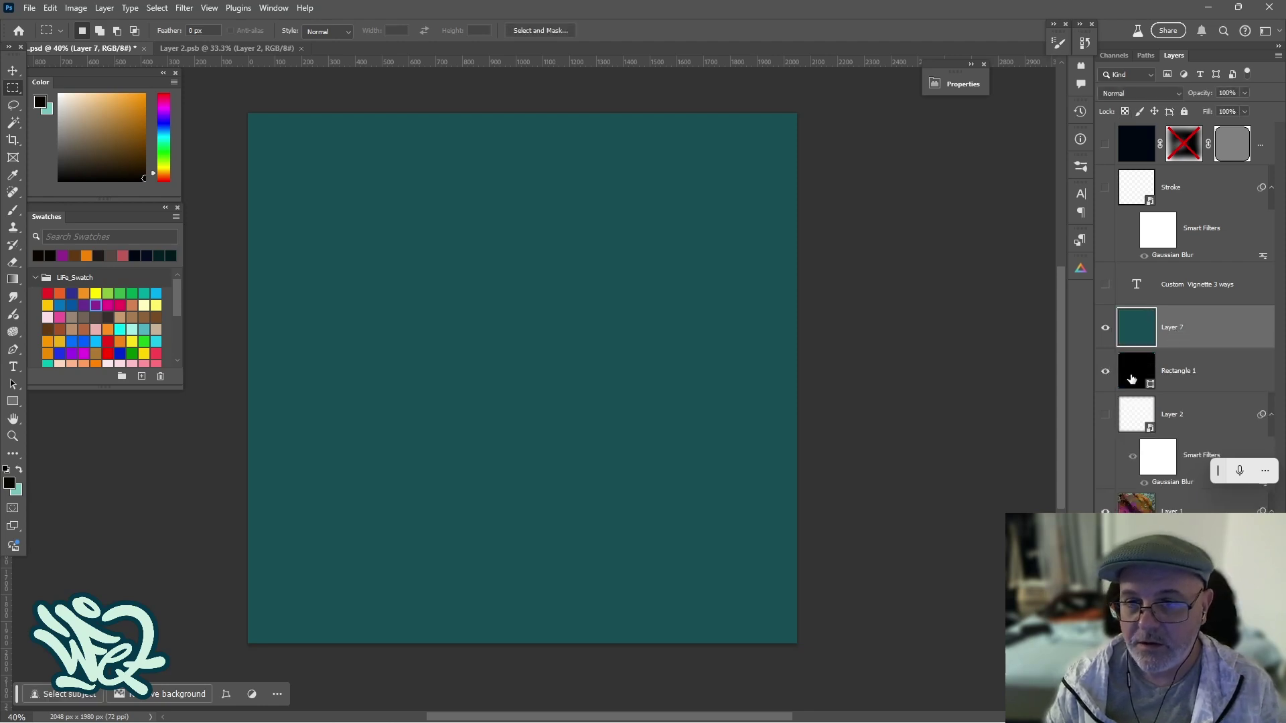
click(1125, 373)
click(1106, 146)
click(1105, 147)
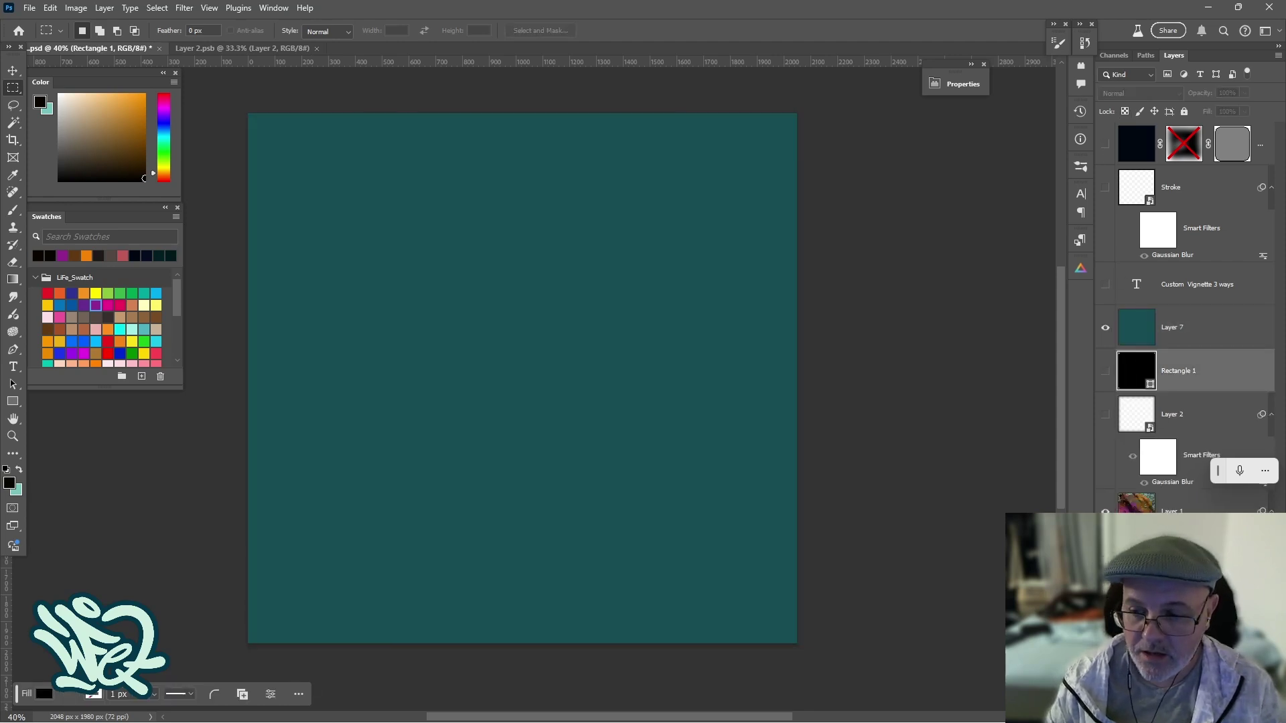
click(1229, 714)
drag(1137, 379, 1136, 328)
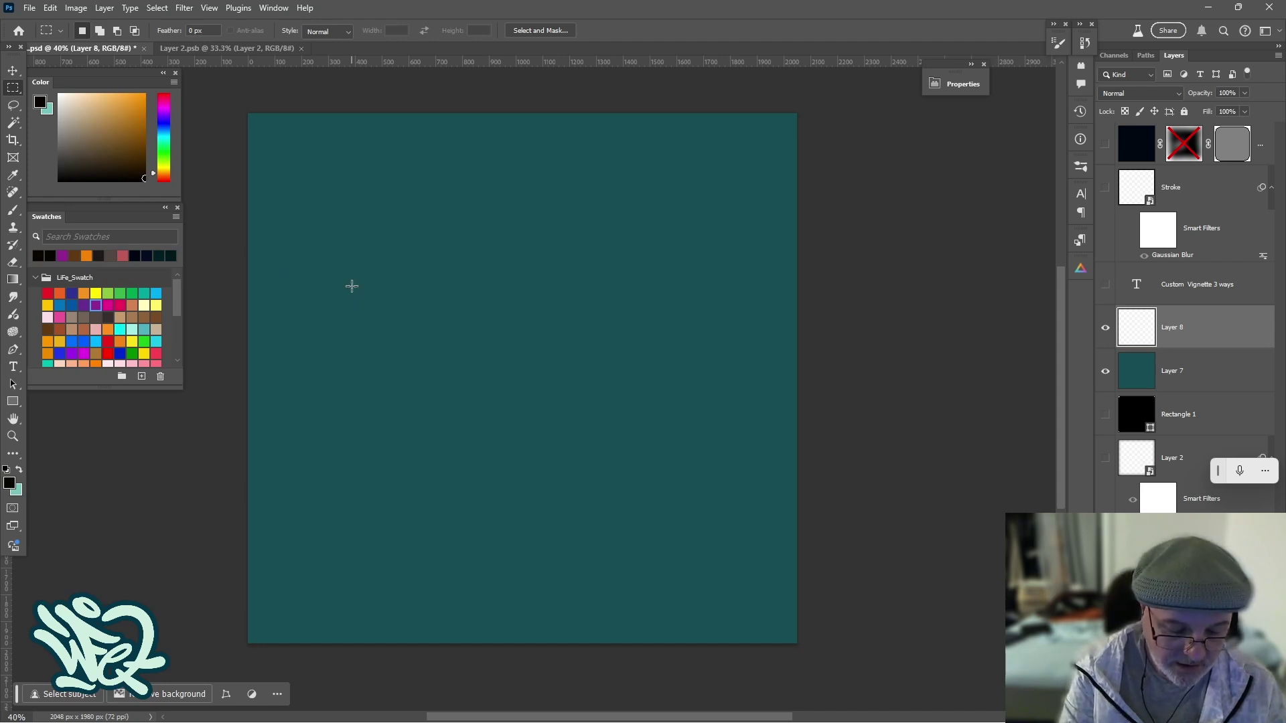
Step: Fill the entire new layer with the near-black foreground colour, briefly trying the background colour, and clear the selection
key(ctrl+a)
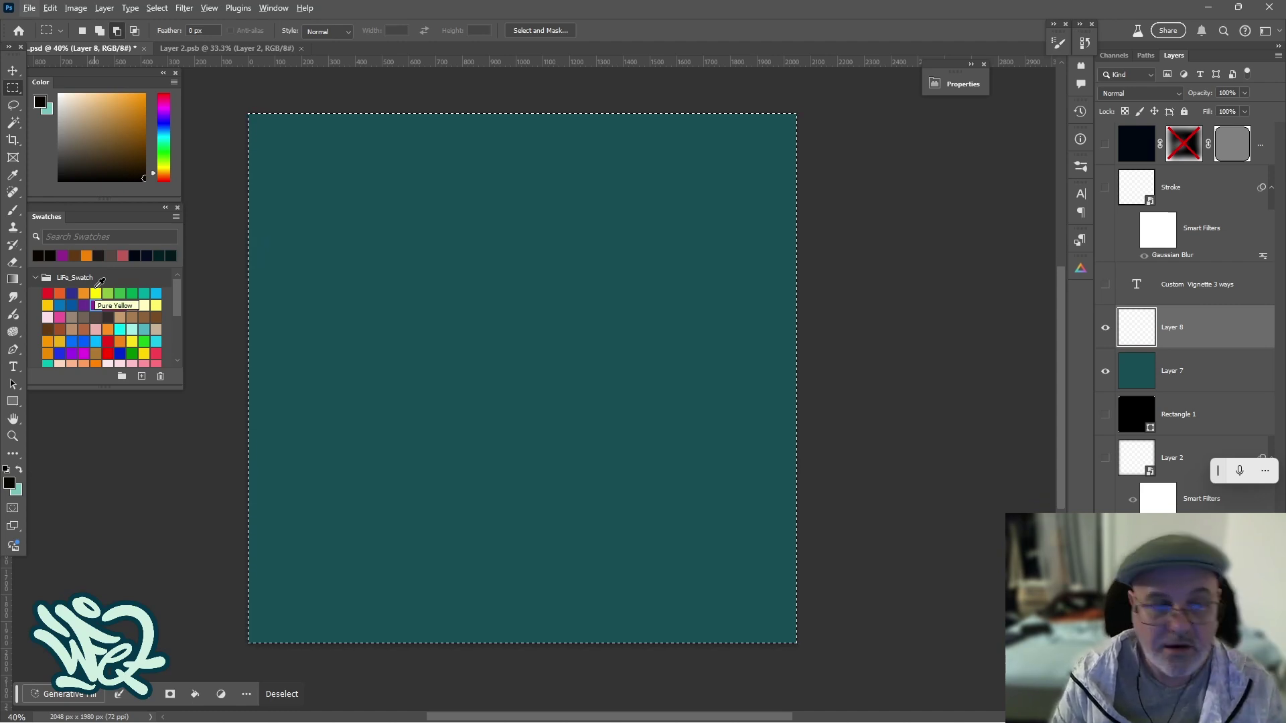
key(alt+BackSpace)
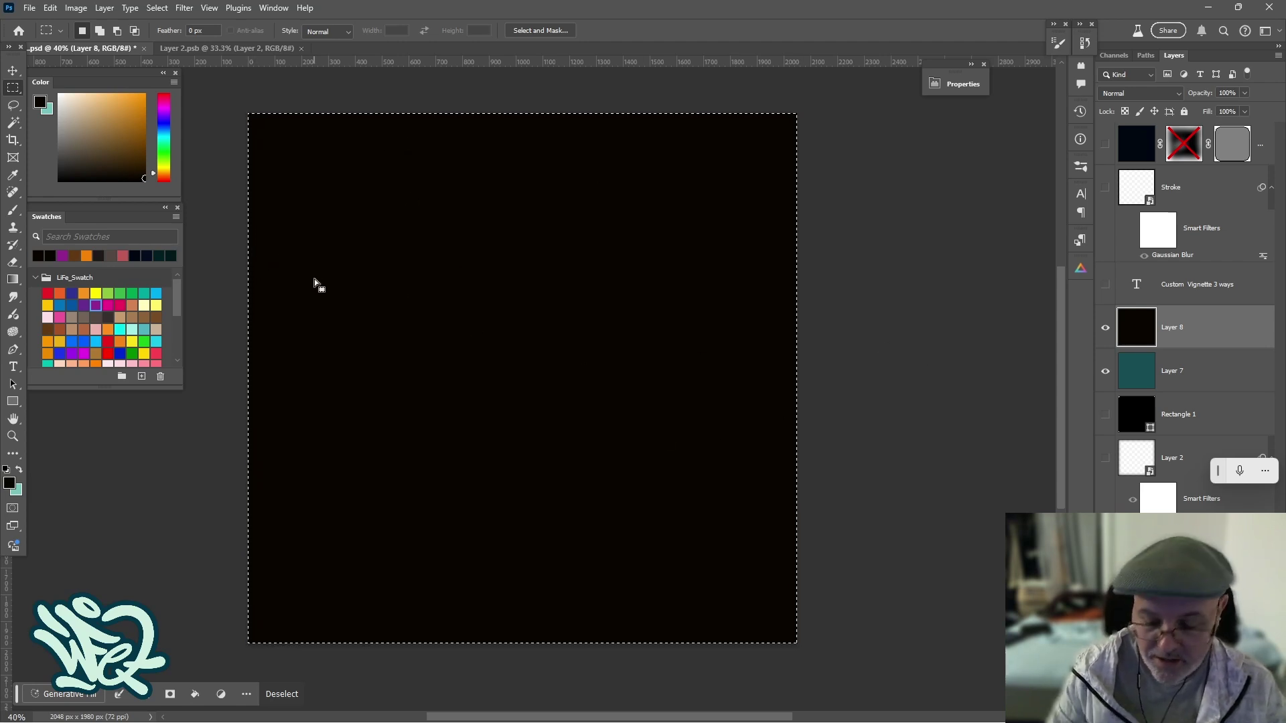
click(10, 483)
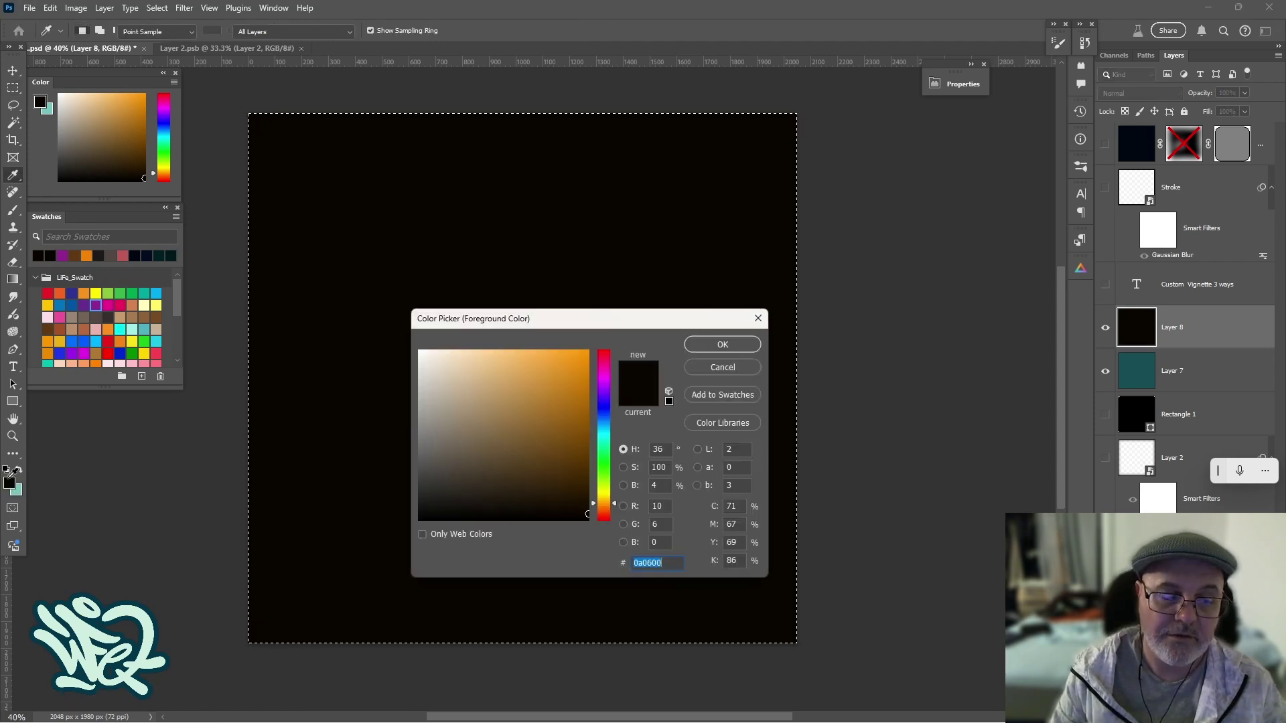
key(Escape)
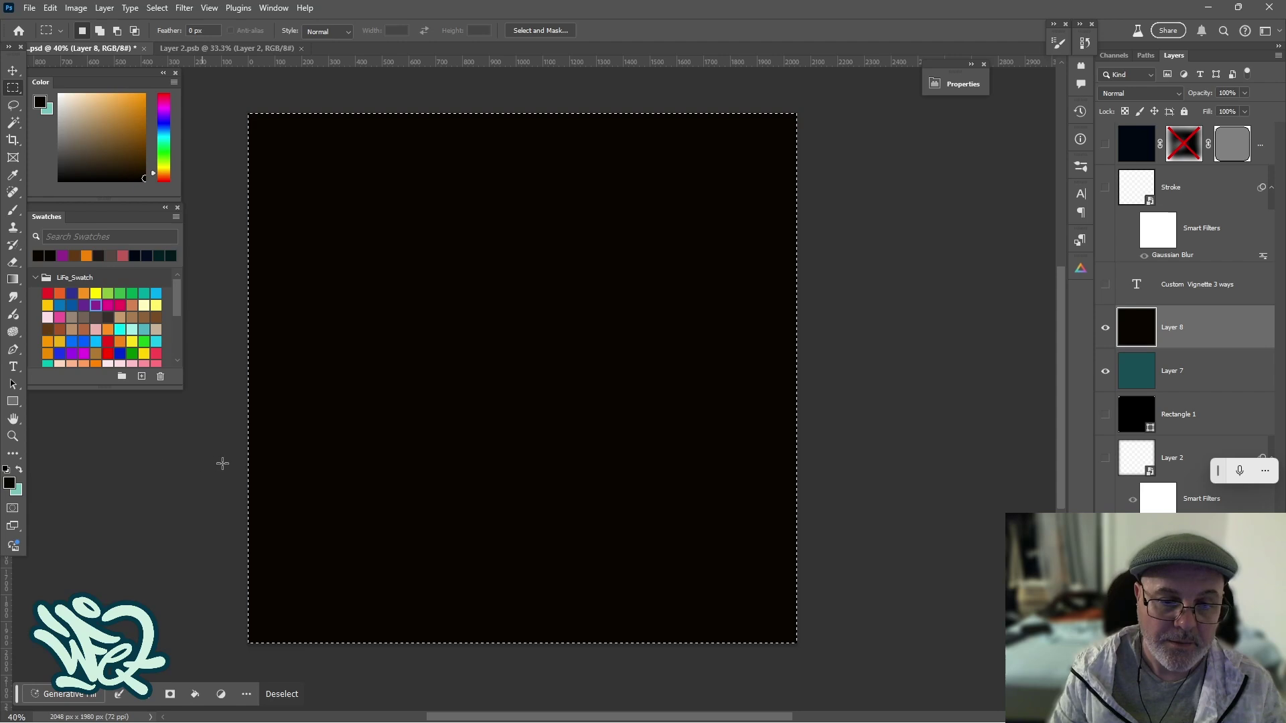
key(ctrl+BackSpace)
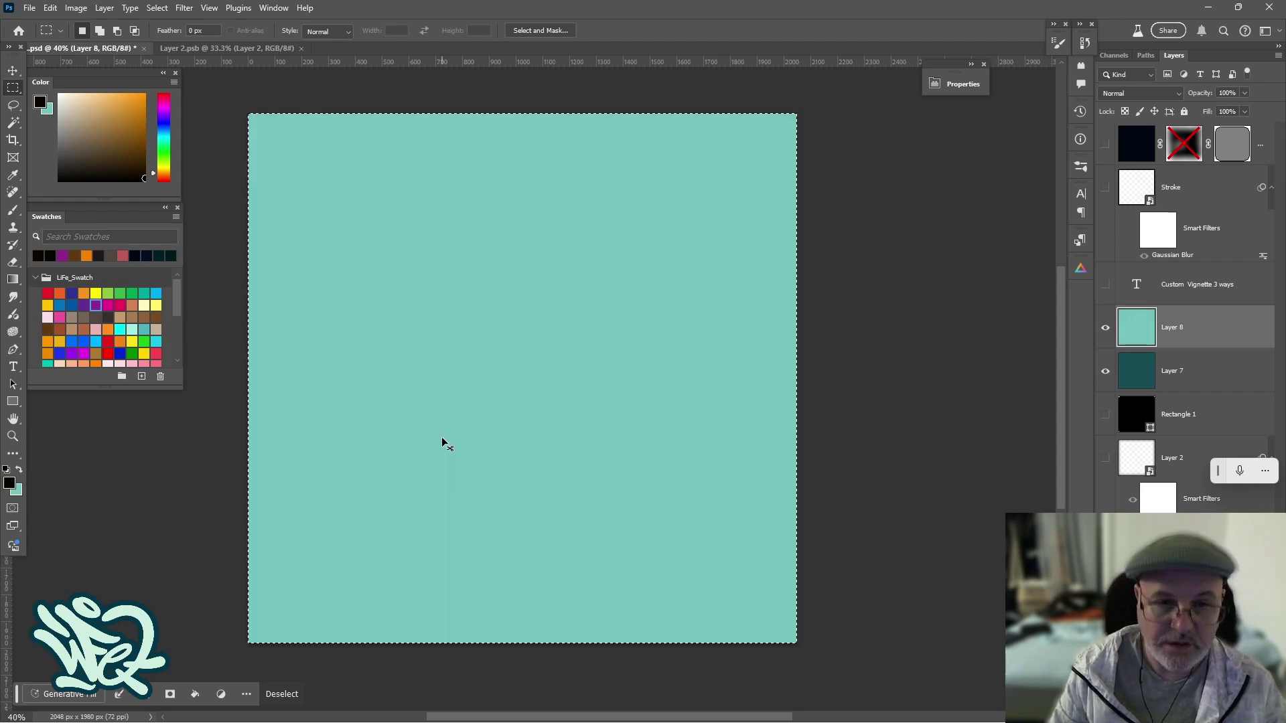
key(alt+BackSpace)
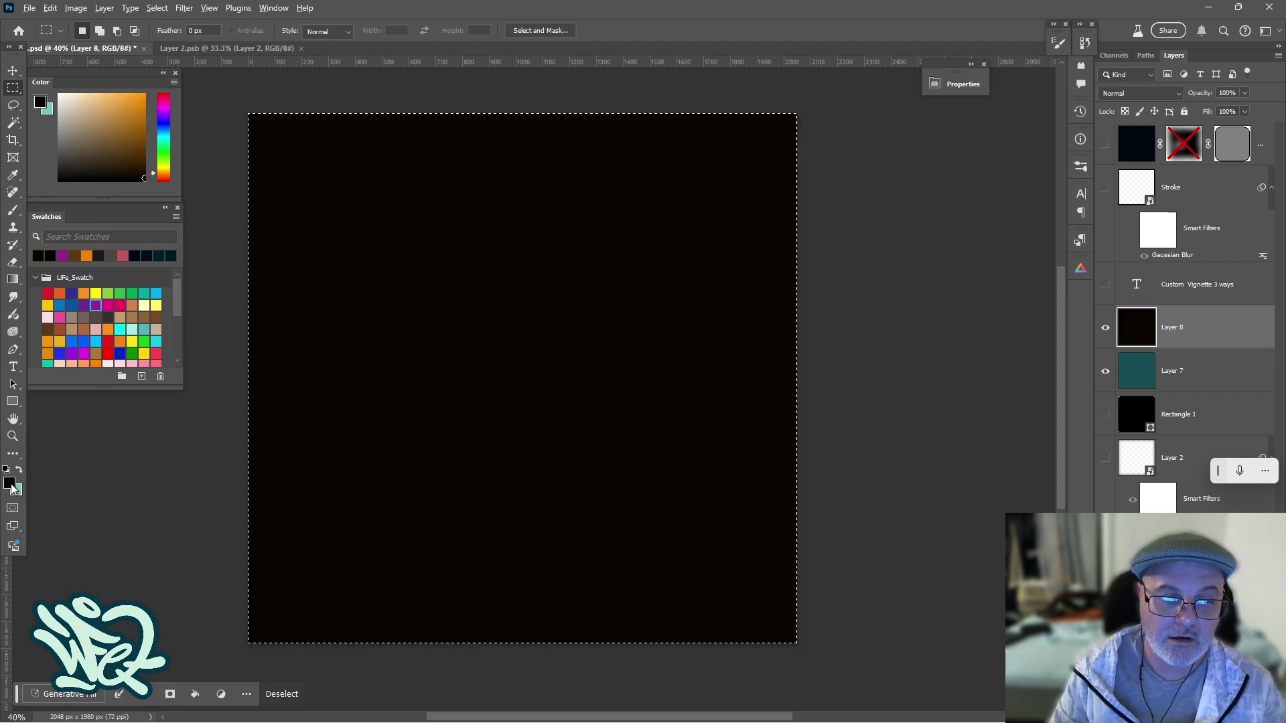
key(ctrl+d)
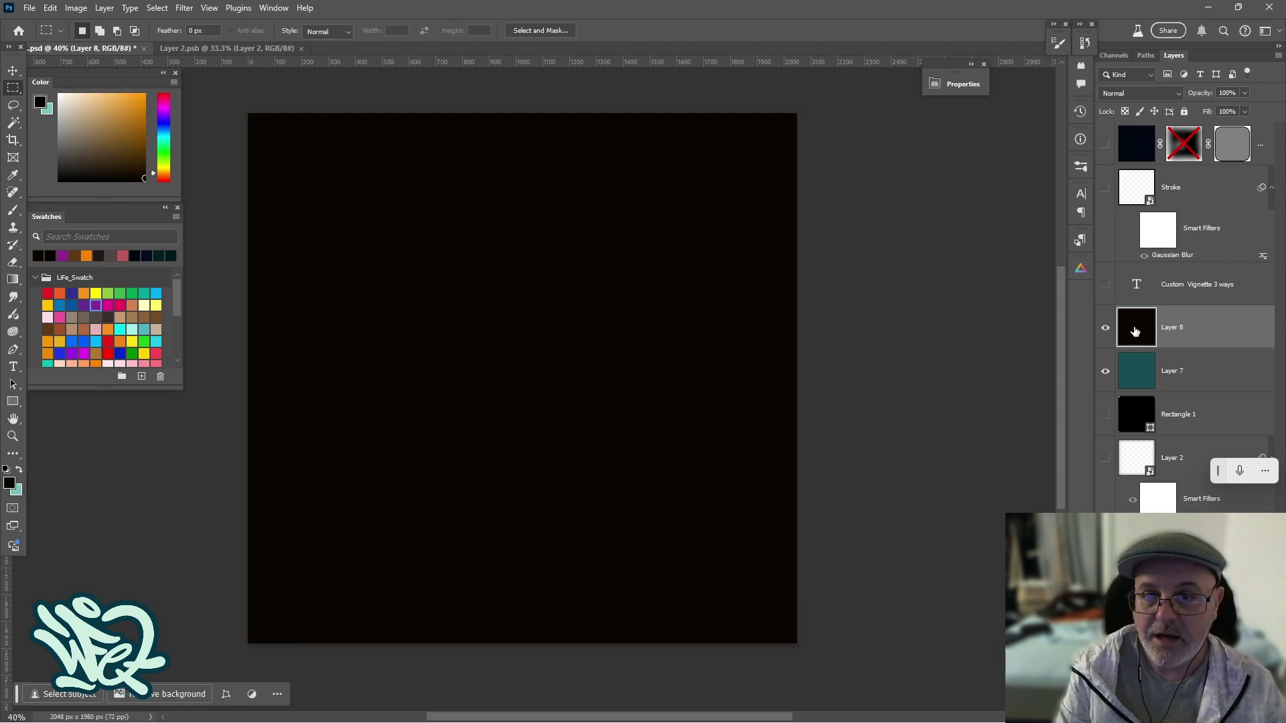
Step: Add a vector mask that hides all of the black-filled Layer 8
click(156, 7)
mouse_move(110, 6)
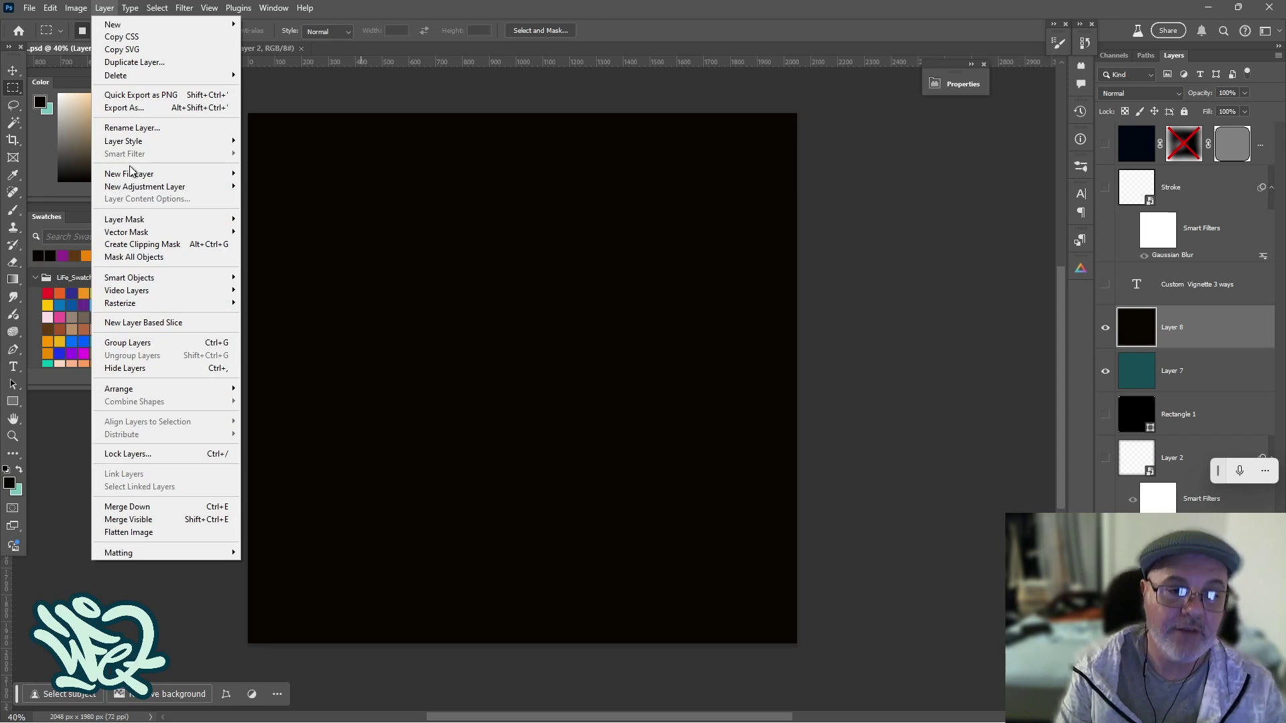
mouse_move(132, 233)
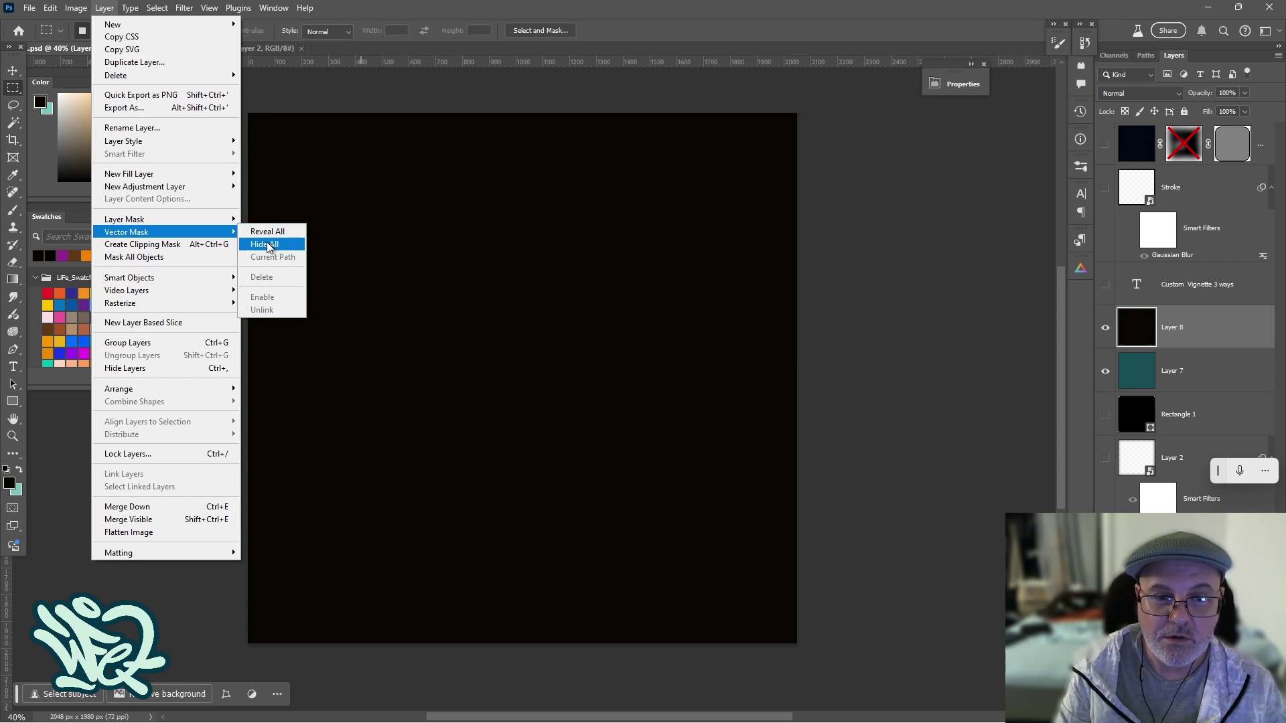
click(268, 245)
click(1133, 322)
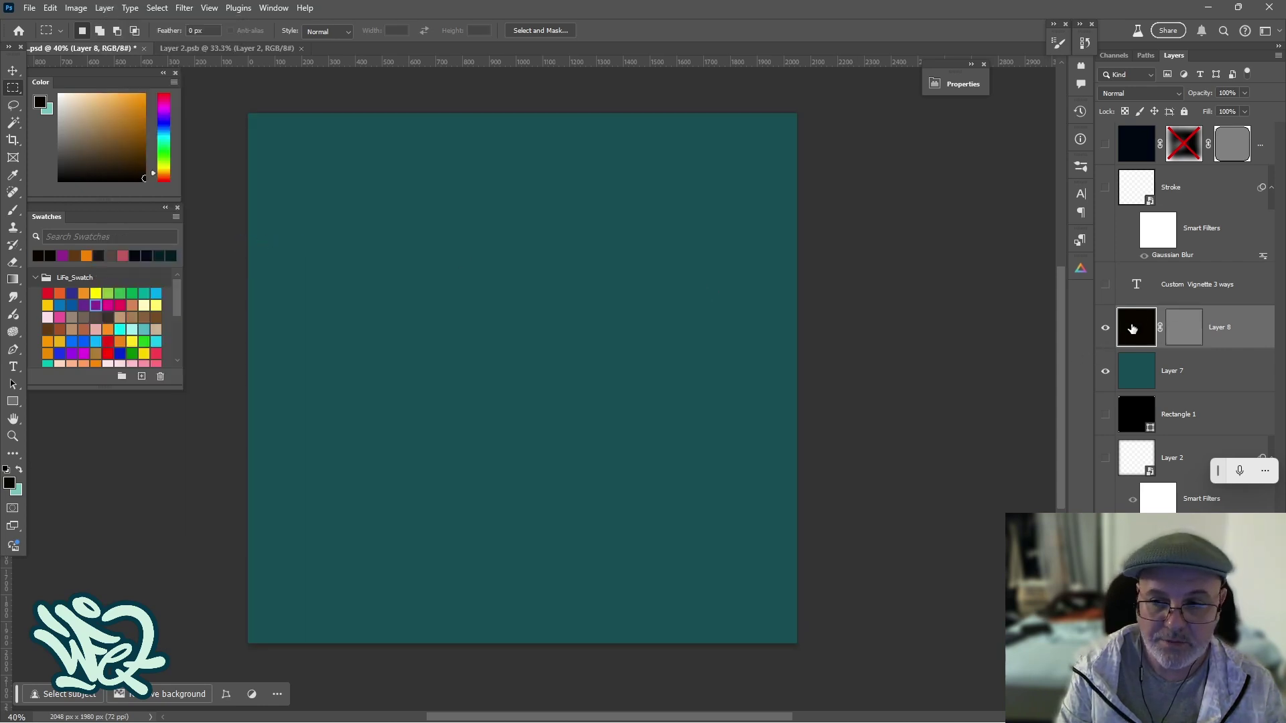
Step: Toggle the visibility of Layer 7 to check the artwork beneath the masked Layer 8
click(1134, 381)
click(1105, 376)
click(1107, 385)
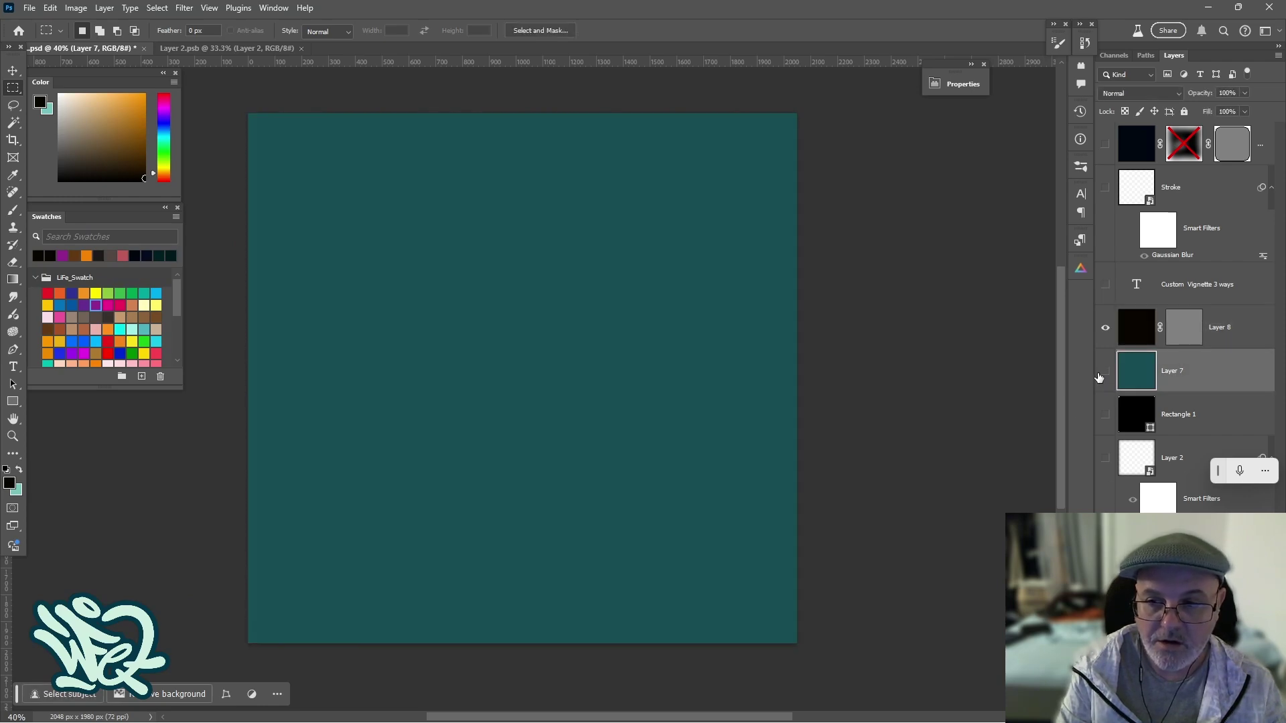
click(1104, 378)
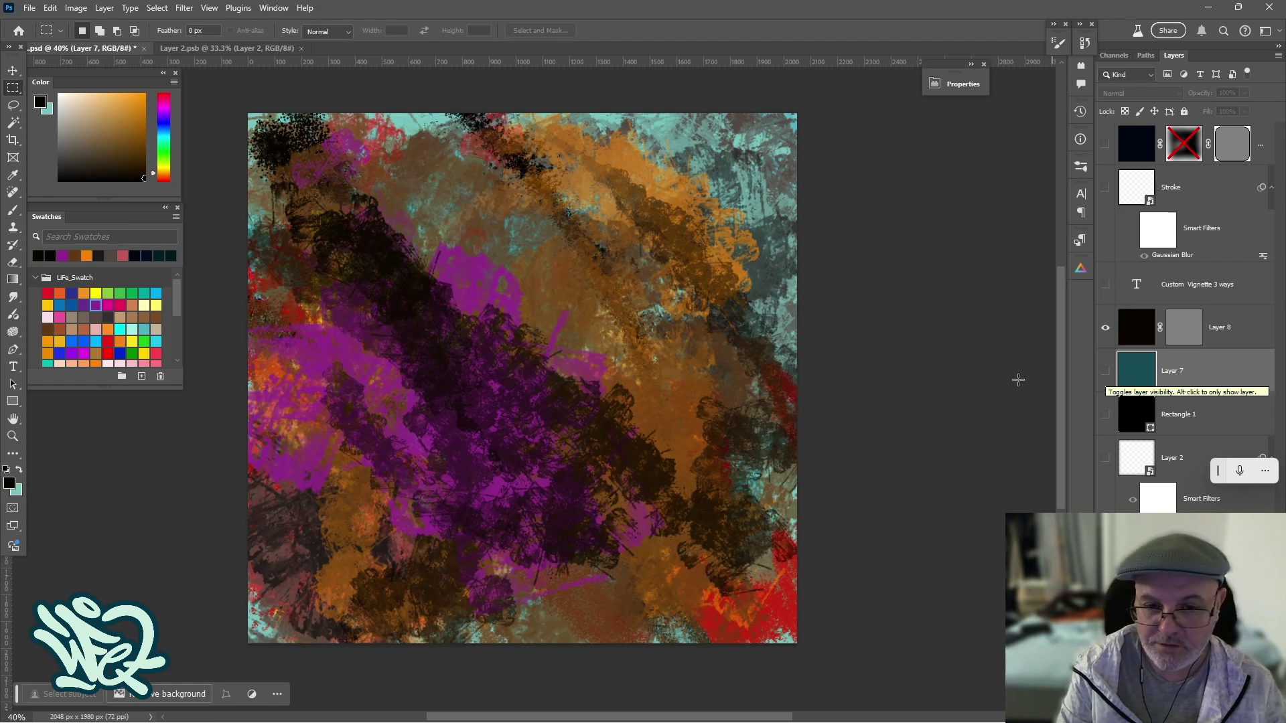
click(1105, 372)
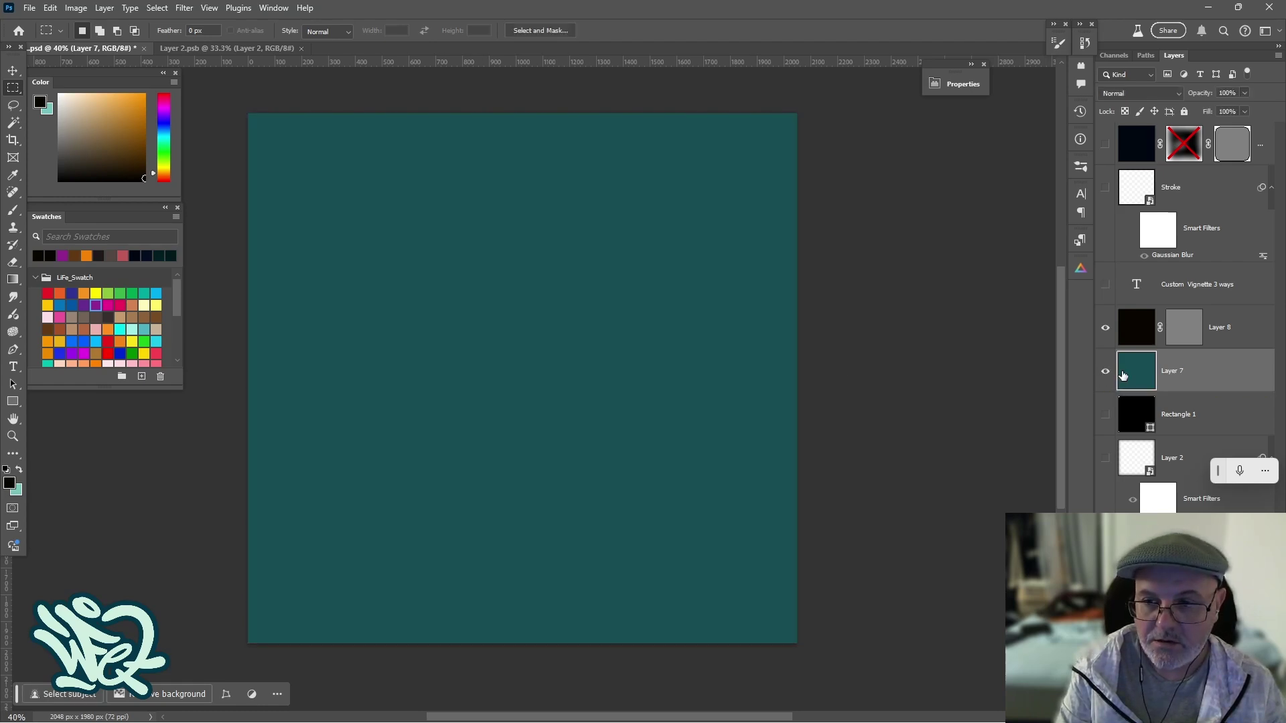
Step: Target Layer 8's vector mask and set the Rectangle tool to Path mode
click(1135, 335)
click(1177, 332)
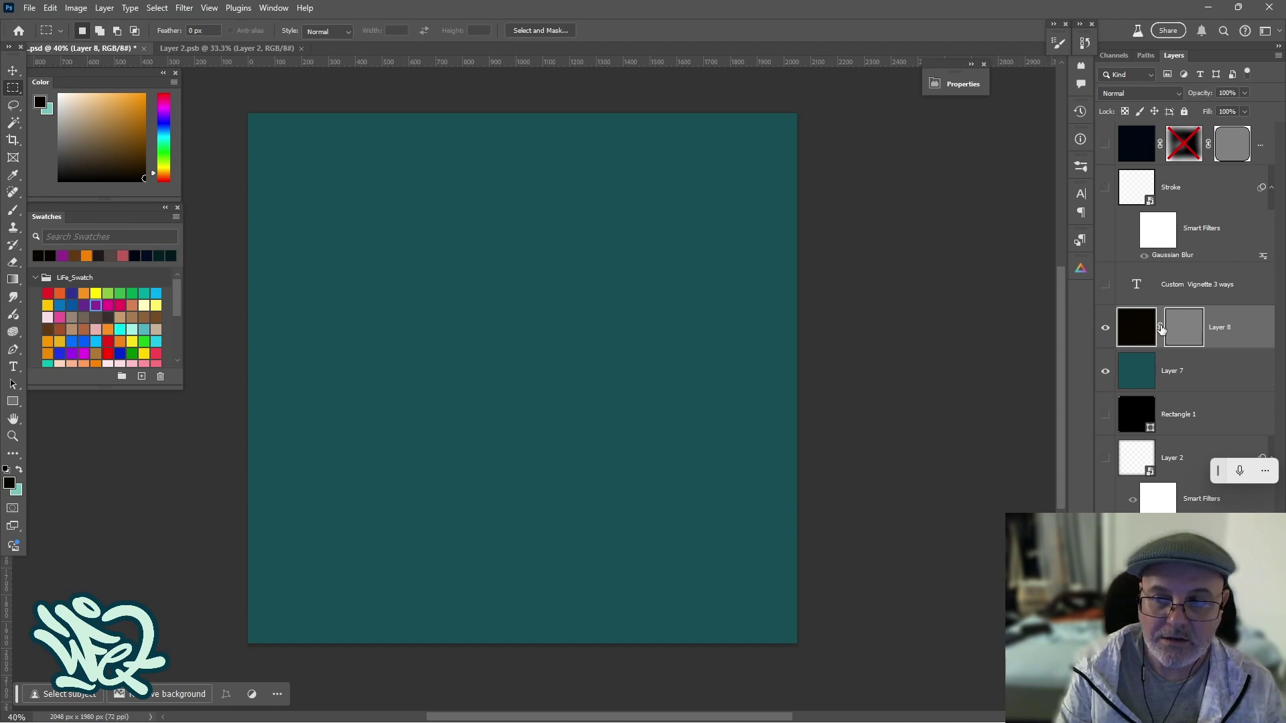
click(11, 403)
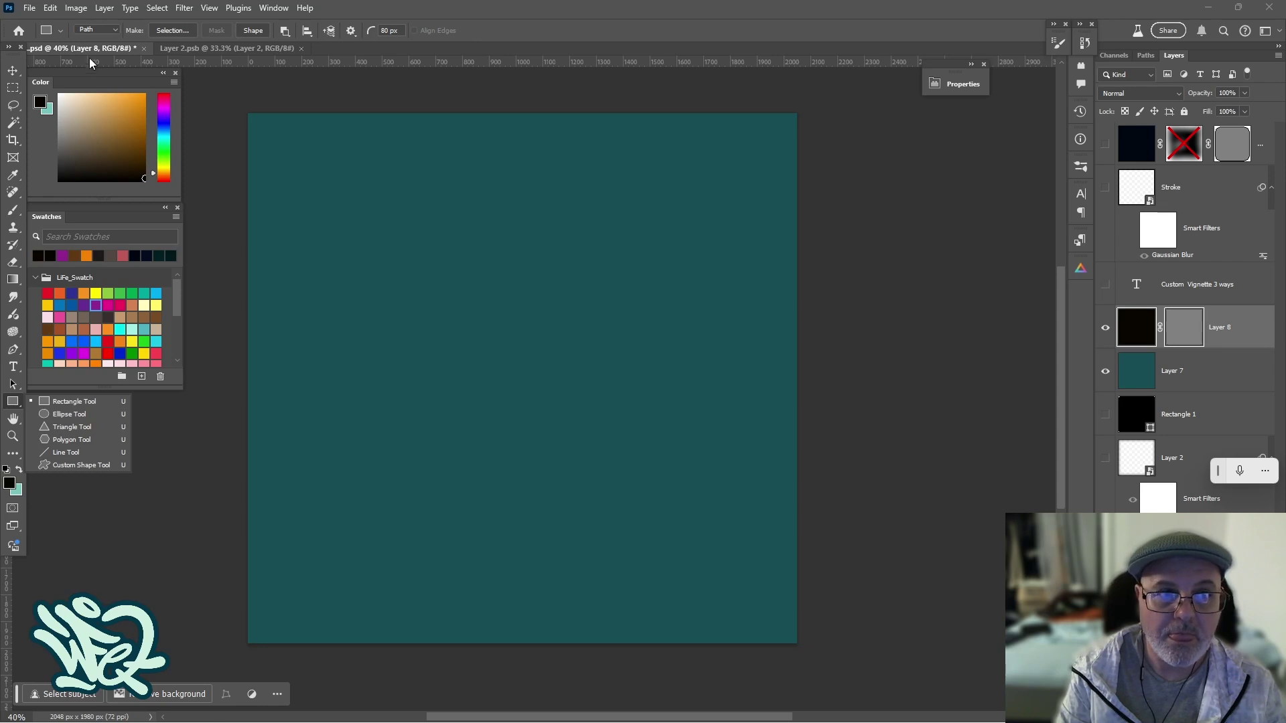
click(89, 29)
click(91, 30)
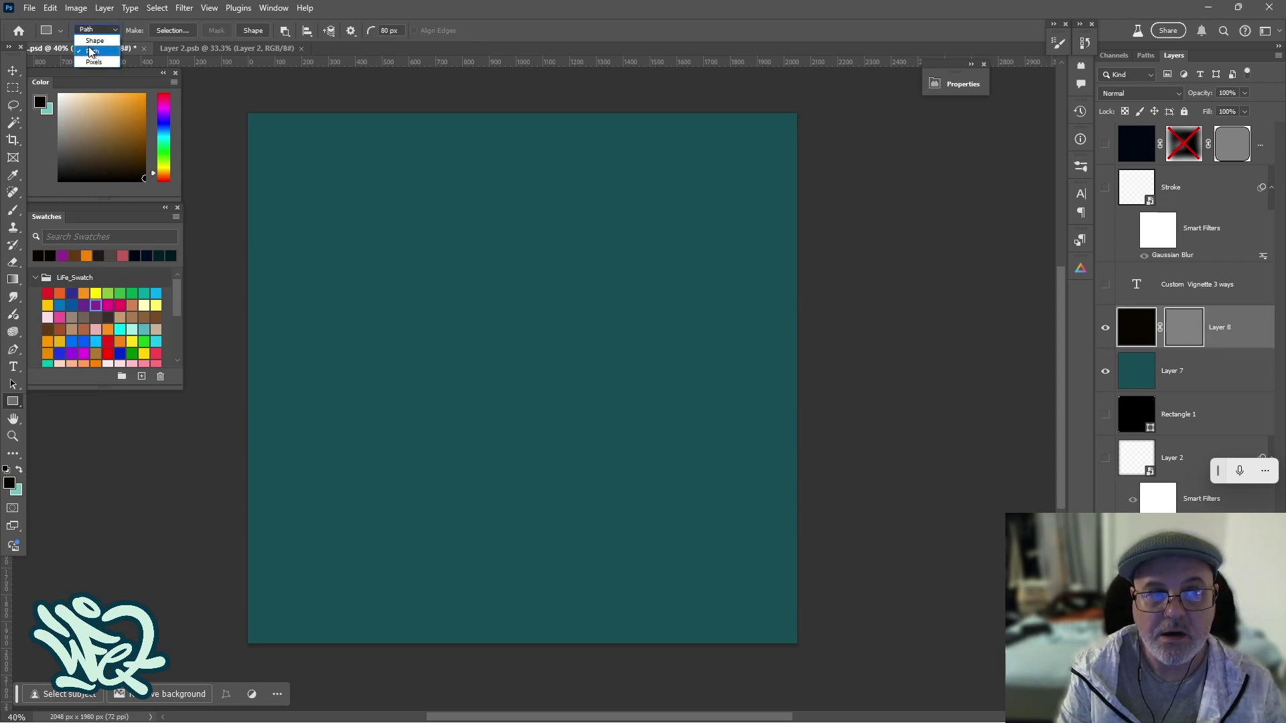
click(90, 42)
click(90, 30)
click(97, 53)
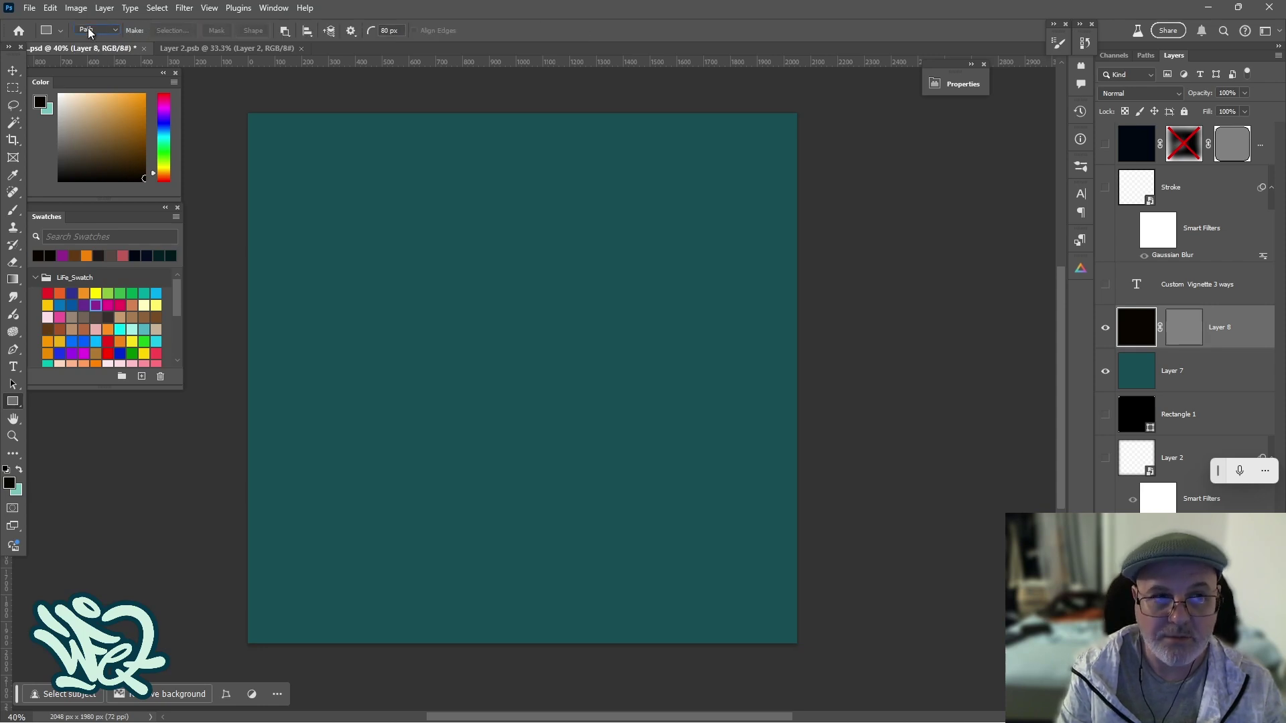
Step: Try drawing a rounded rectangle about 1523 px wide in Shape mode, undo it, and return the Rectangle tool to Path mode
click(90, 31)
click(89, 41)
drag(273, 178, 682, 529)
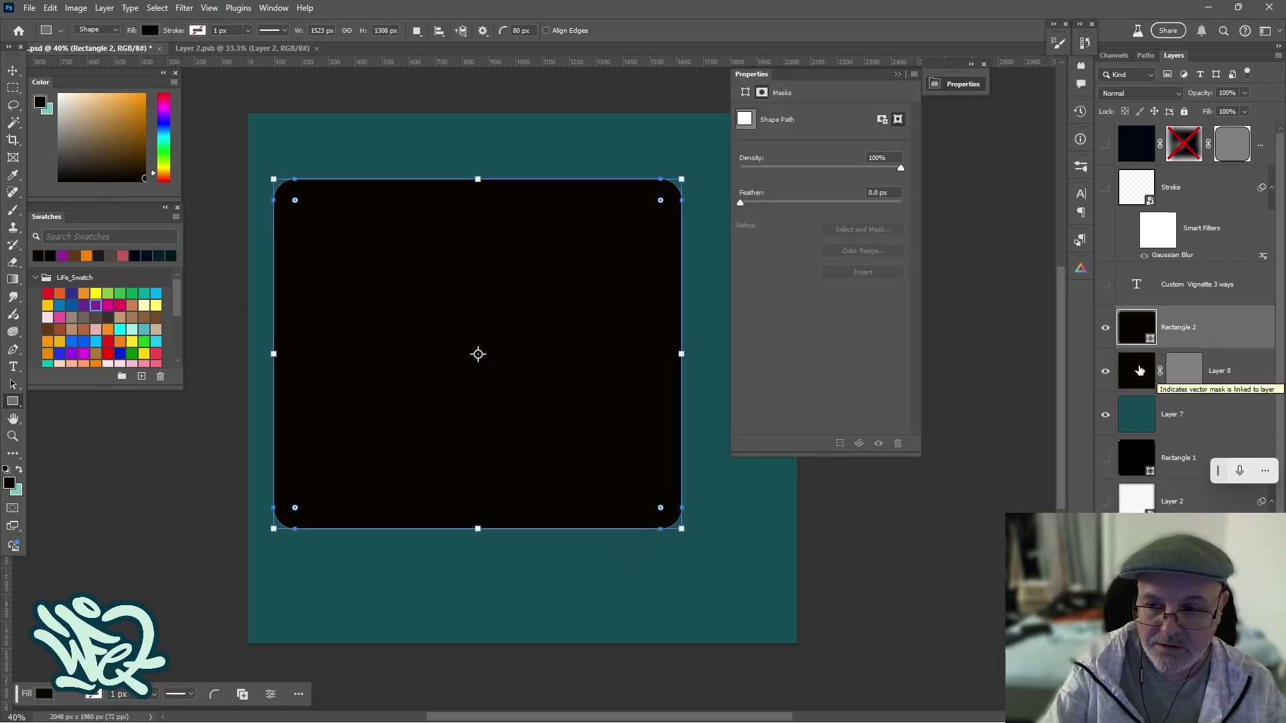
key(ctrl+z)
click(94, 32)
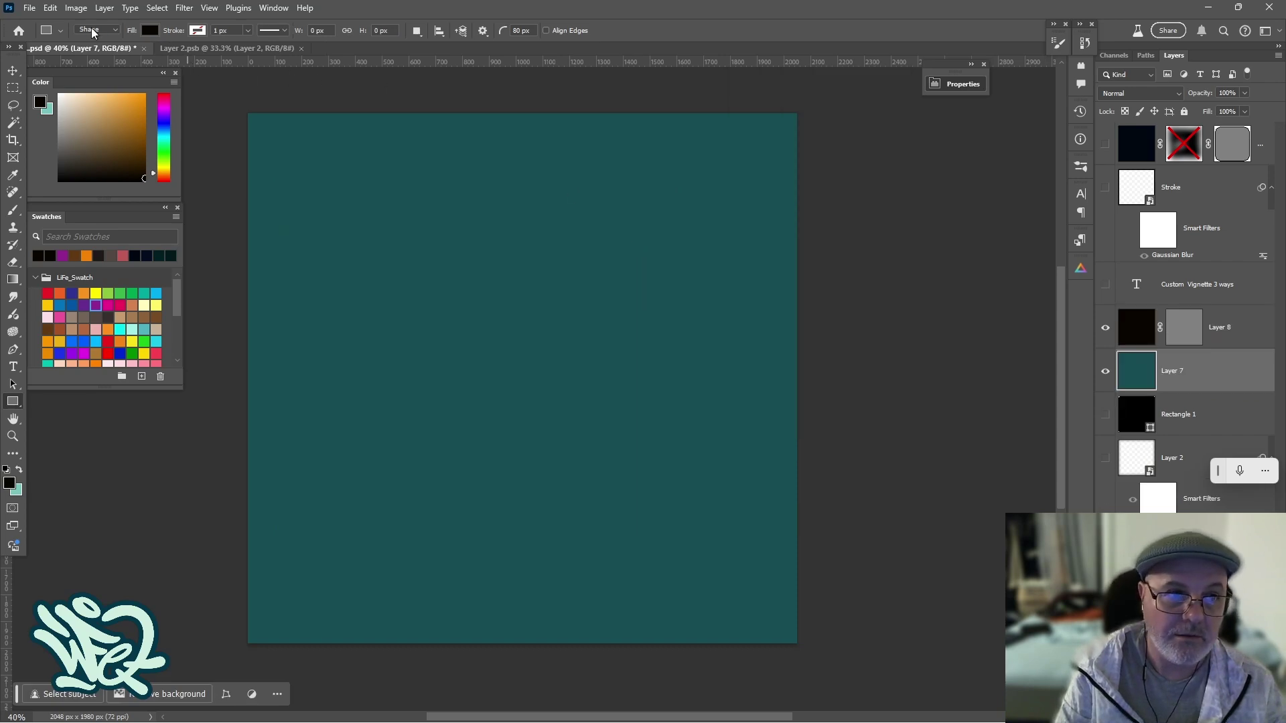
click(89, 53)
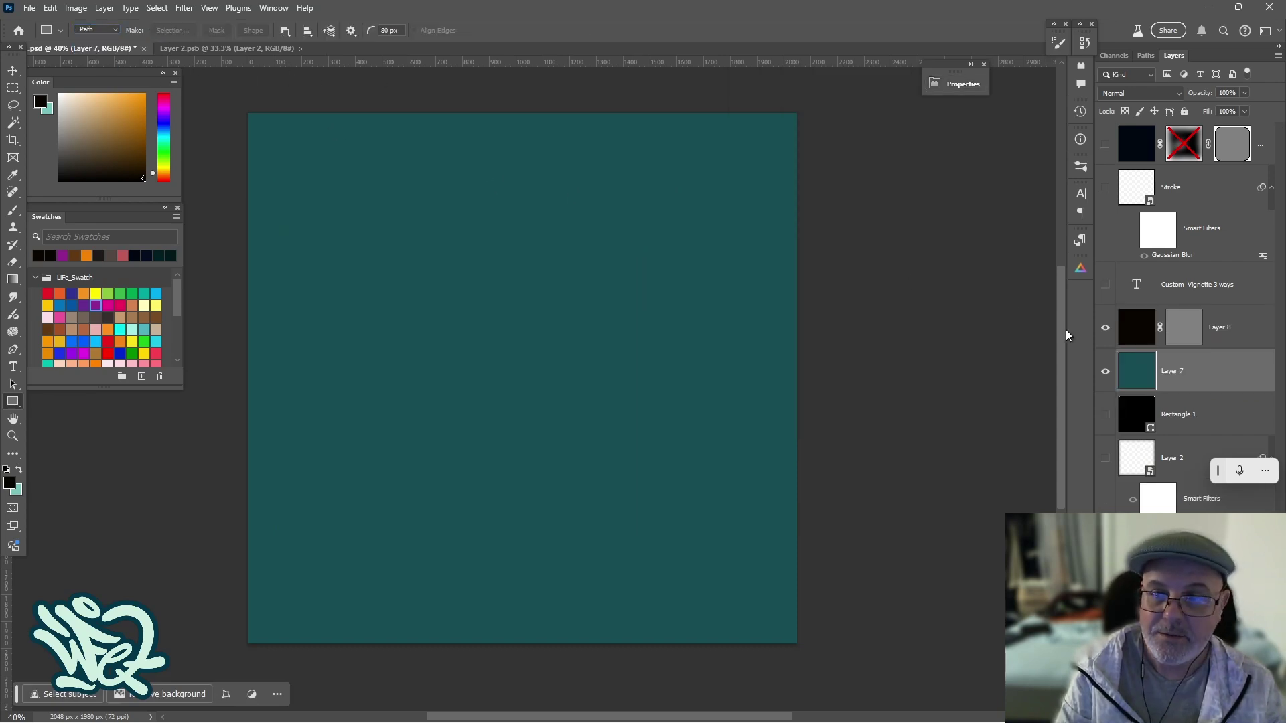
Step: Select Layer 8's vector mask and display its mask properties in an expanded panel beside the canvas
click(1178, 332)
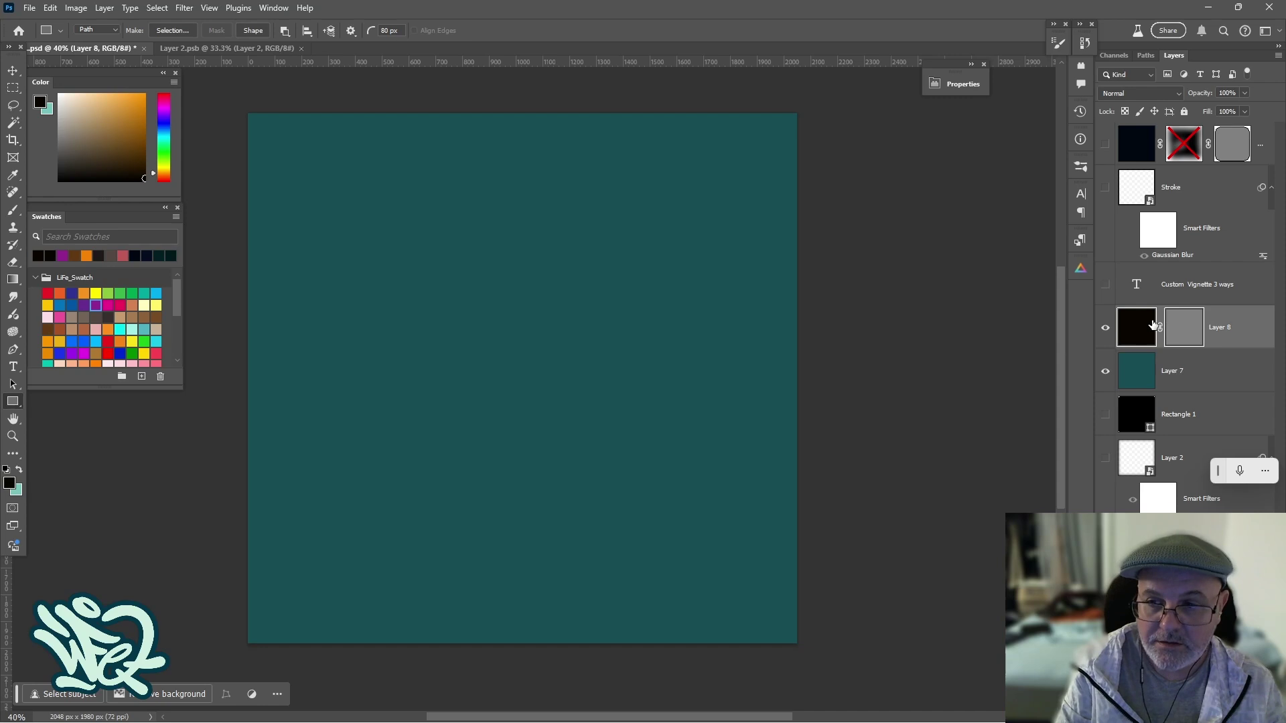
double_click(1186, 327)
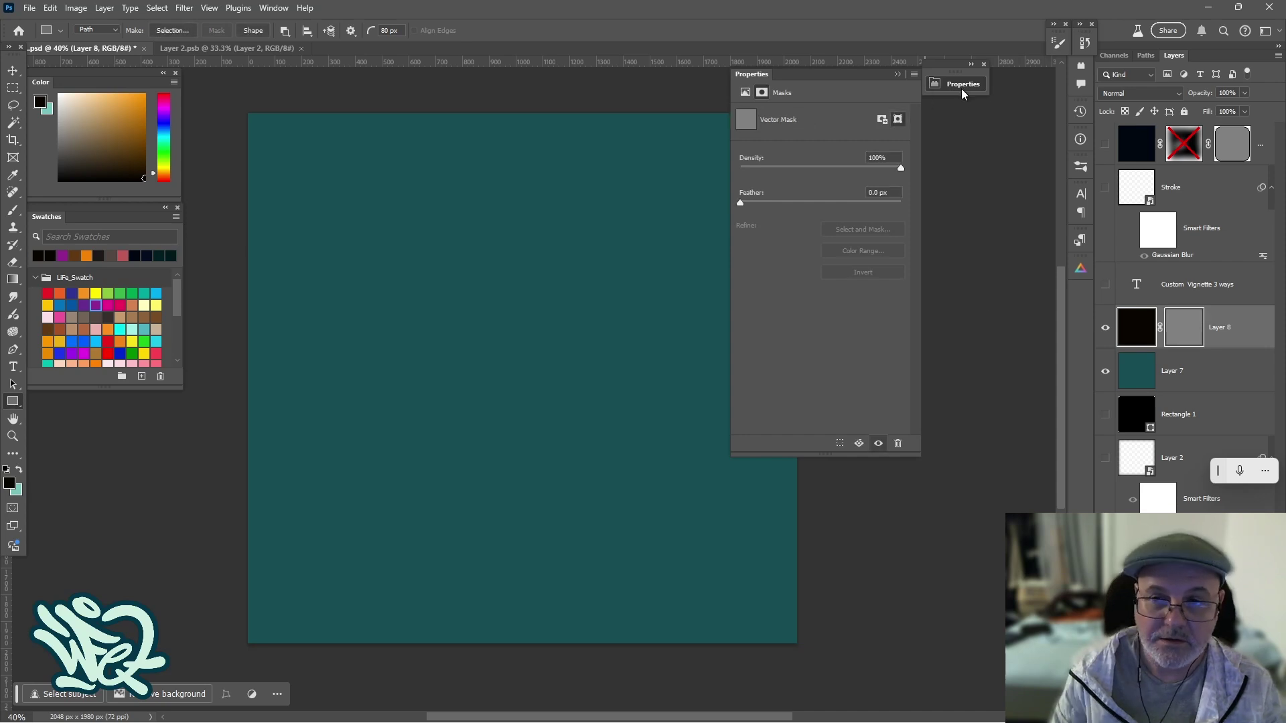
drag(961, 88, 949, 113)
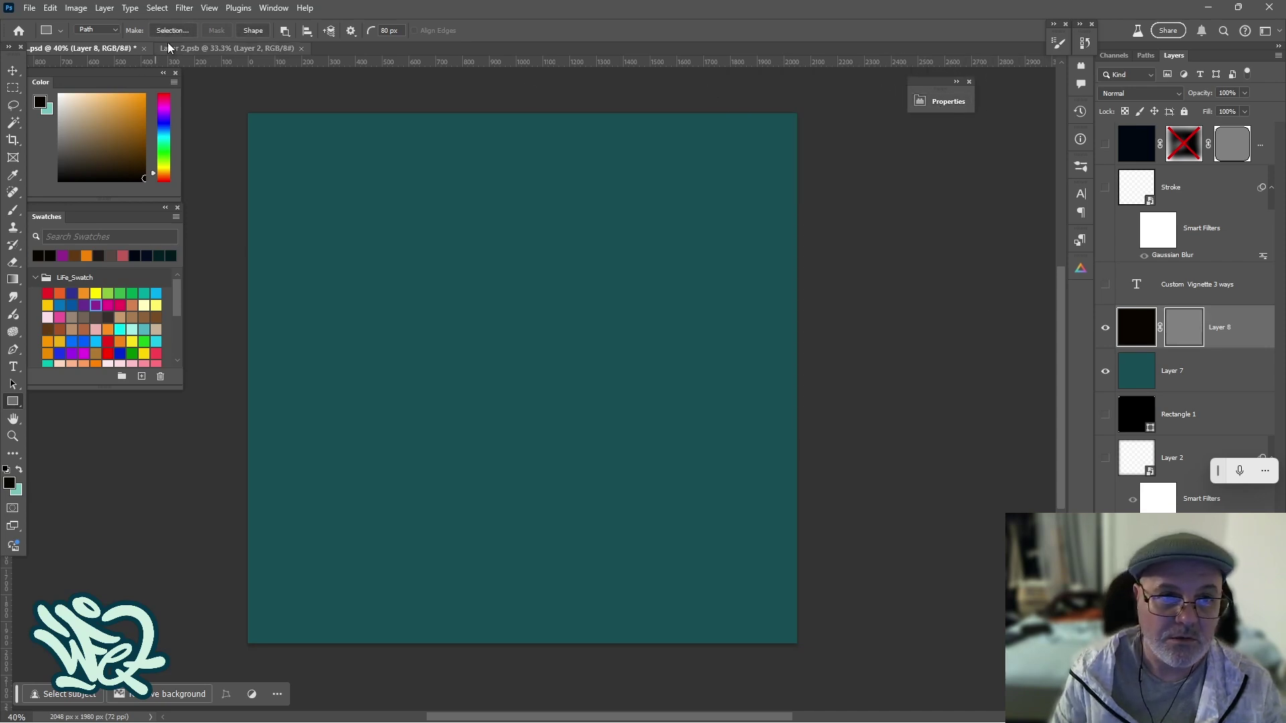
click(209, 8)
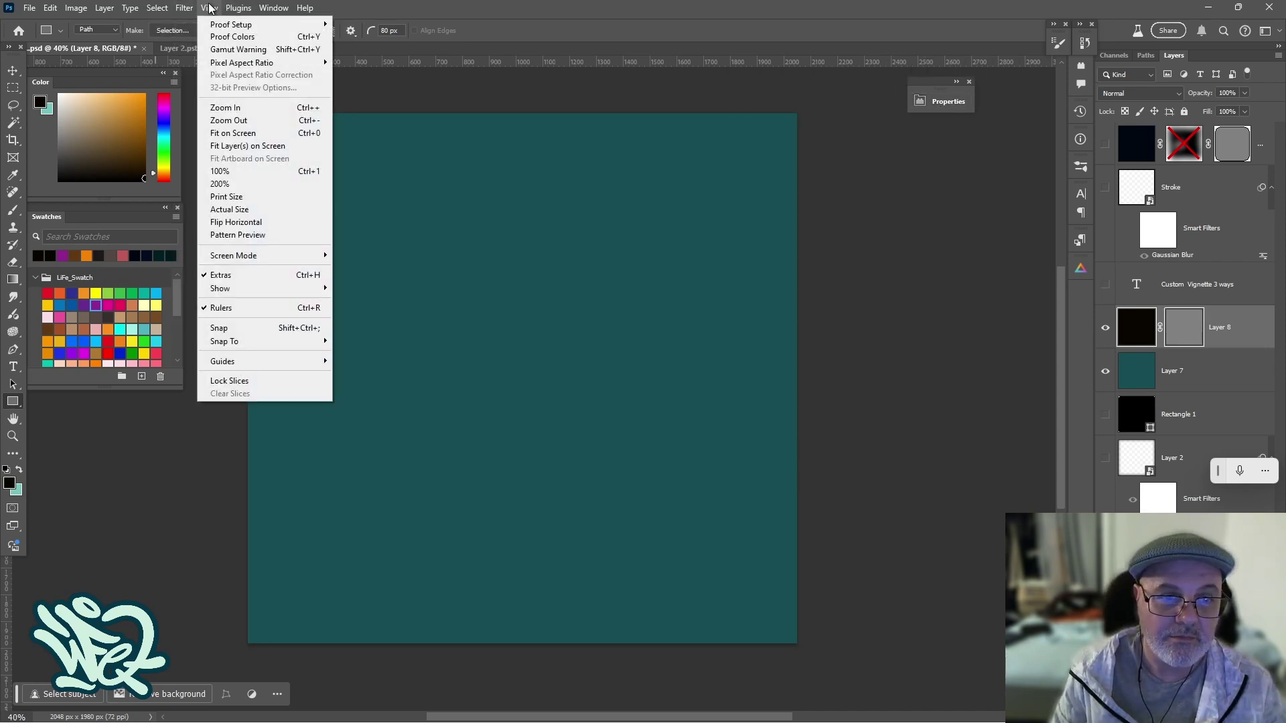
mouse_move(191, 6)
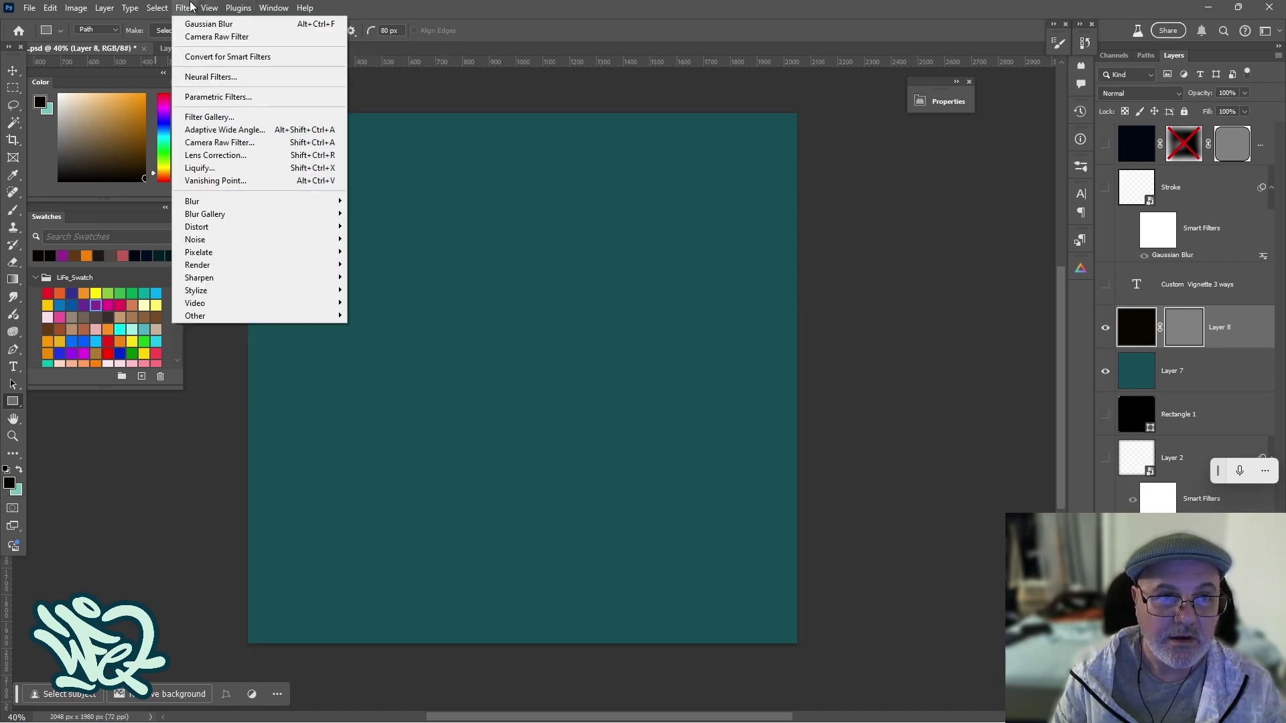
mouse_move(273, 7)
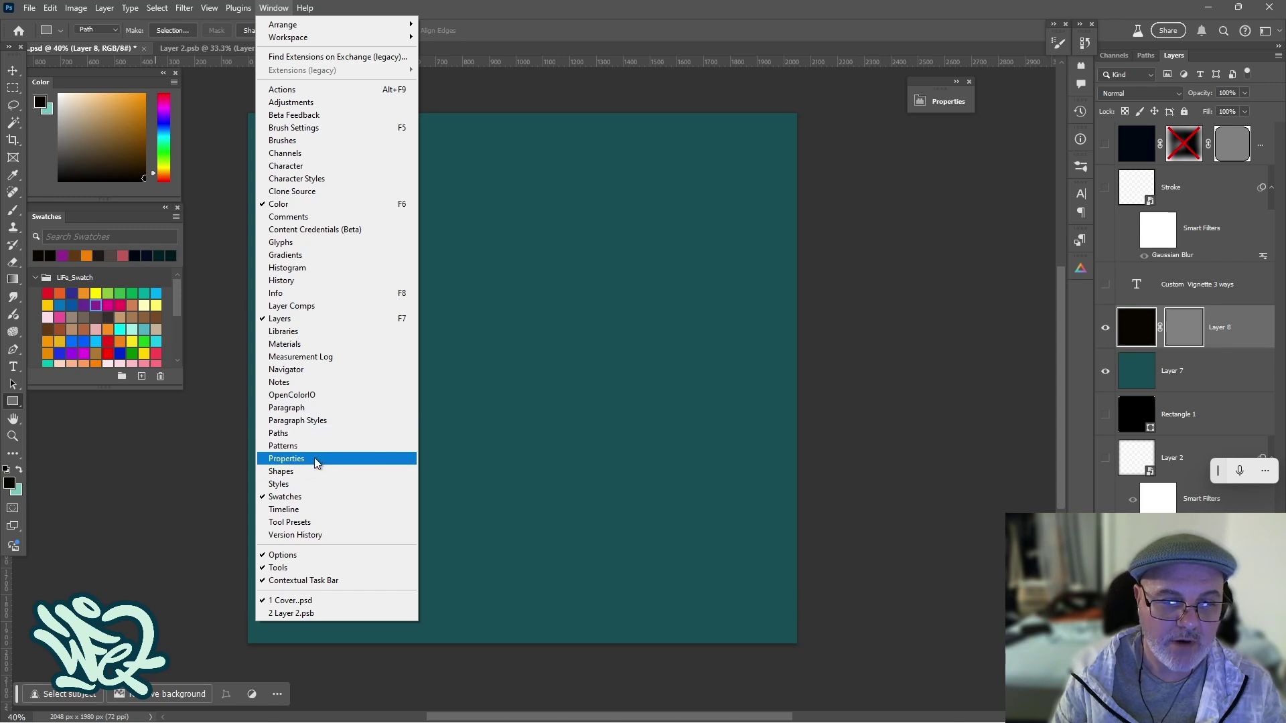
click(286, 459)
drag(811, 96, 931, 106)
click(1183, 337)
click(1183, 336)
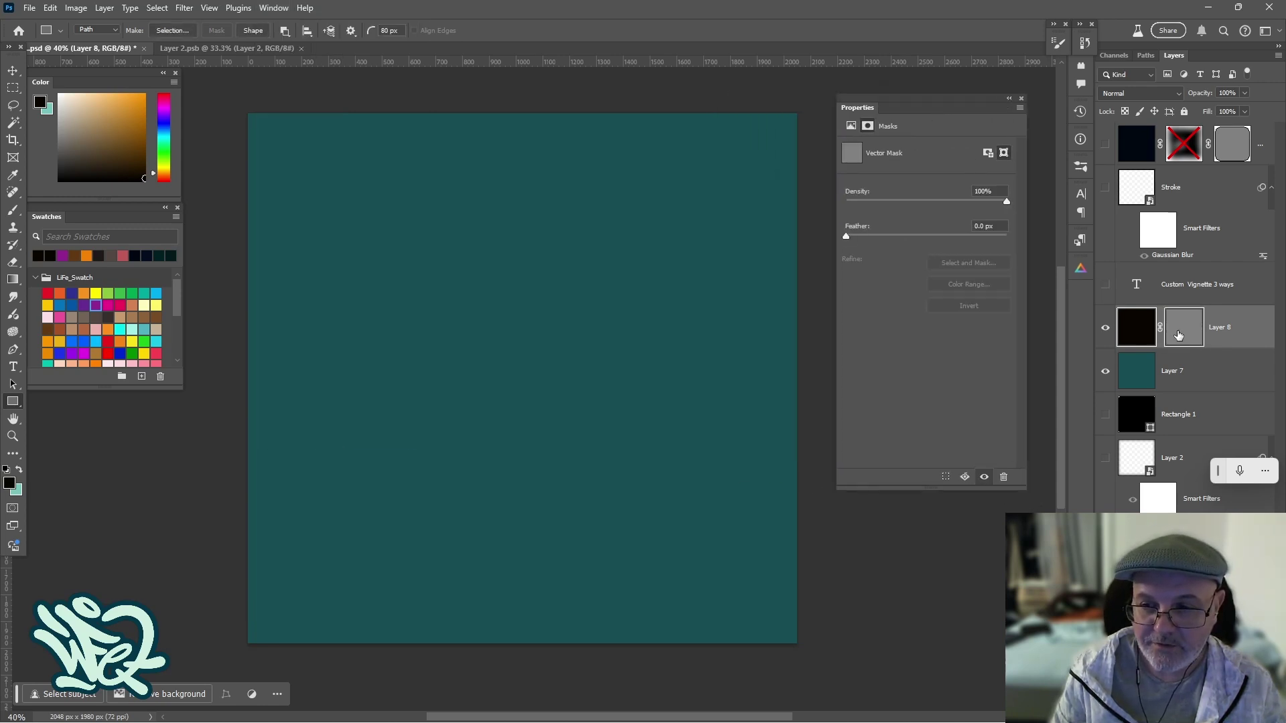
Step: Draw a rounded rectangle path in Layer 8's vector mask and inset its edges to about 1925 × 1860 px, leaving a dark border
right_click(13, 402)
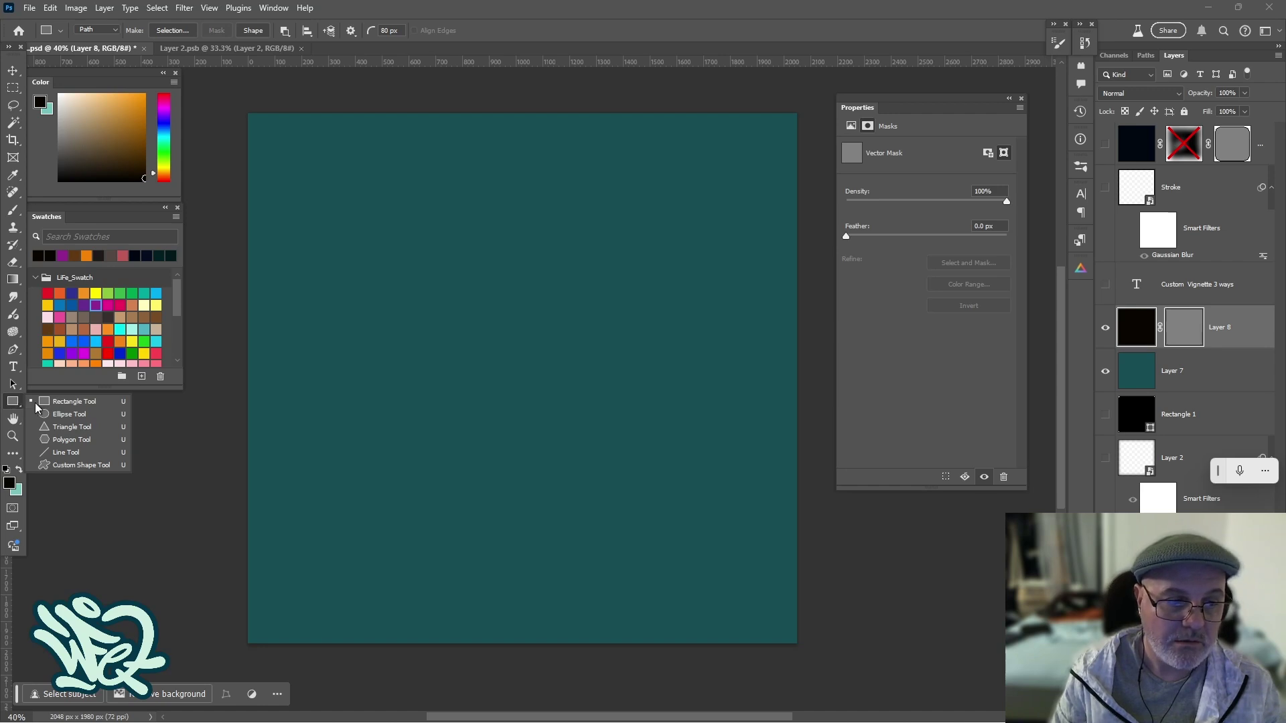
drag(253, 118, 789, 639)
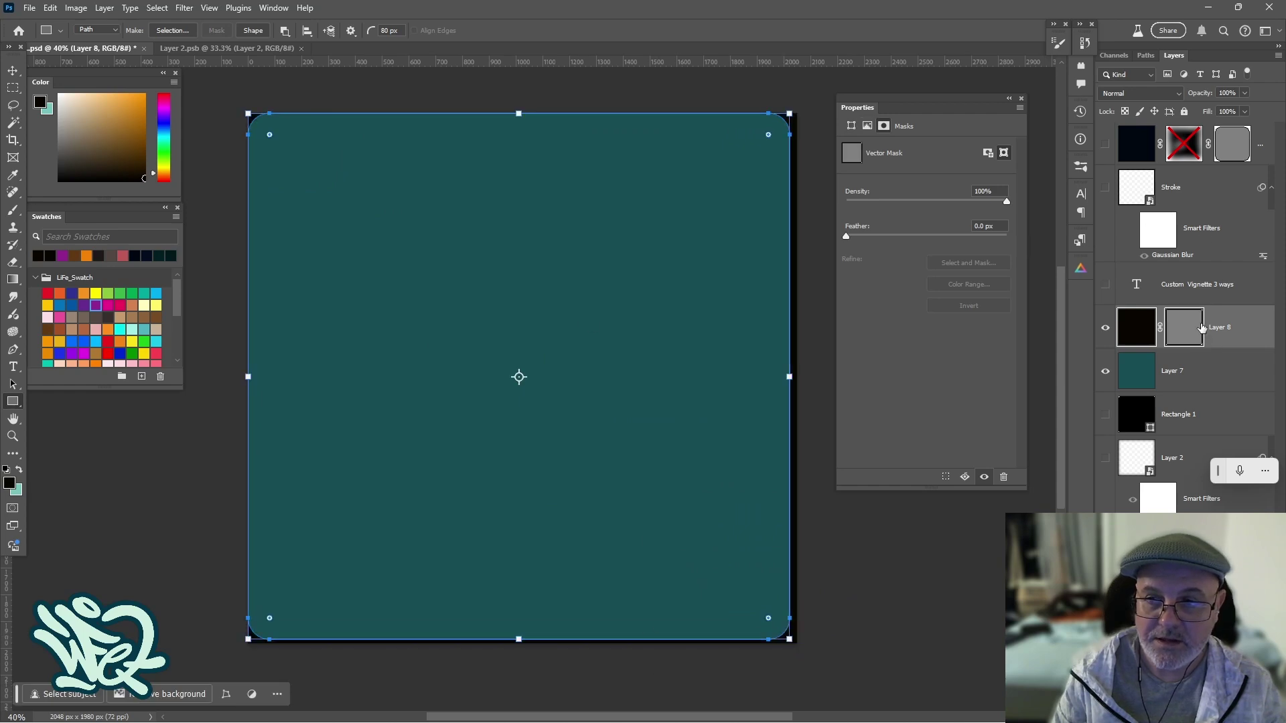
drag(243, 109, 261, 124)
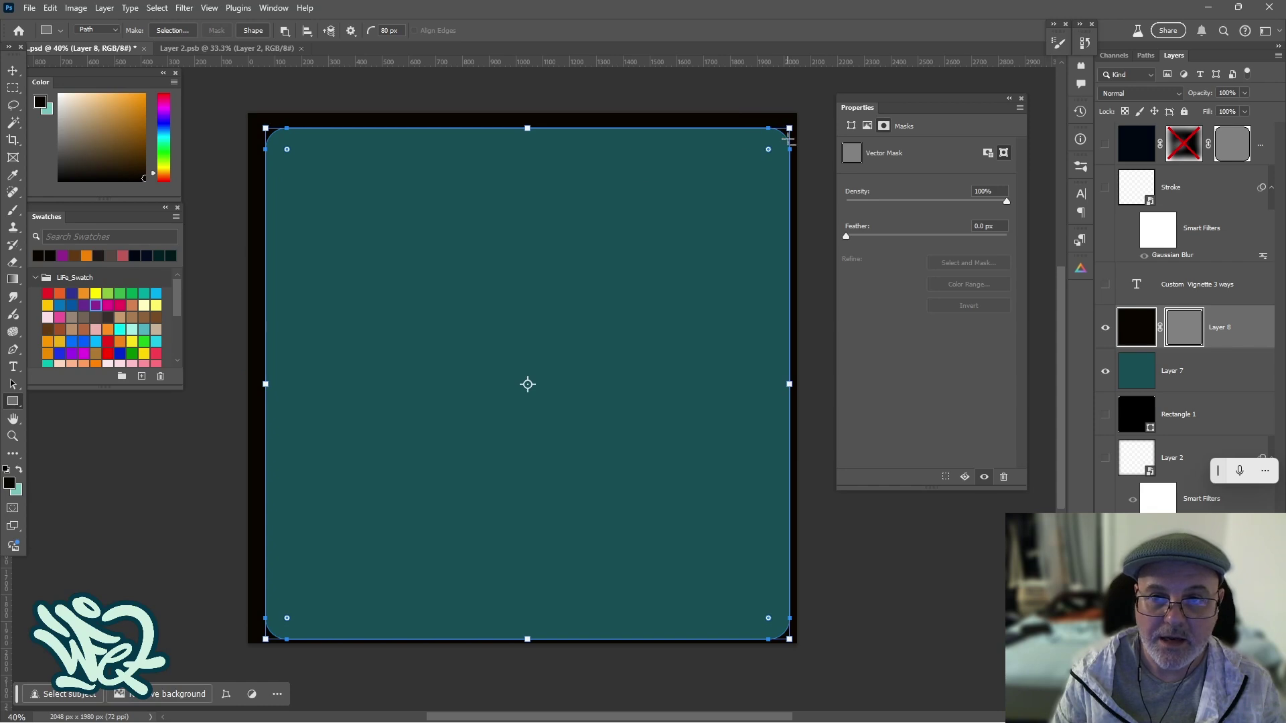
drag(790, 138, 774, 137)
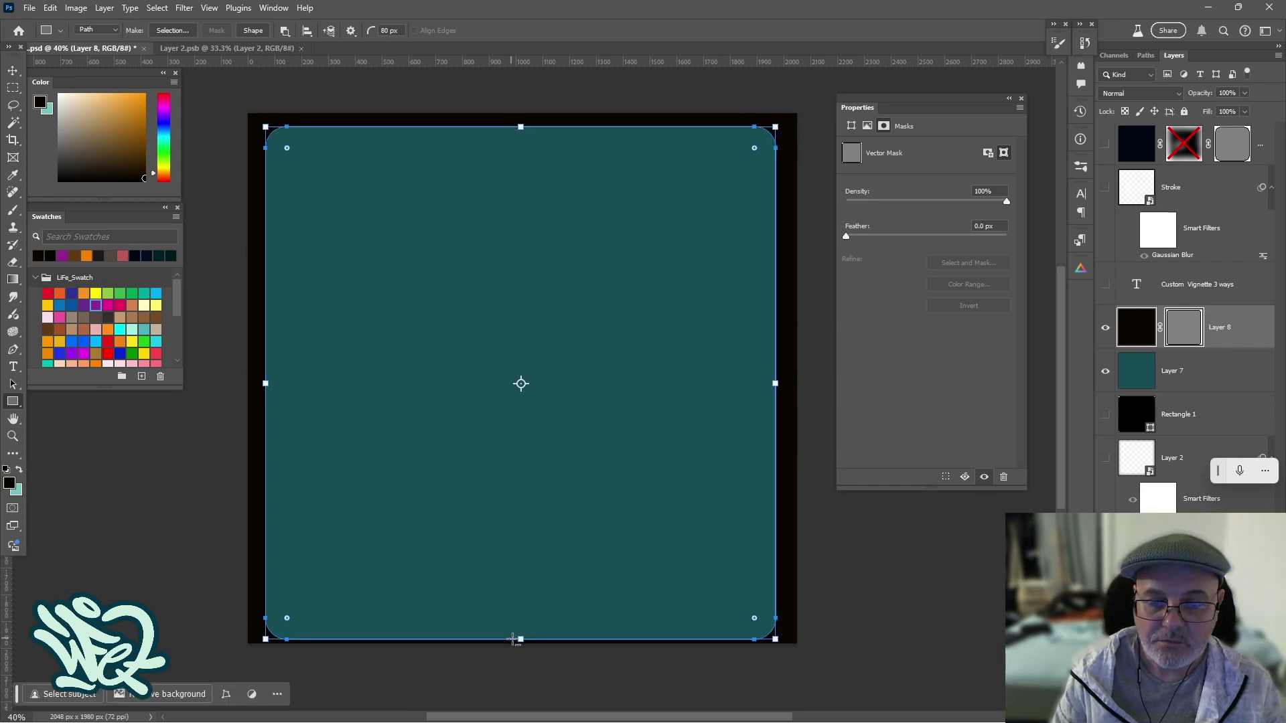
drag(511, 638, 513, 624)
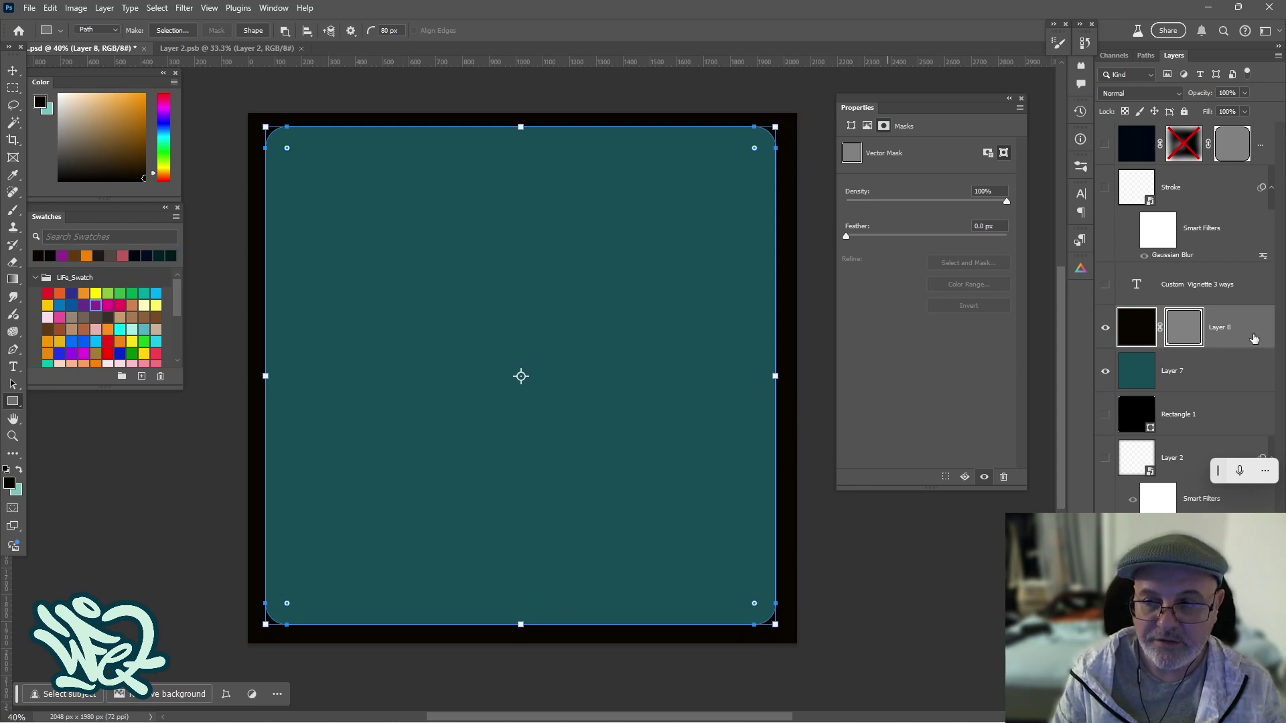
click(1152, 377)
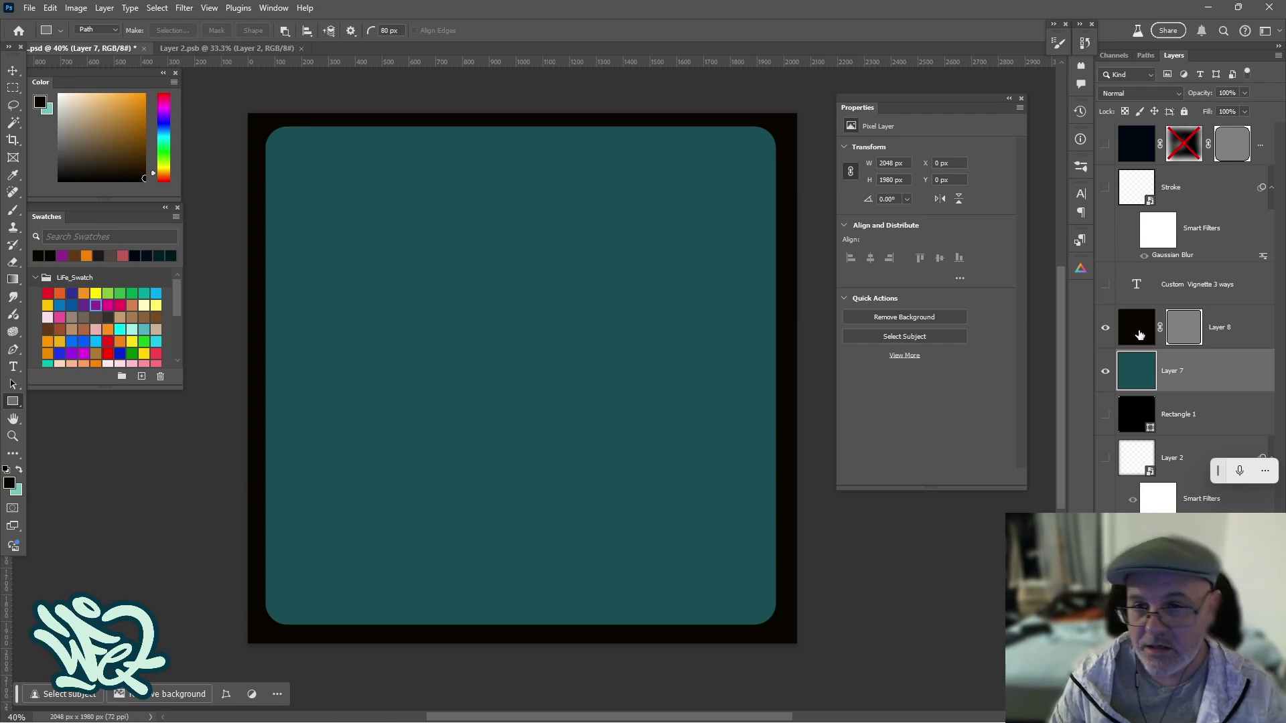
click(1196, 329)
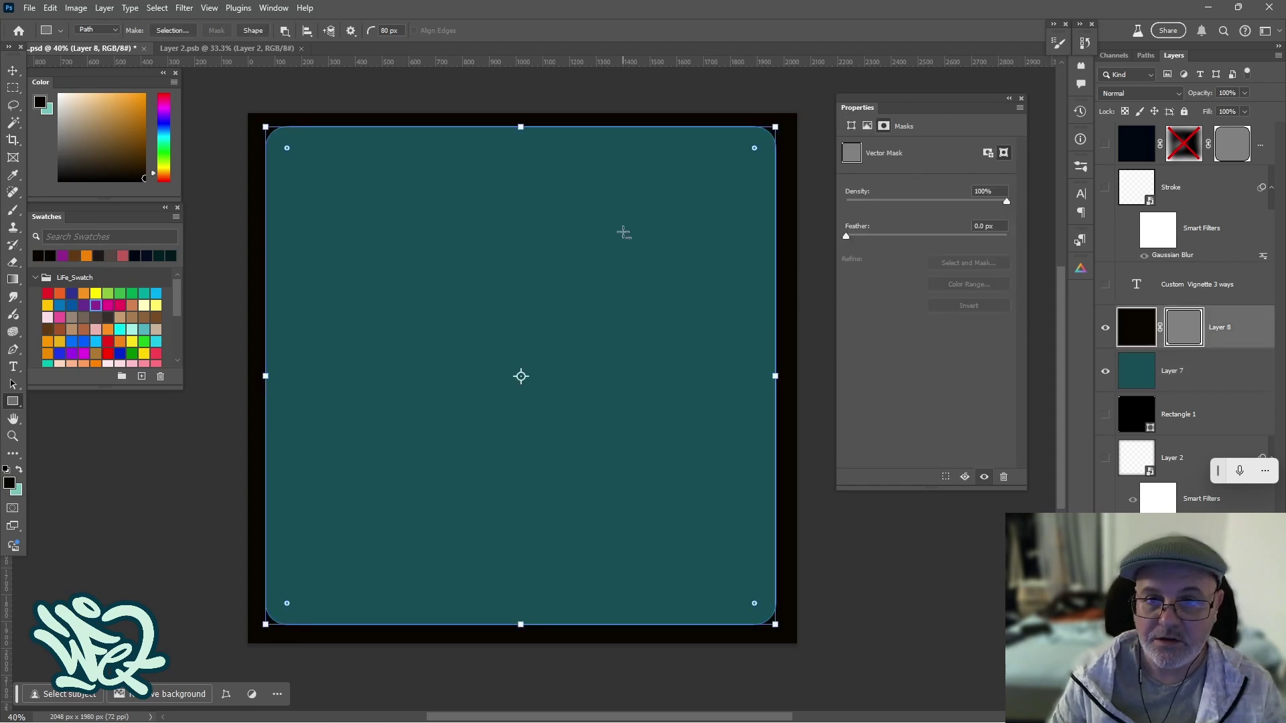
drag(771, 378, 781, 378)
key(Return)
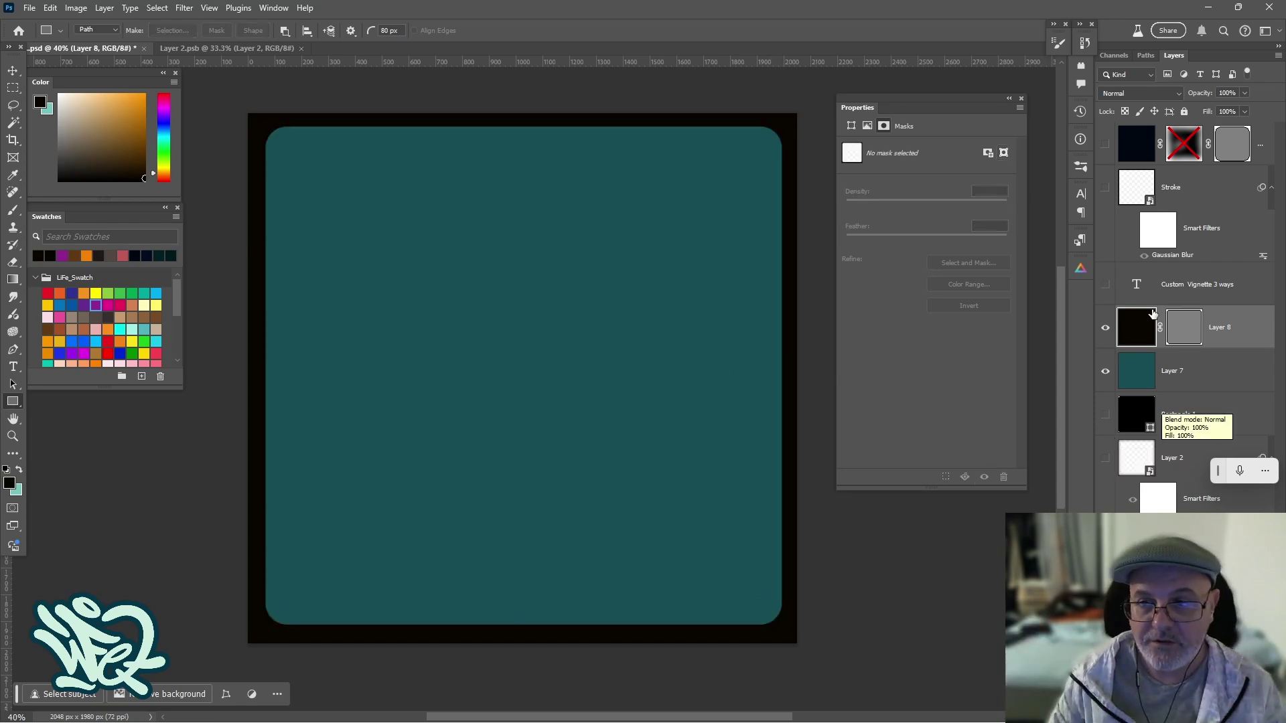
Step: Reselect the vector mask's rectangle path and round all four of its corners to a radius of about 292 px
click(1169, 336)
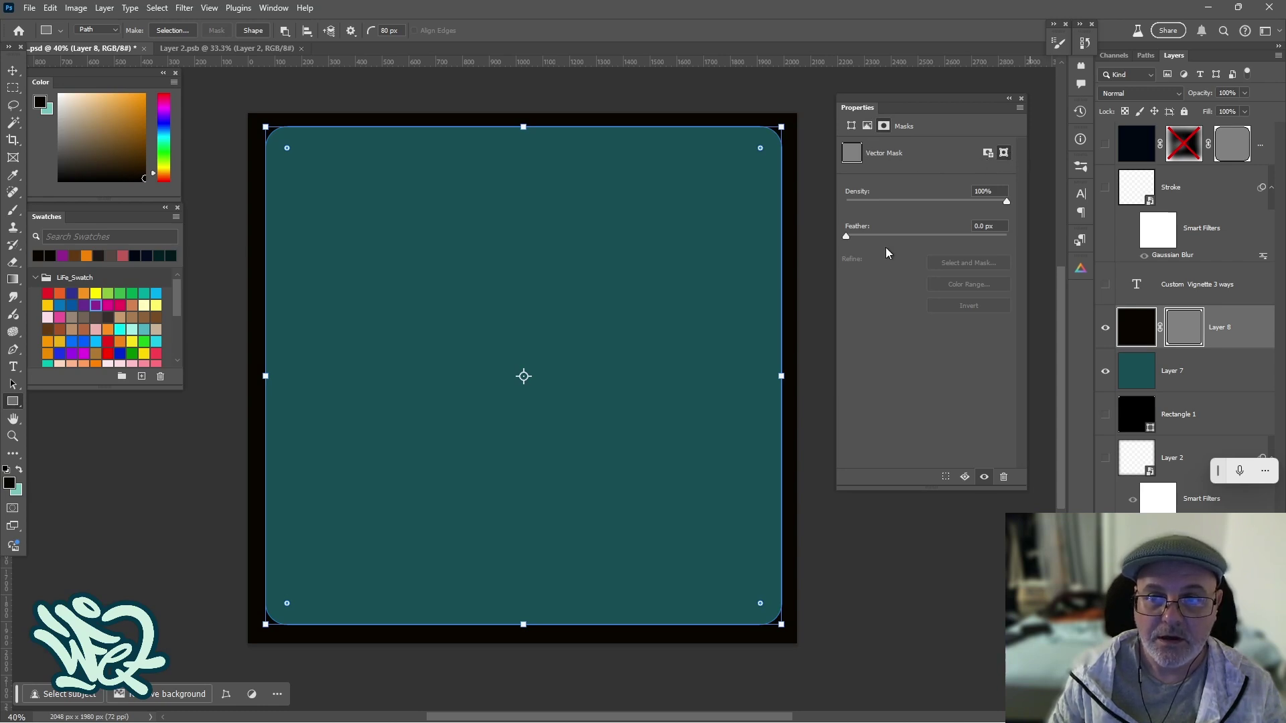
click(851, 126)
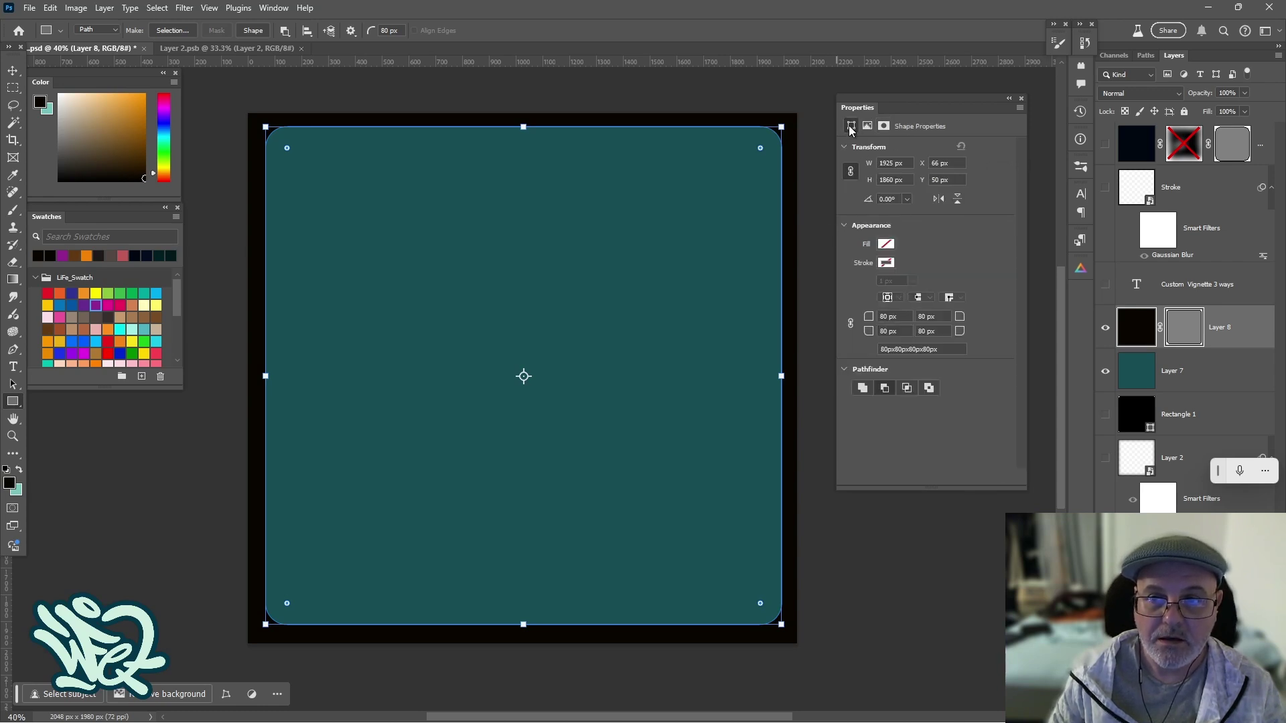
click(884, 127)
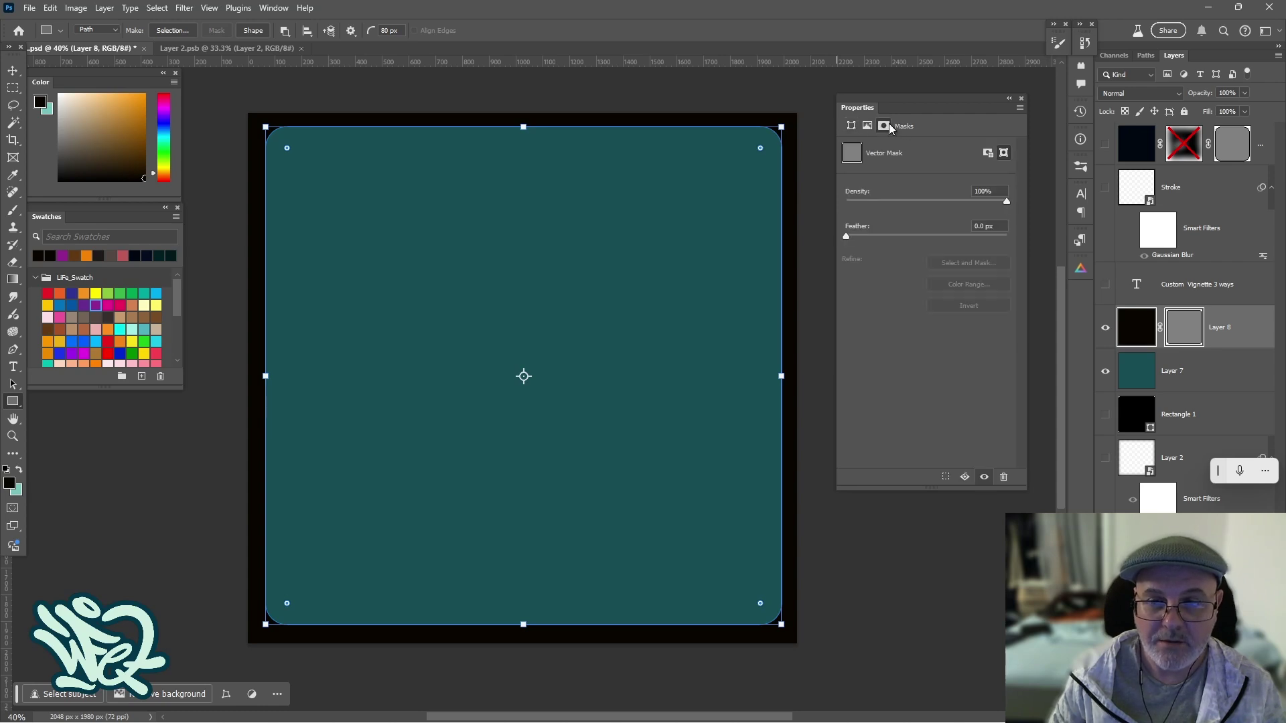
click(851, 126)
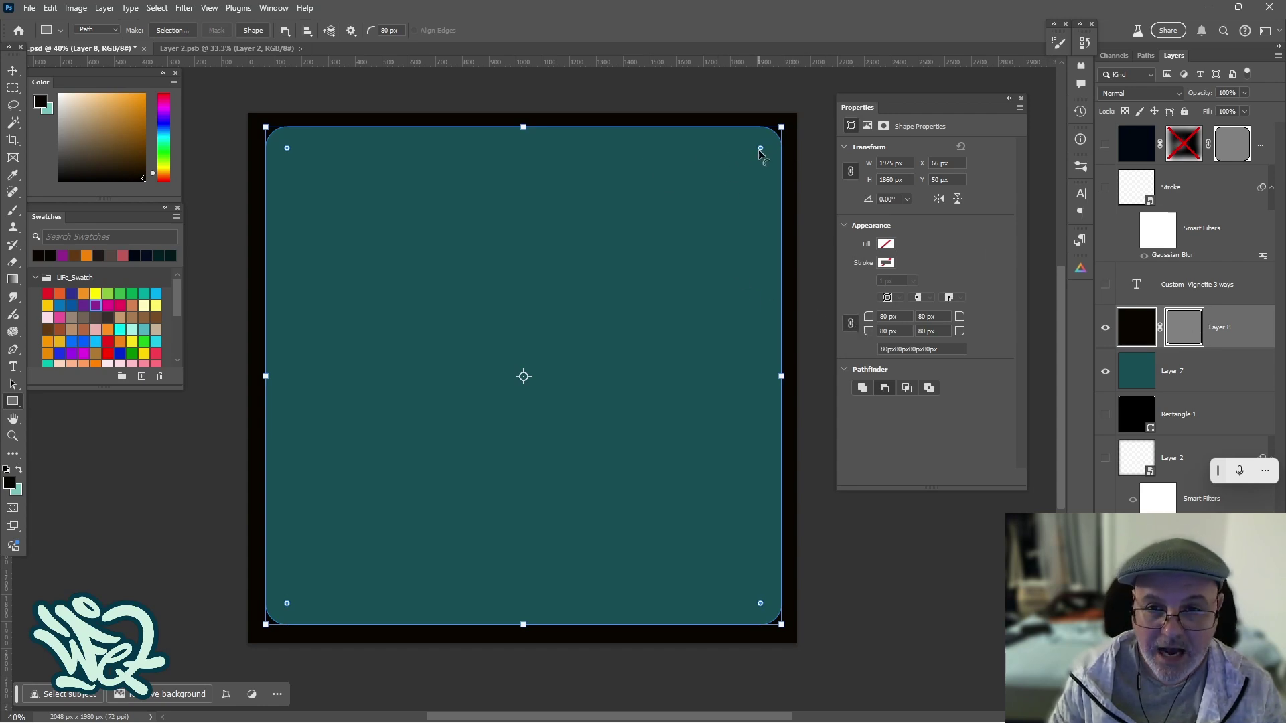
drag(760, 148, 718, 194)
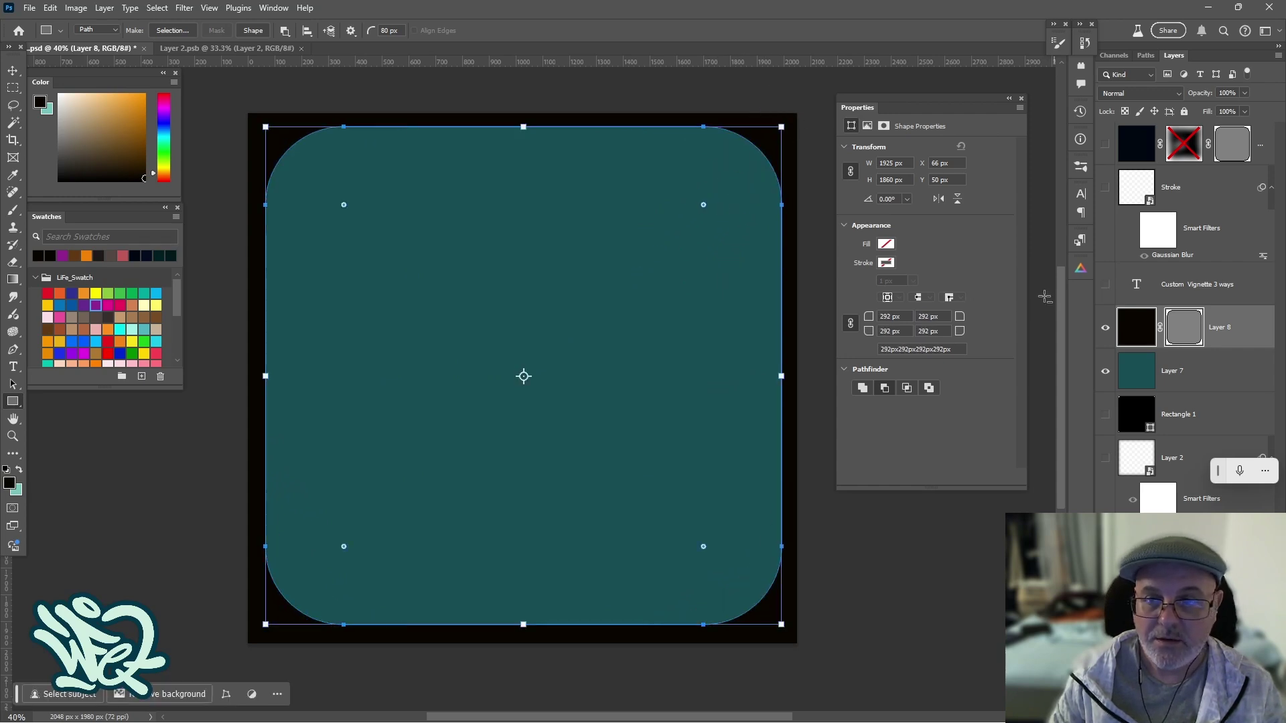
Step: Feather Layer 8's vector mask by about 124.1 px and hide the path outline
click(885, 126)
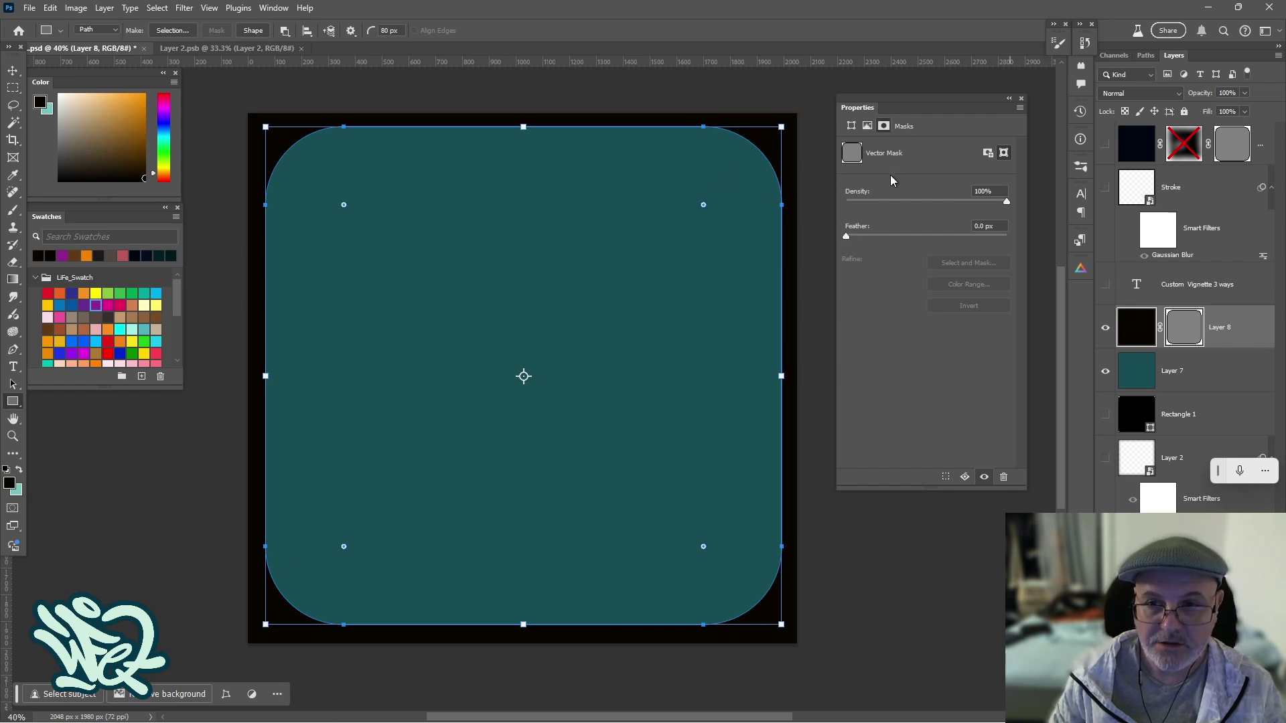
drag(861, 236, 950, 229)
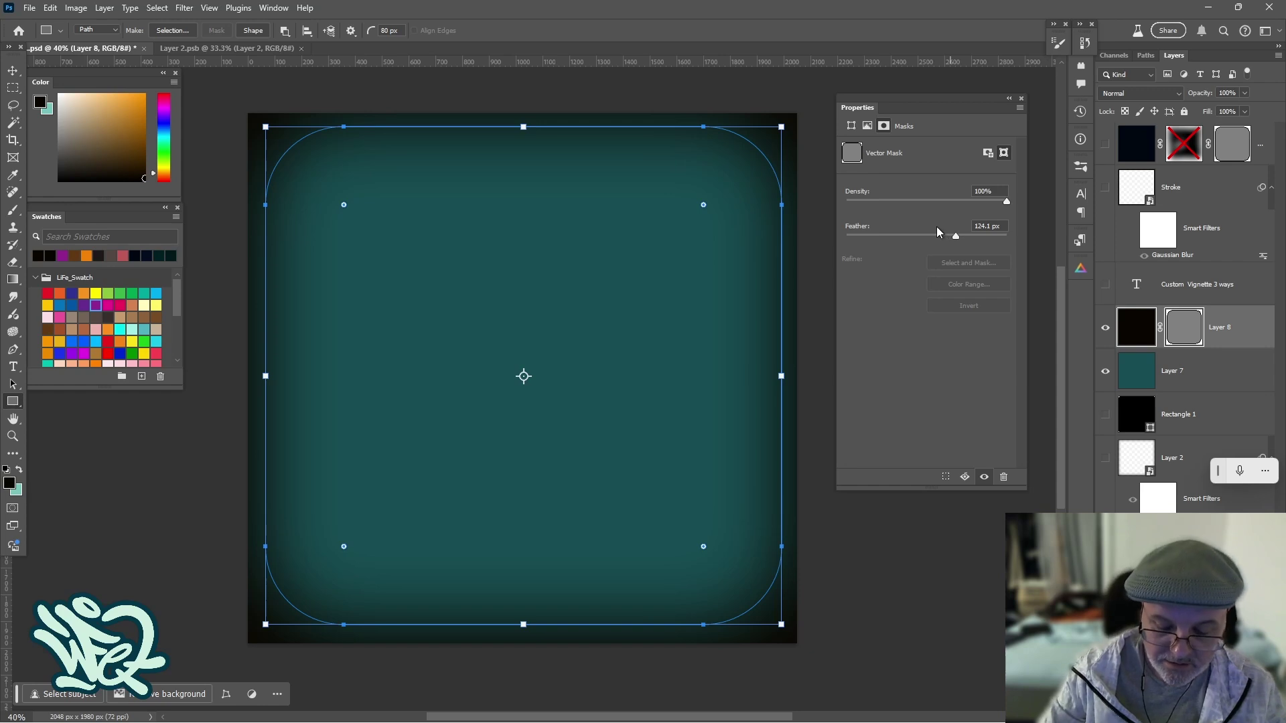
key(Return)
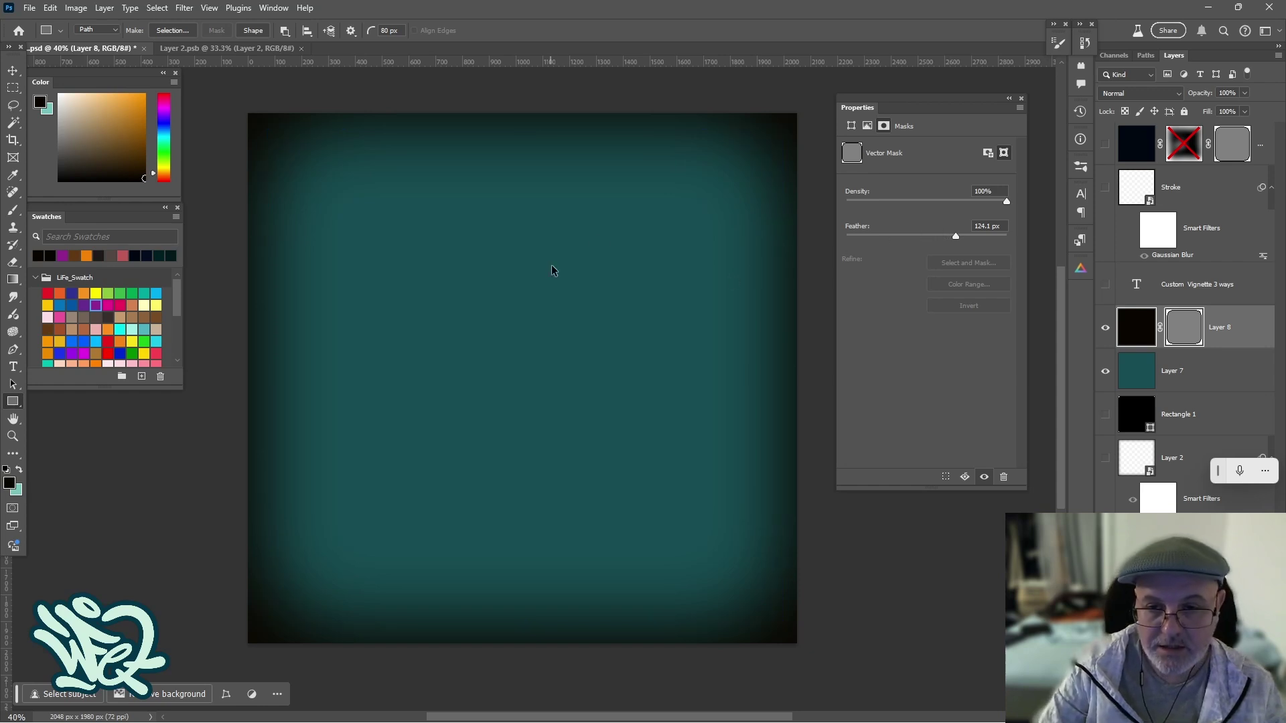
Step: Toggle the Extras display to compare the vignette with and without the mask's path outline
click(105, 8)
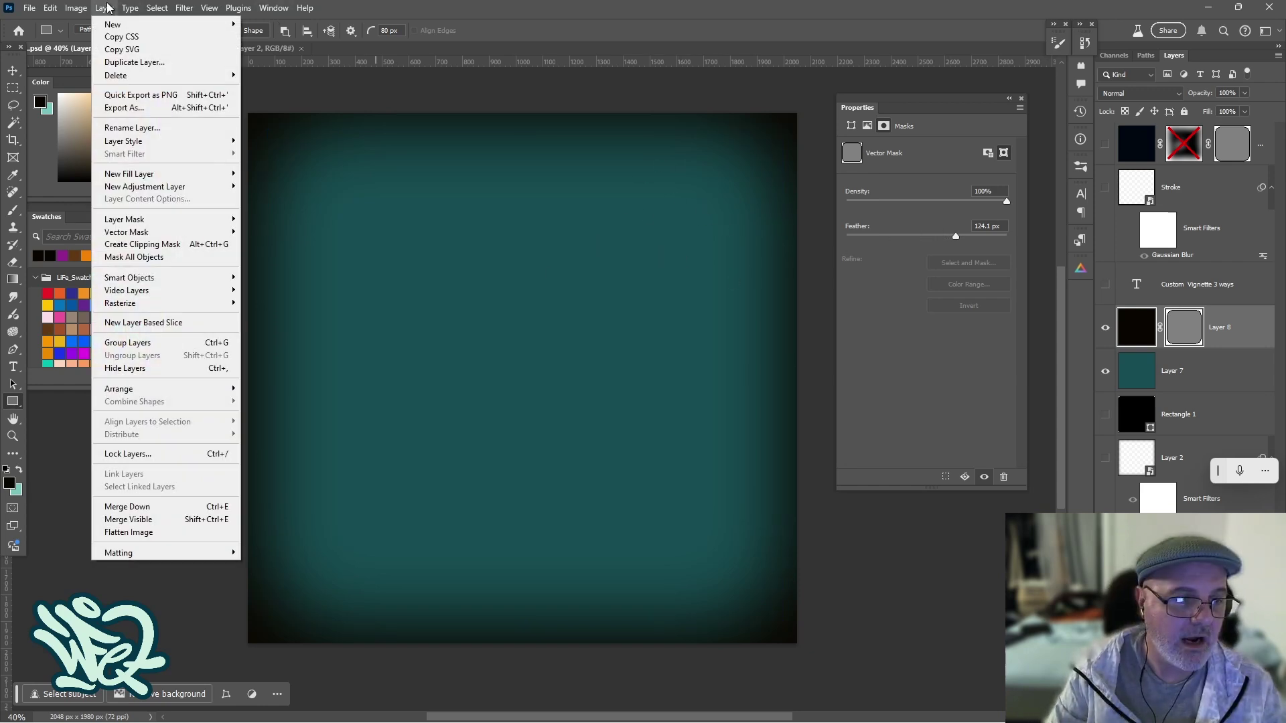
mouse_move(209, 8)
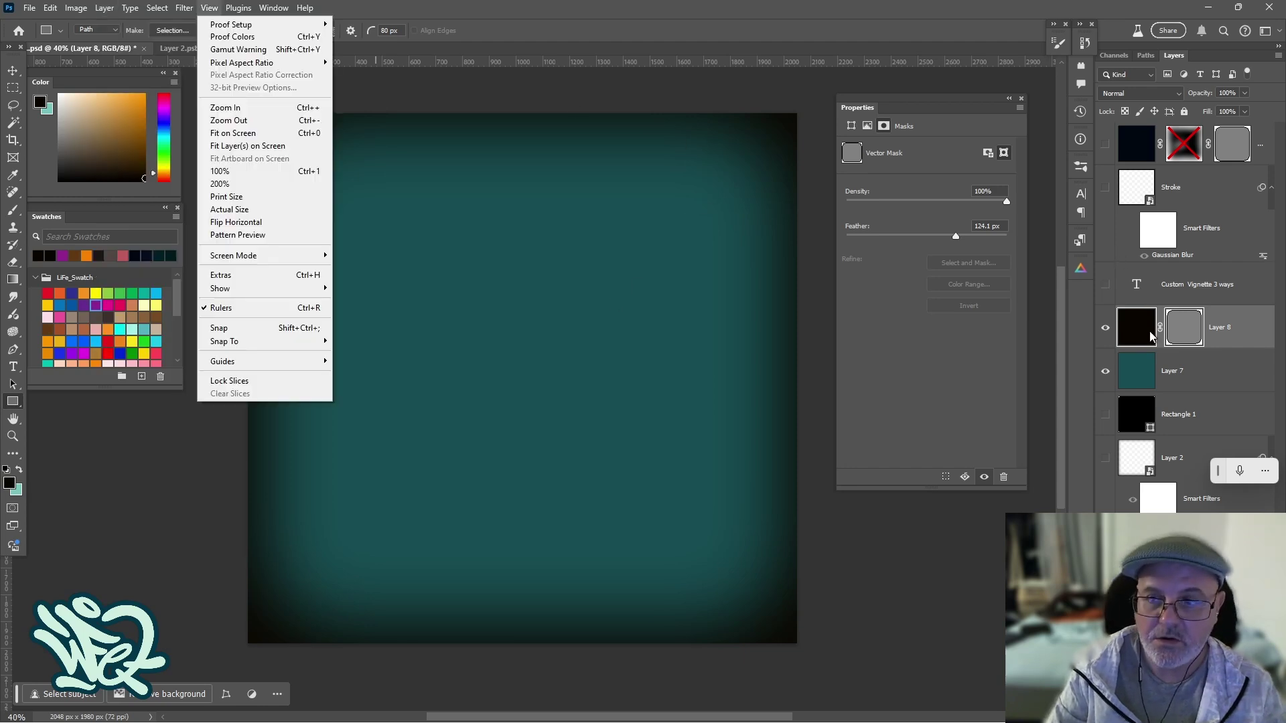
click(1184, 336)
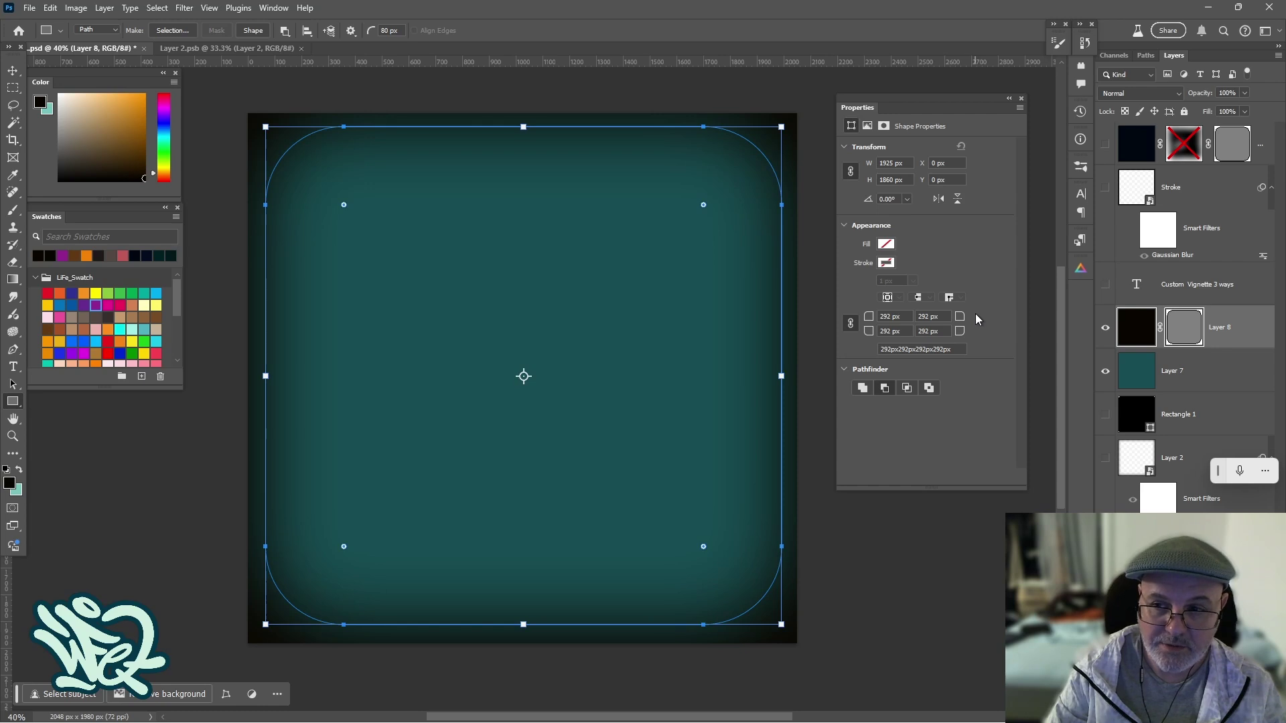
click(209, 8)
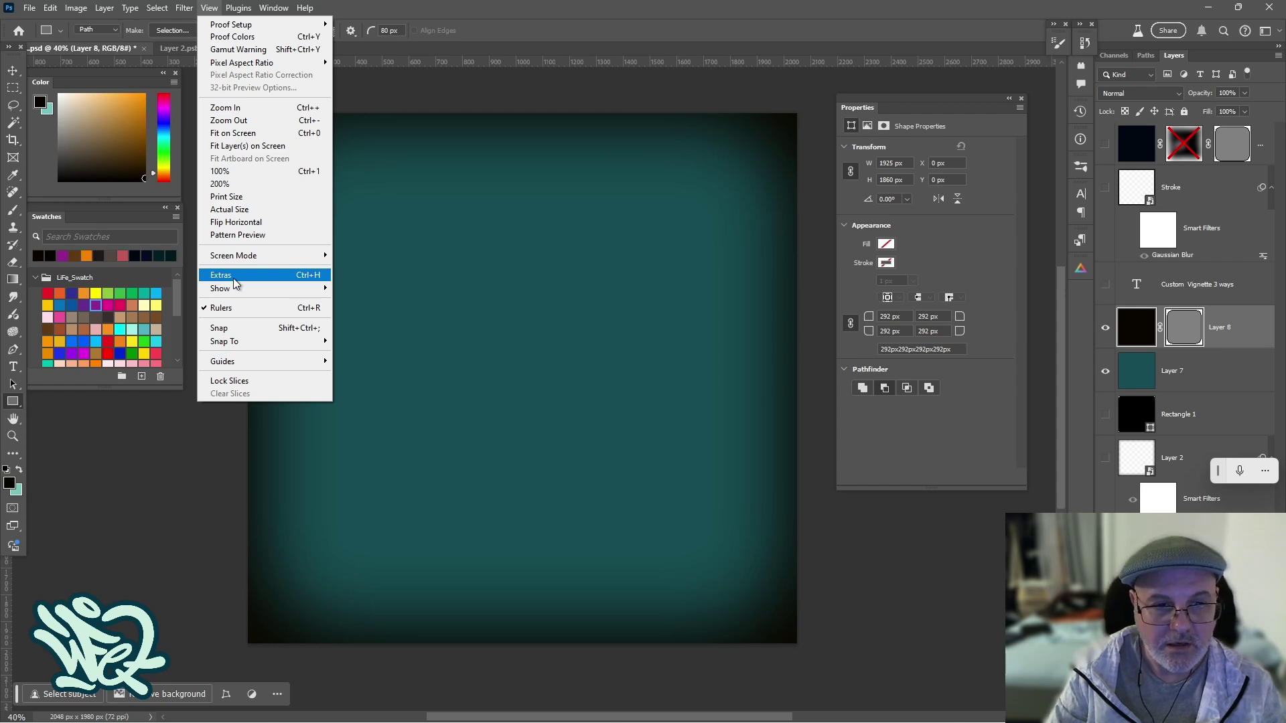
click(207, 574)
key(ctrl+h)
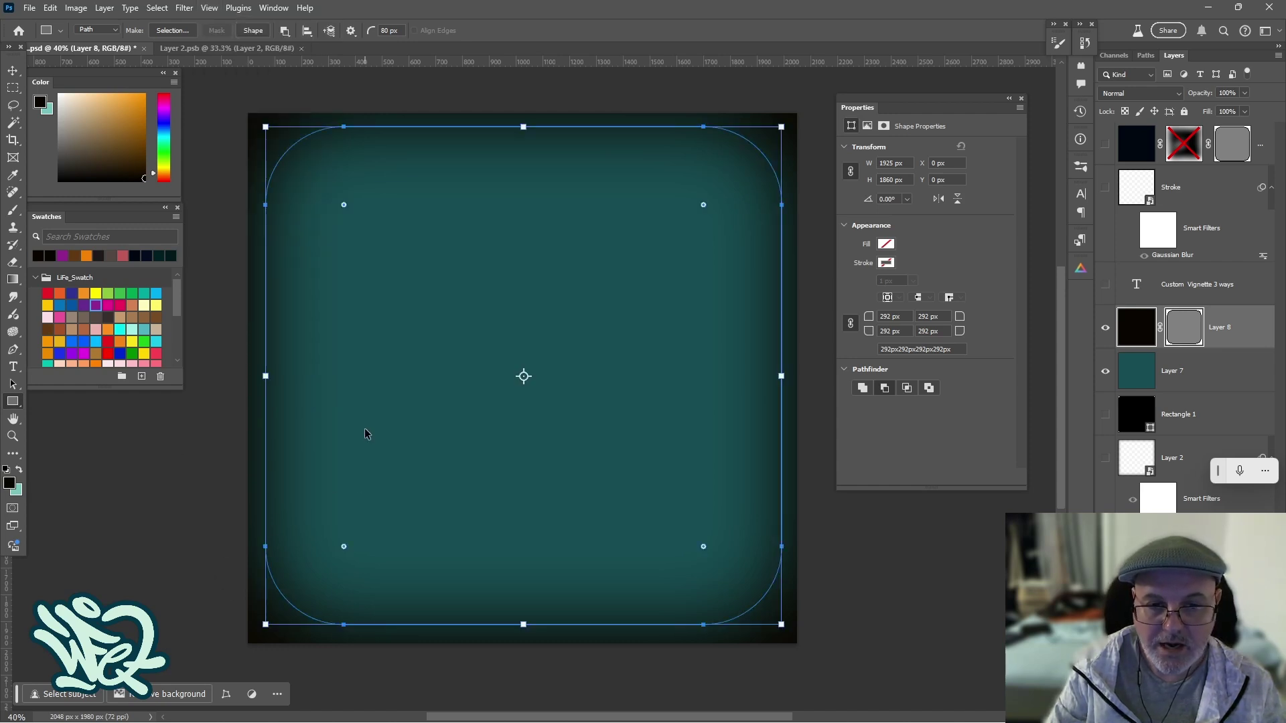
key(ctrl+h)
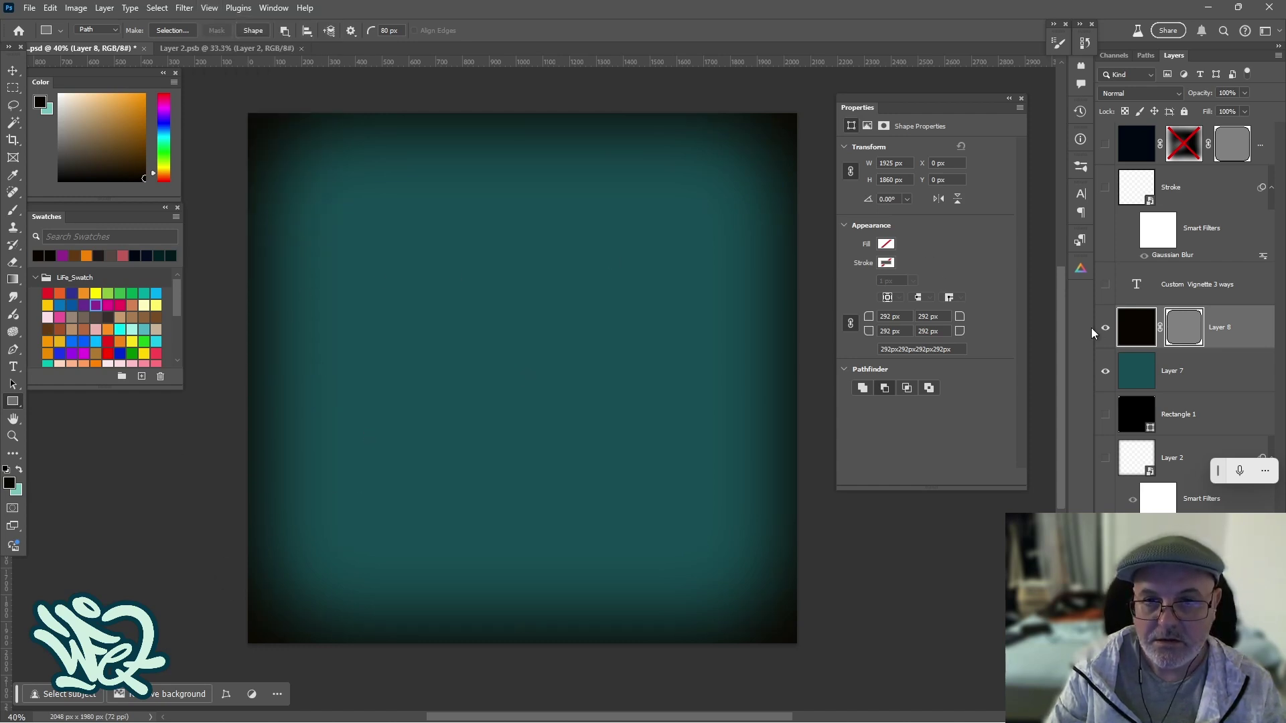
Step: Reselect Layer 8's vector mask and set its feather to about 158.8 px
click(884, 126)
click(1189, 341)
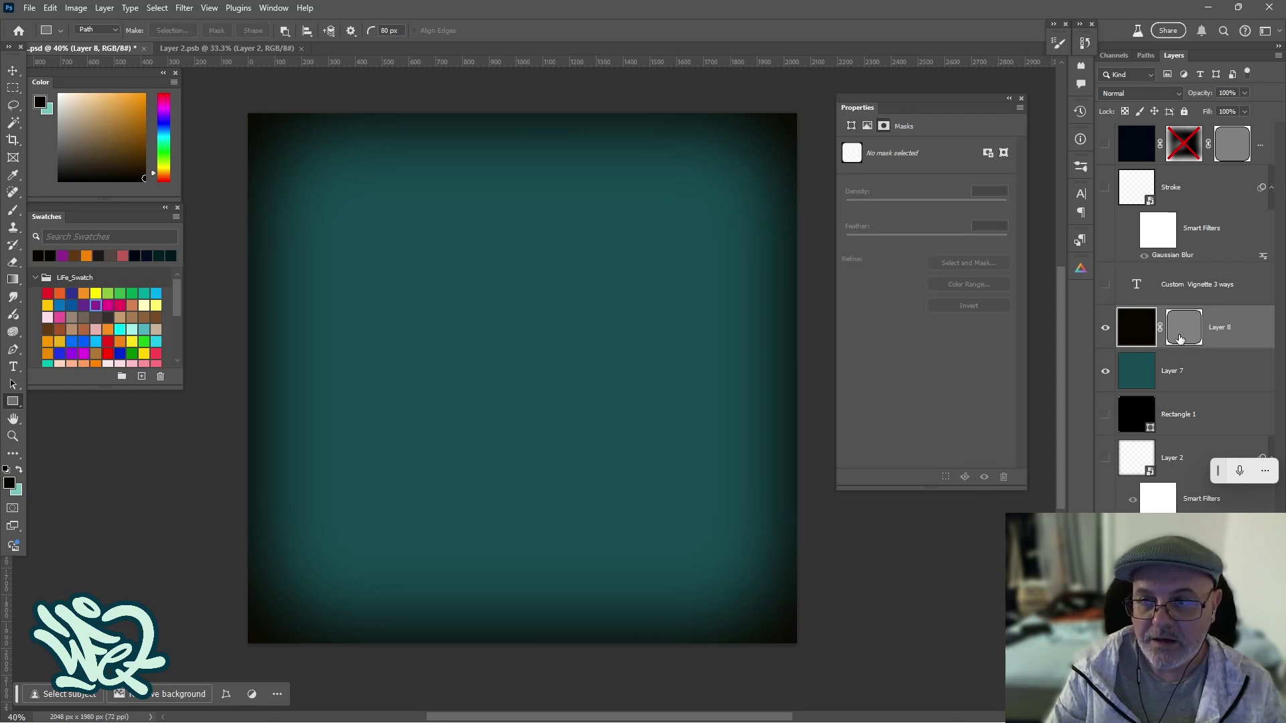
click(1178, 340)
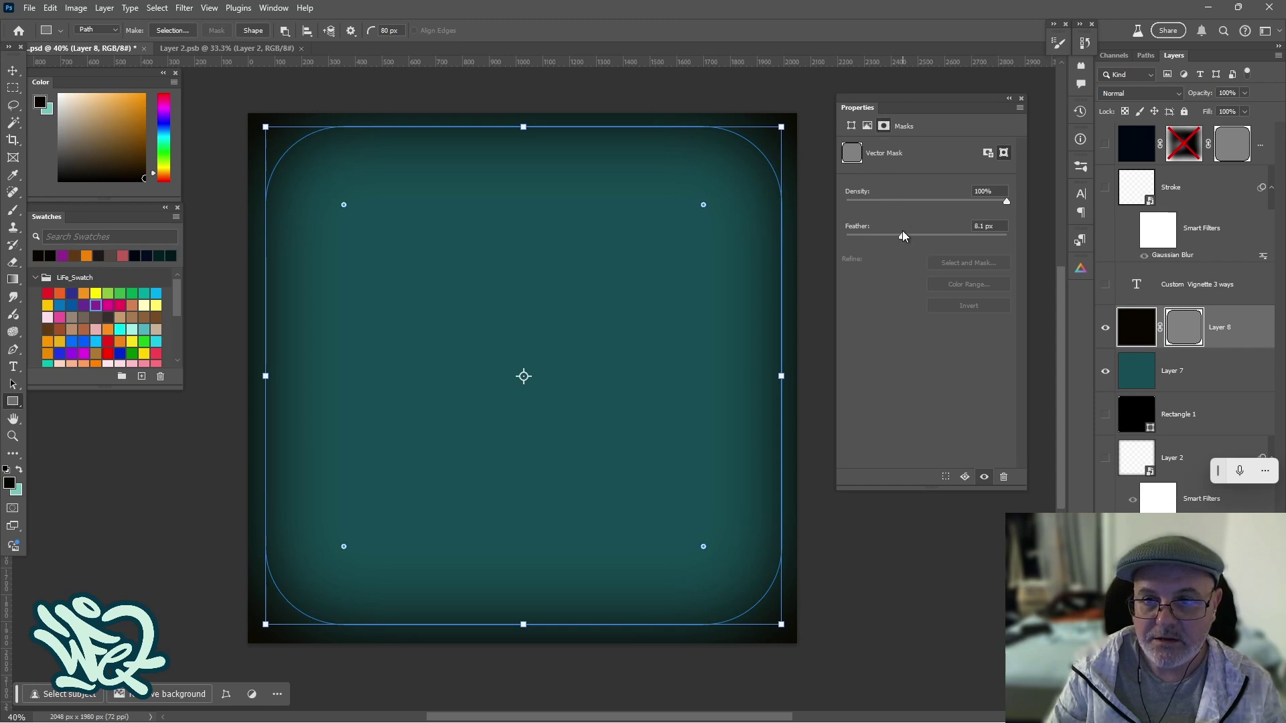
drag(862, 238, 965, 235)
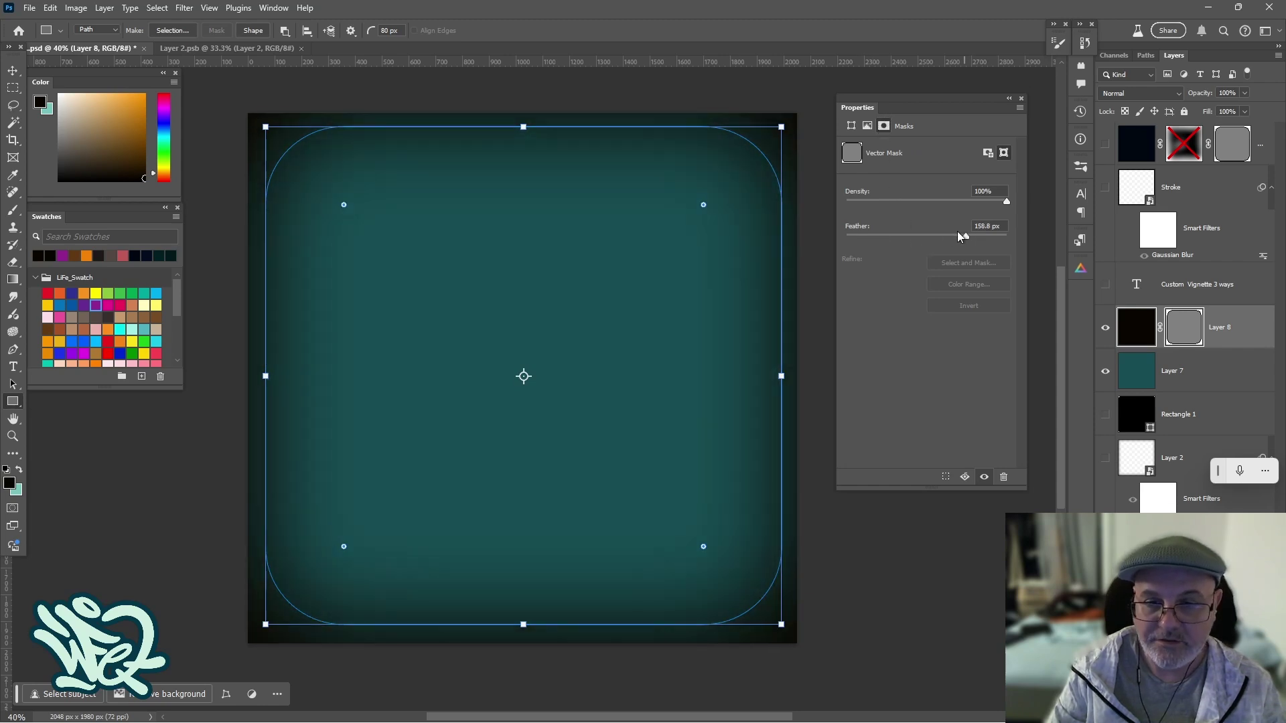
Step: Hide the teal Layer 7 to preview Layer 8's vignette over the painted artwork
click(934, 235)
click(1105, 372)
click(1125, 333)
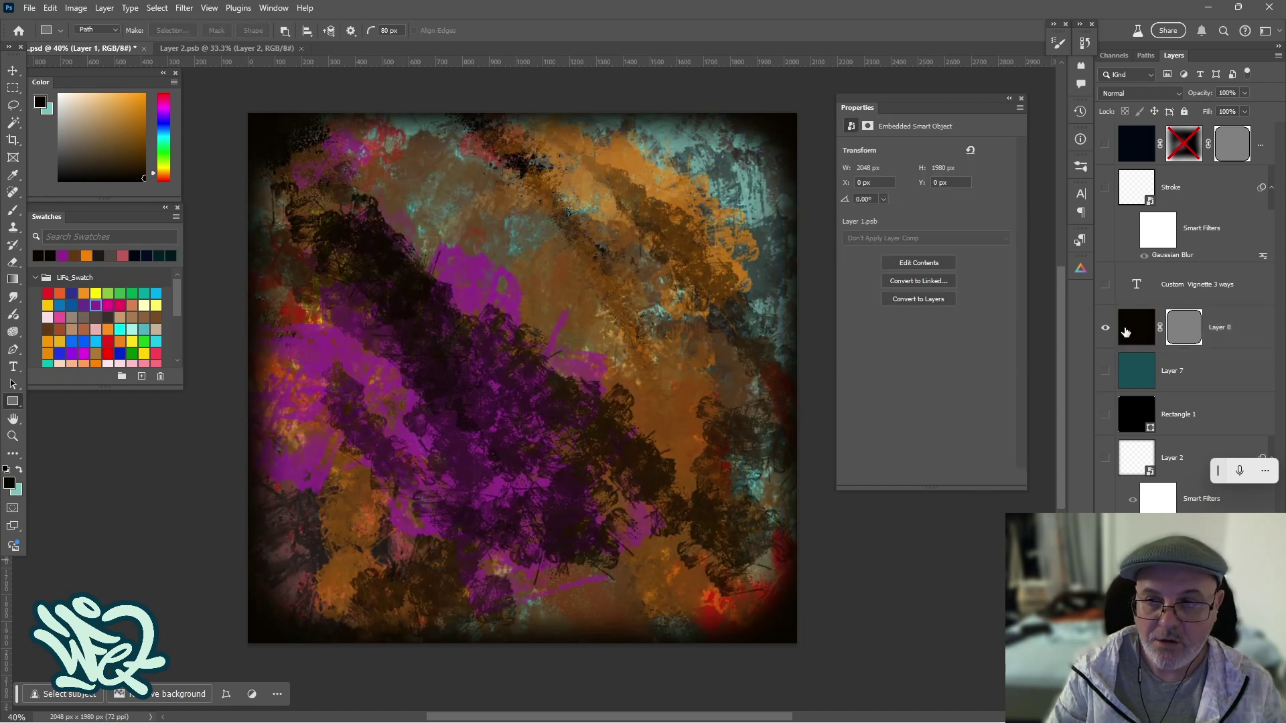
Step: Vary the feather of Layer 8's vector mask over the artwork, trying about 7.8 px and settling on 131.0 px
click(1174, 333)
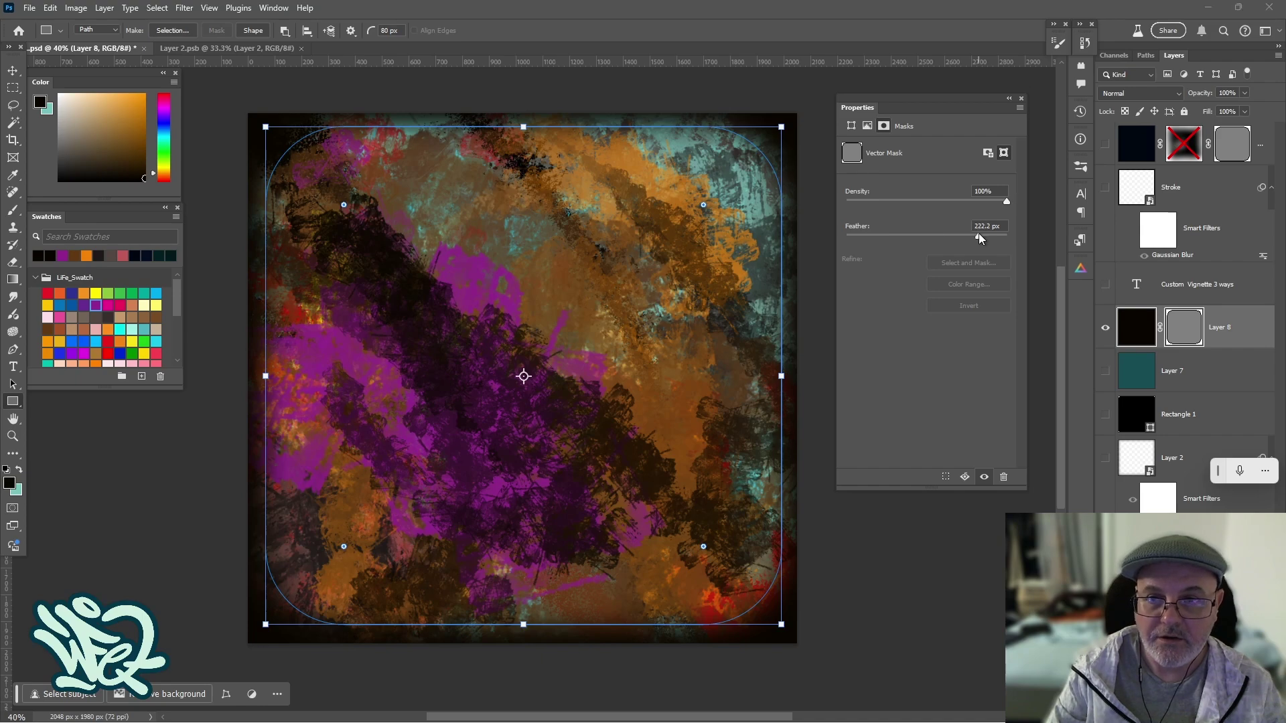
drag(933, 238, 897, 241)
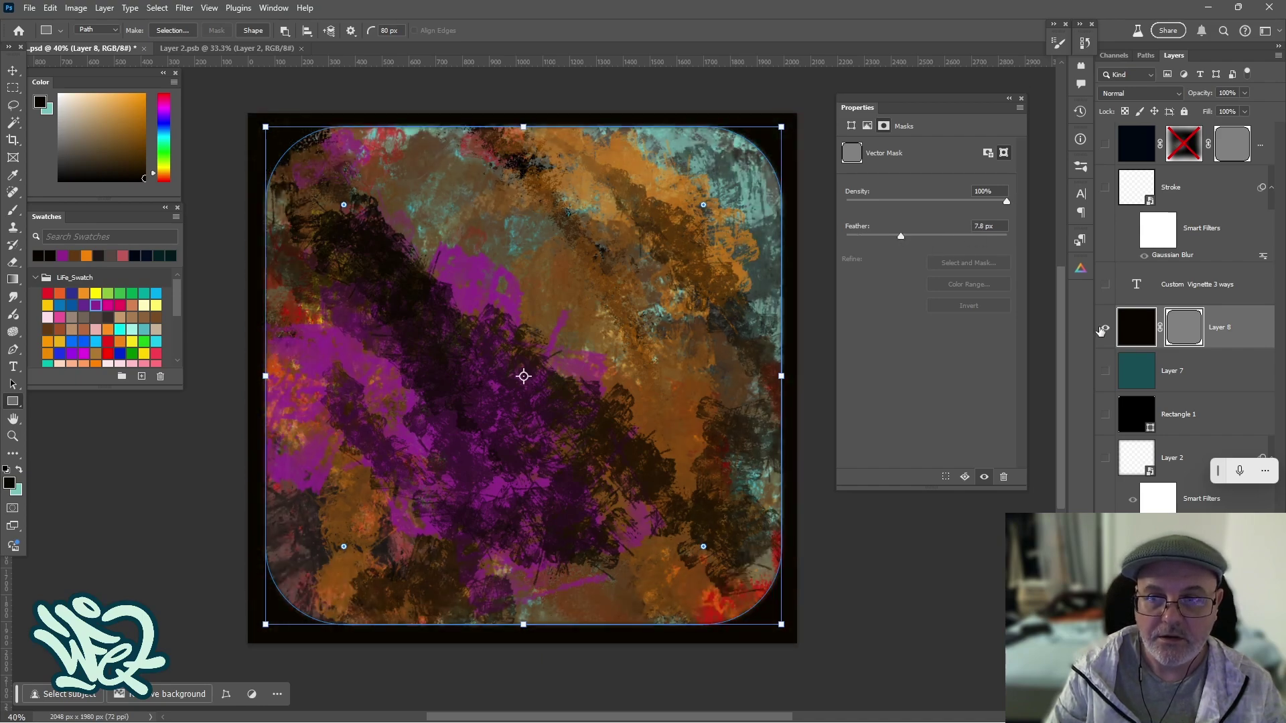
click(1126, 331)
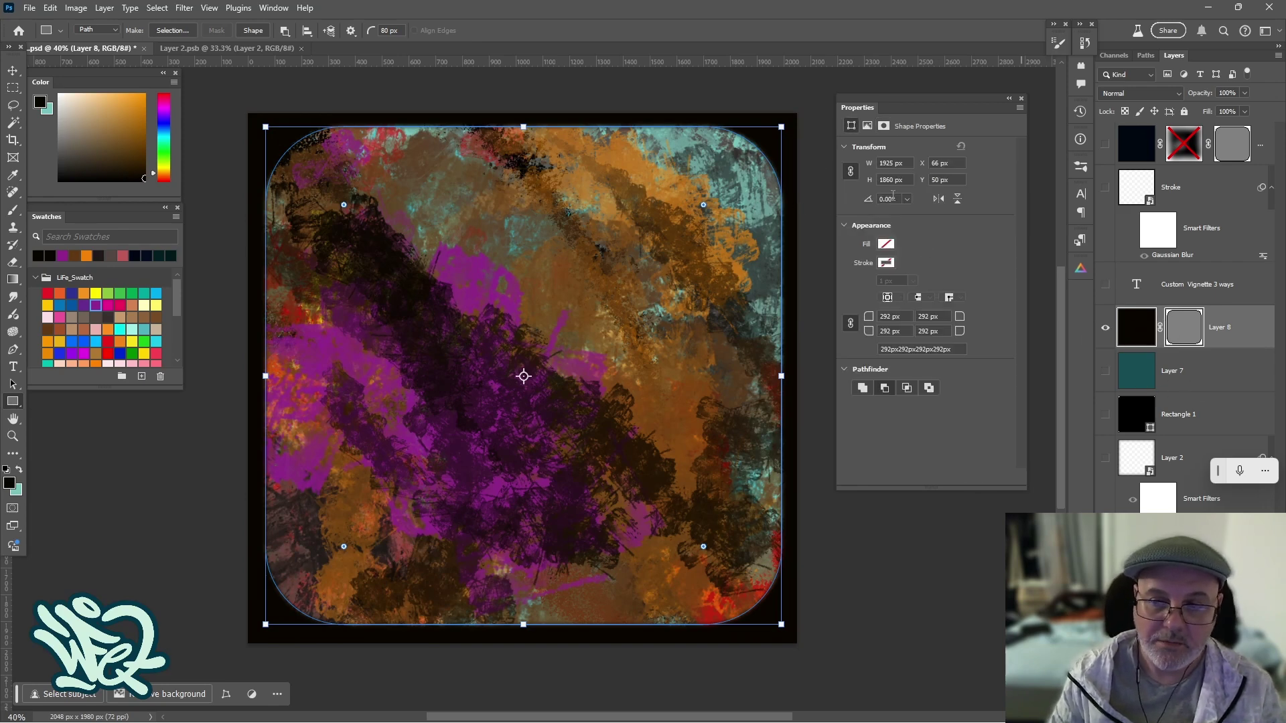
click(1180, 332)
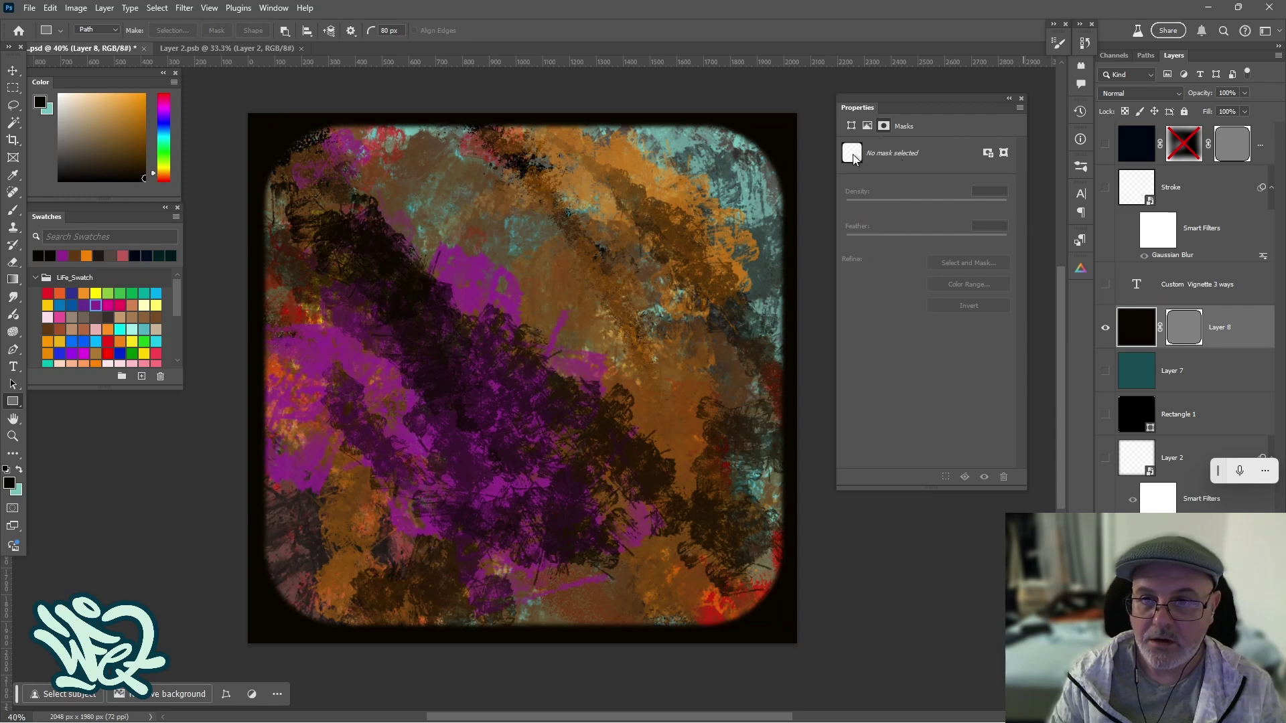
click(1177, 335)
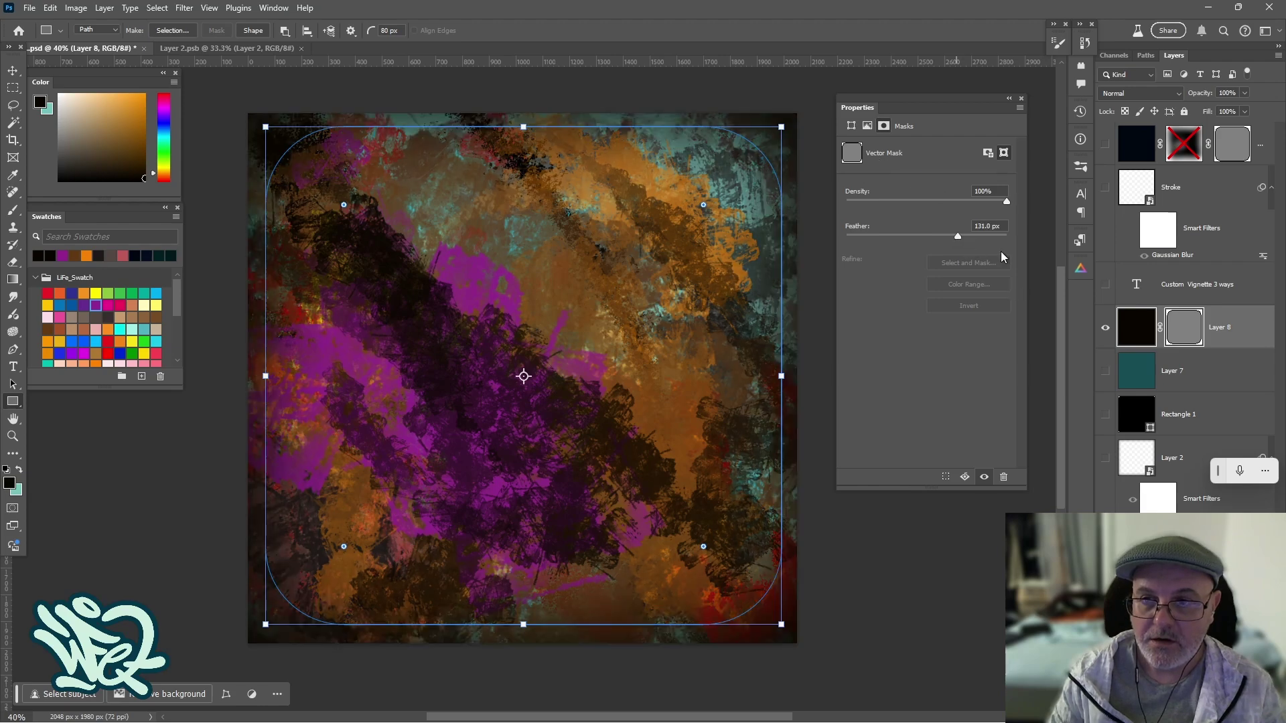
Step: Pick a dark purple foreground colour, fill Layer 8 with it and hide the mask's path outline
click(1130, 335)
click(1153, 382)
click(1183, 329)
click(1194, 340)
click(1133, 329)
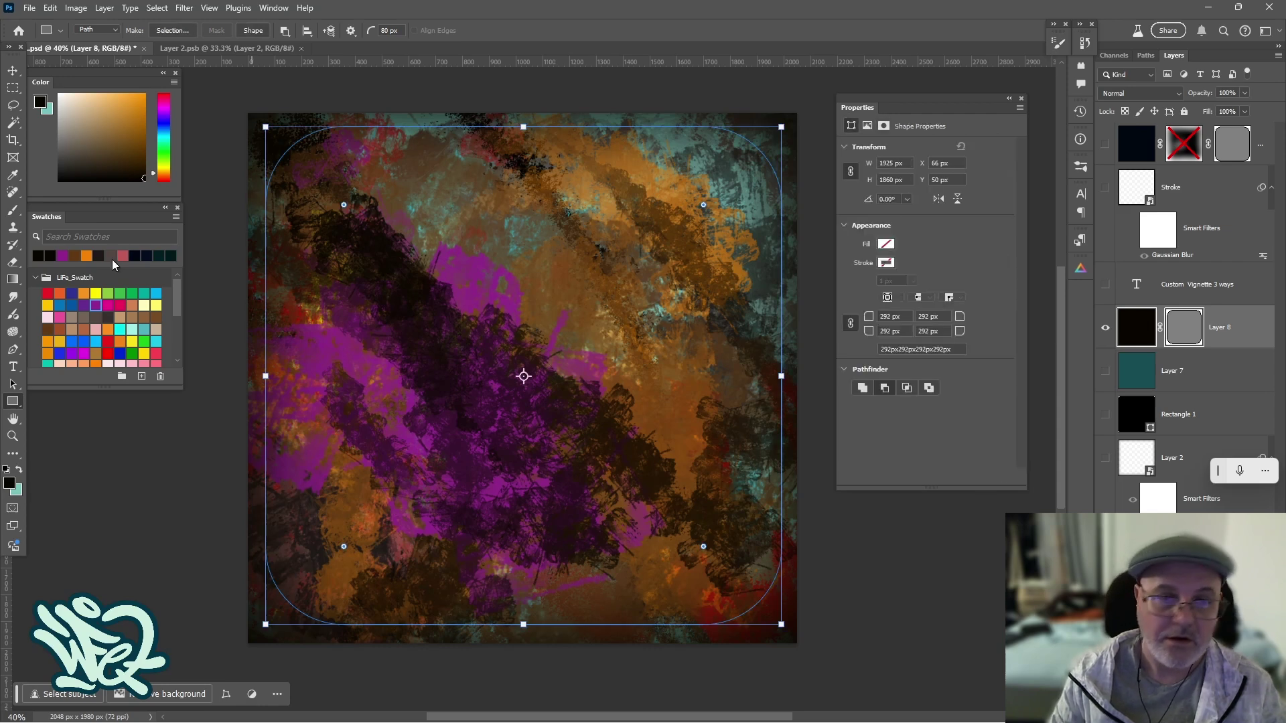
click(162, 134)
click(163, 114)
click(144, 132)
key(alt+BackSpace)
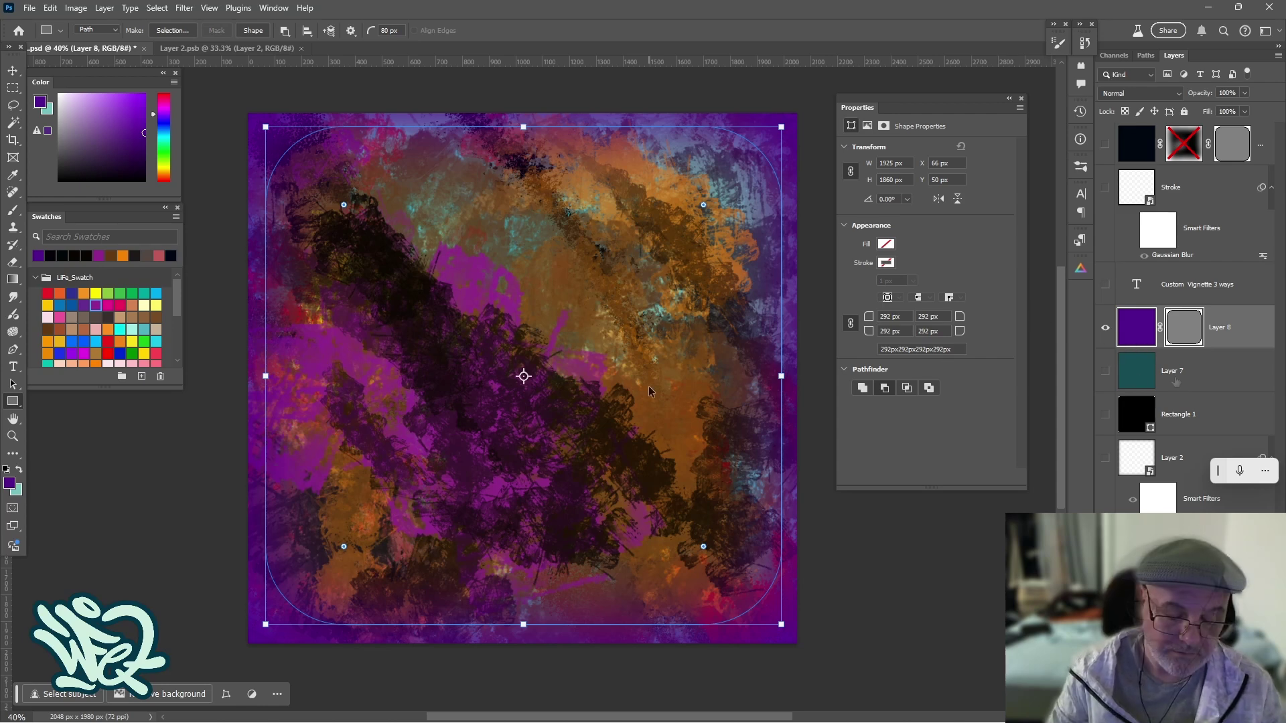
key(ctrl+h)
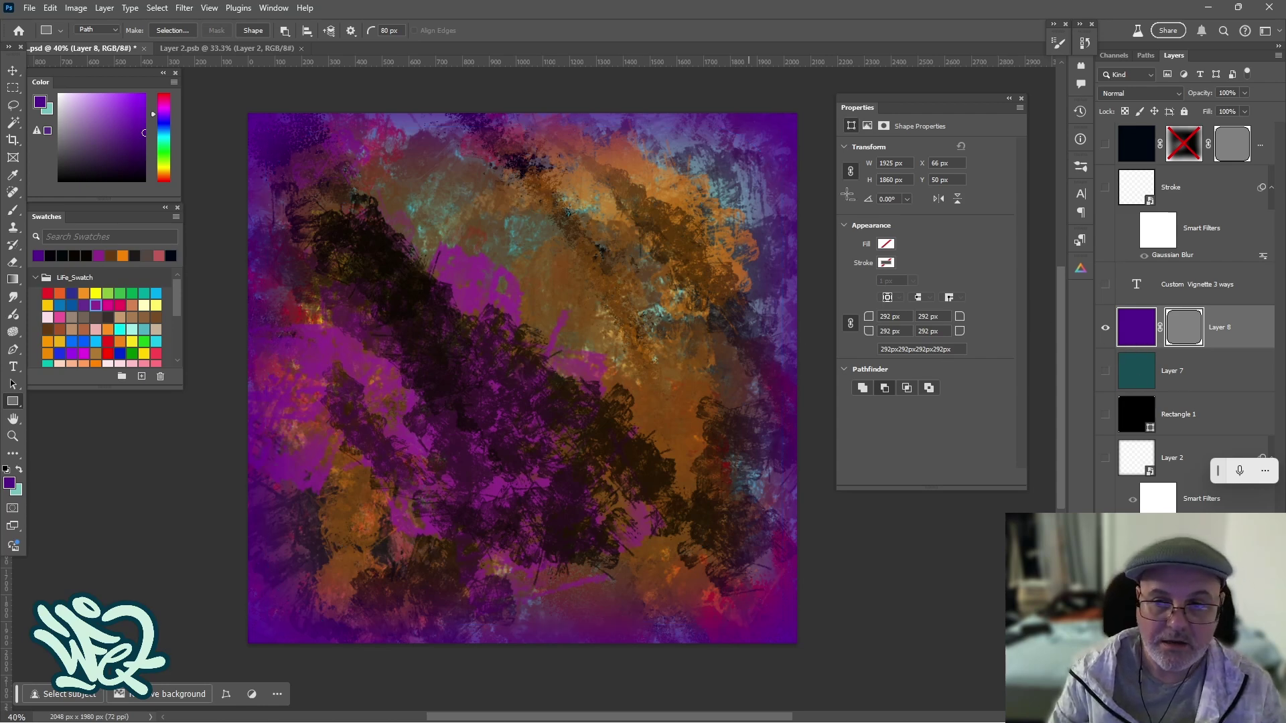
Step: Set Layer 8's blend mode to Multiply and toggle its visibility to compare the artwork with and without it
click(1142, 329)
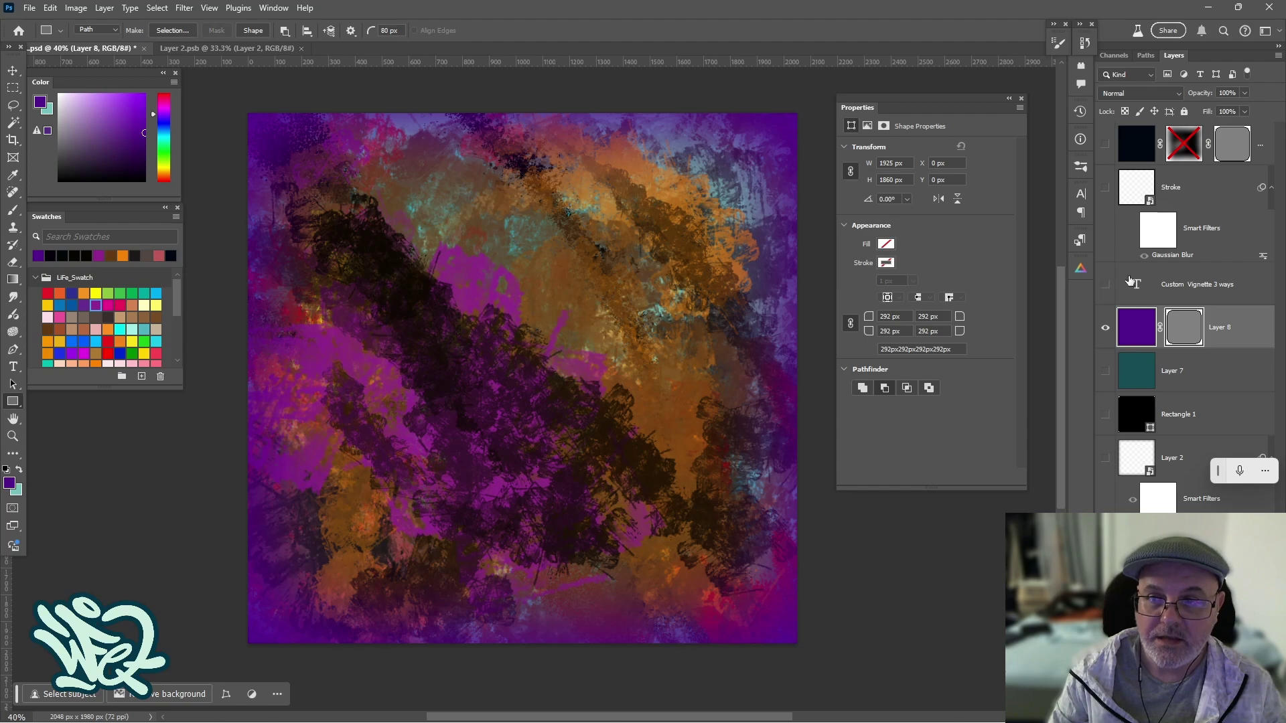
click(1161, 95)
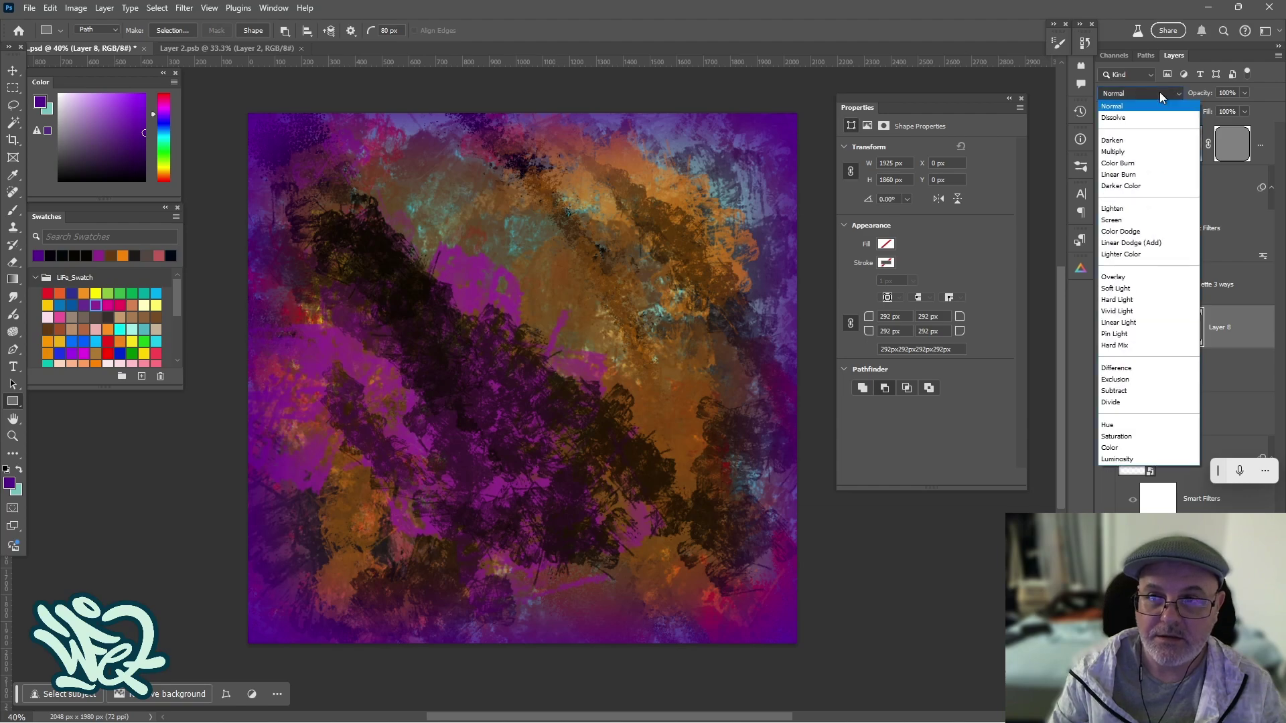
click(1134, 154)
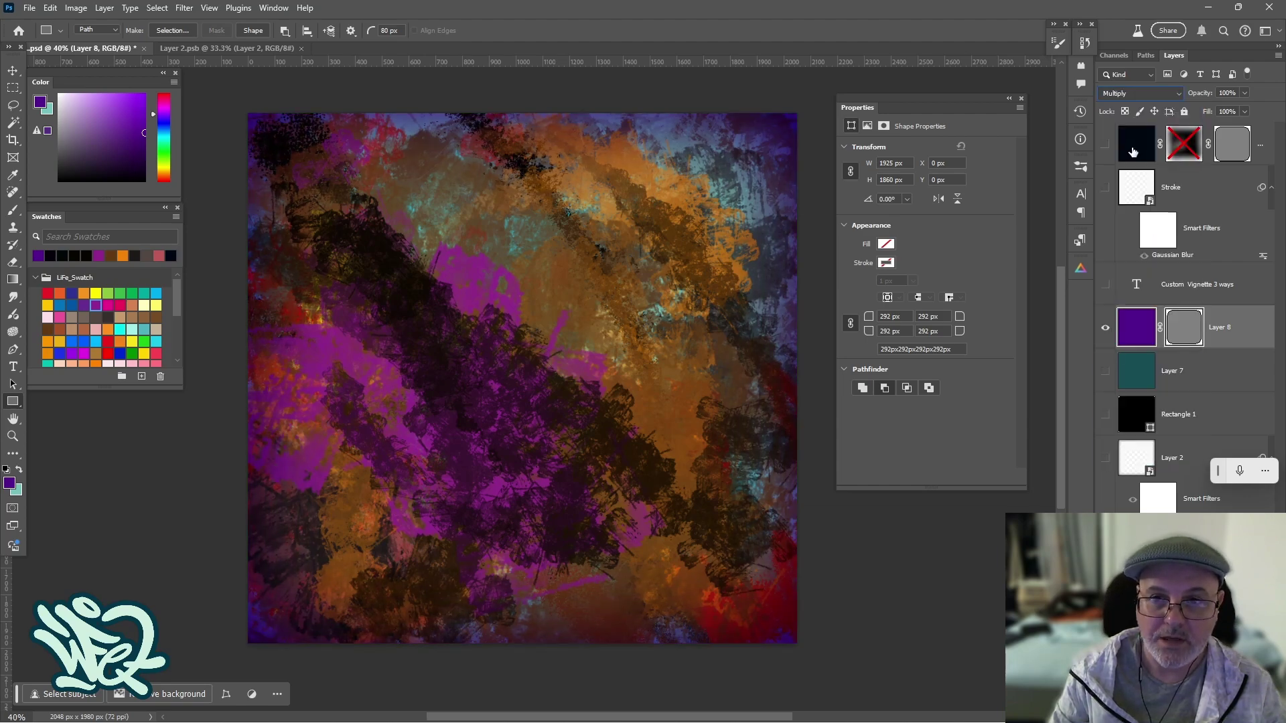
click(1108, 334)
click(1108, 335)
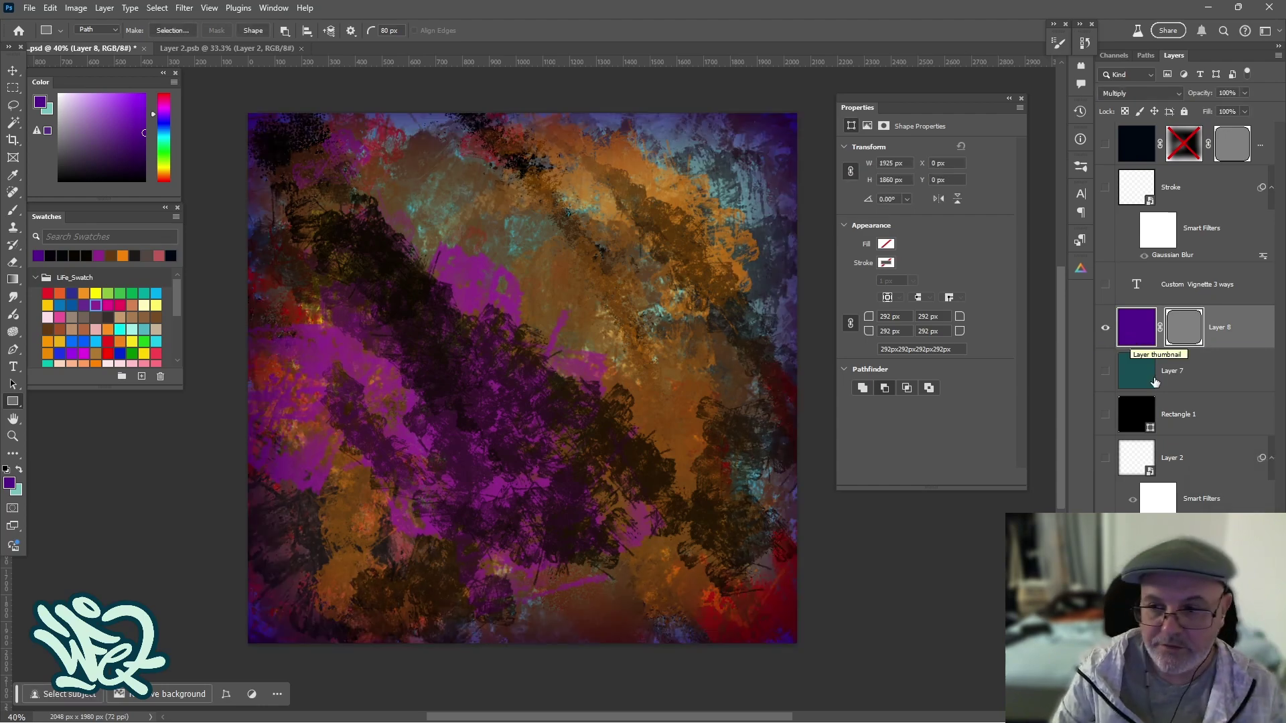
click(1172, 555)
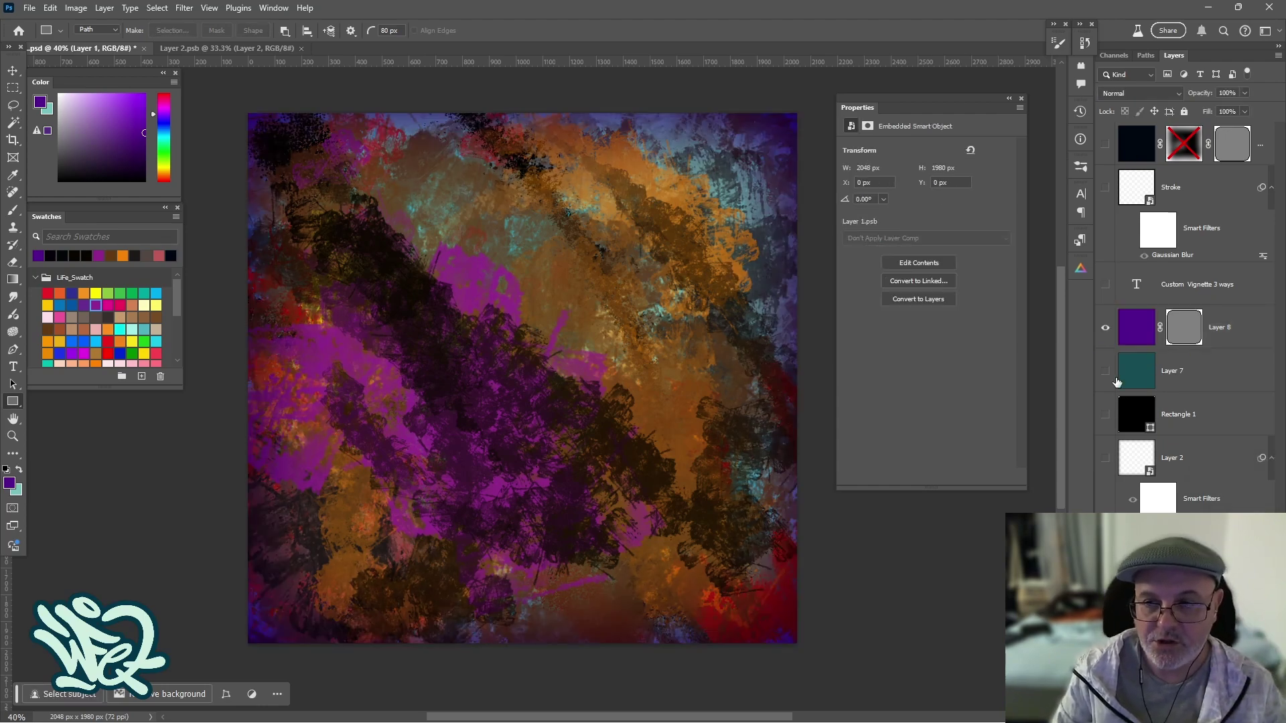
click(1105, 334)
click(1105, 334)
Step: Try other blend modes on Layer 8, such as Hue, and settle on Darken
click(1145, 337)
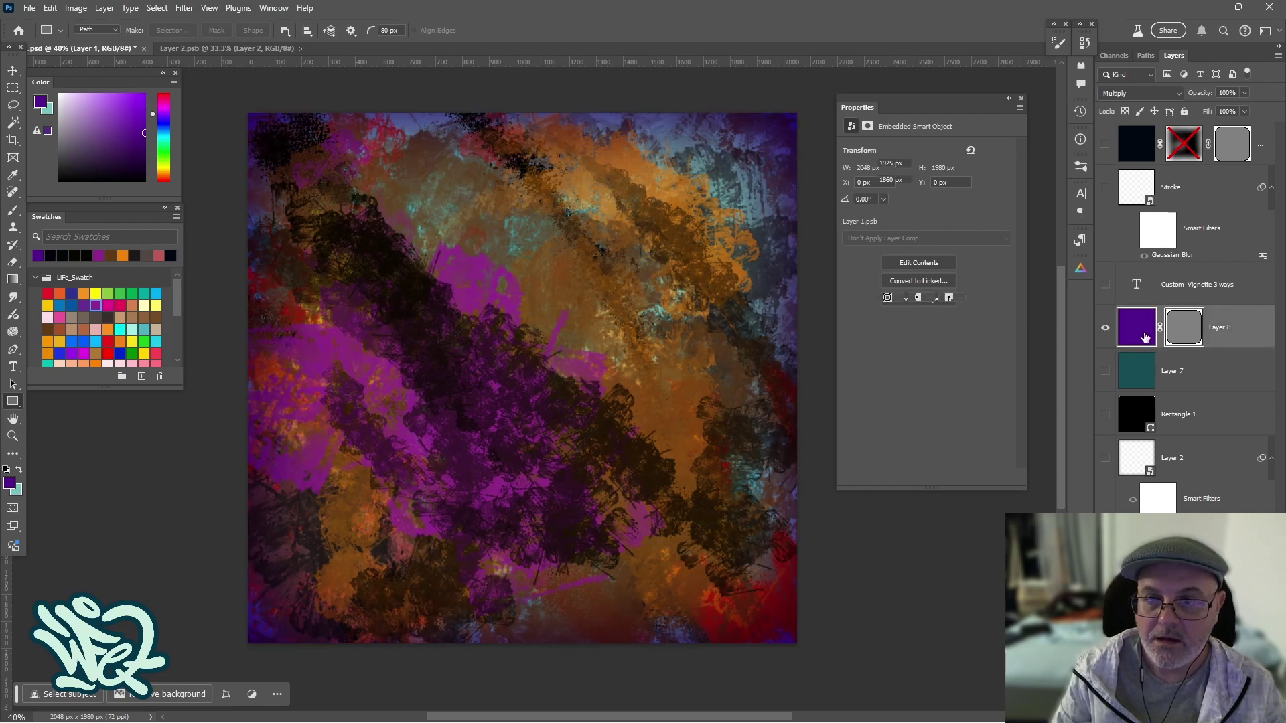
click(1138, 93)
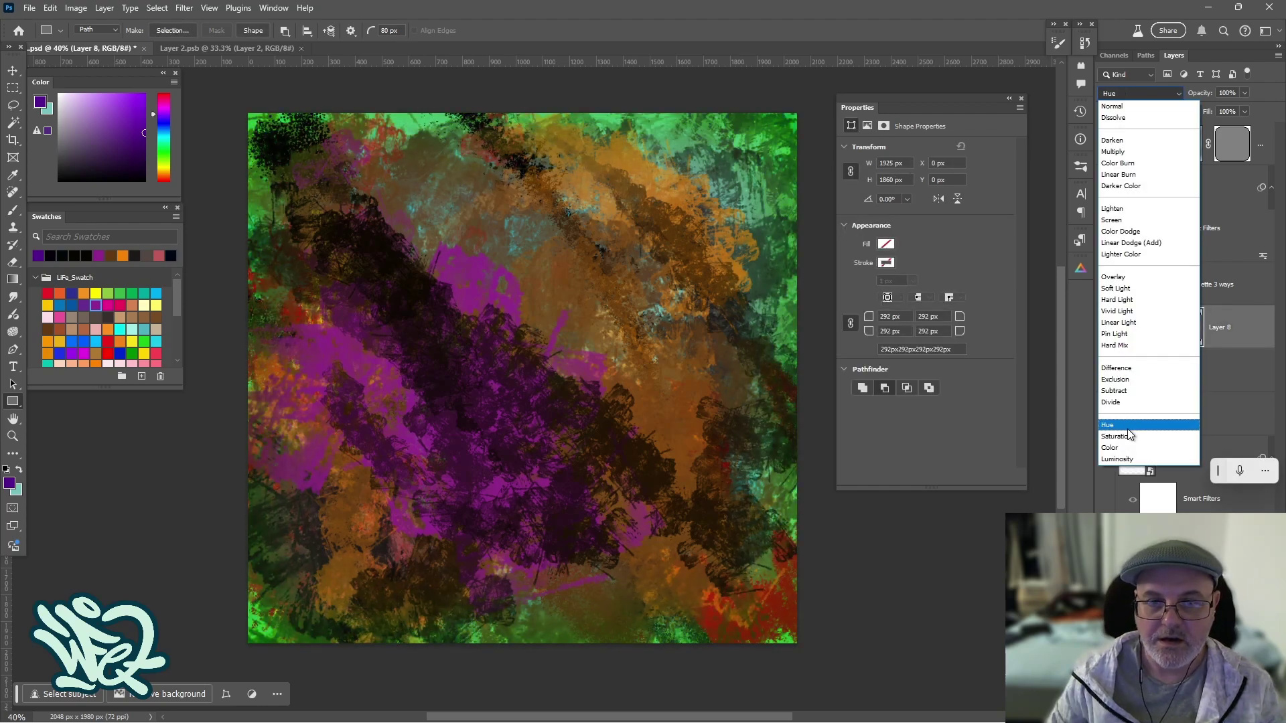
click(1260, 382)
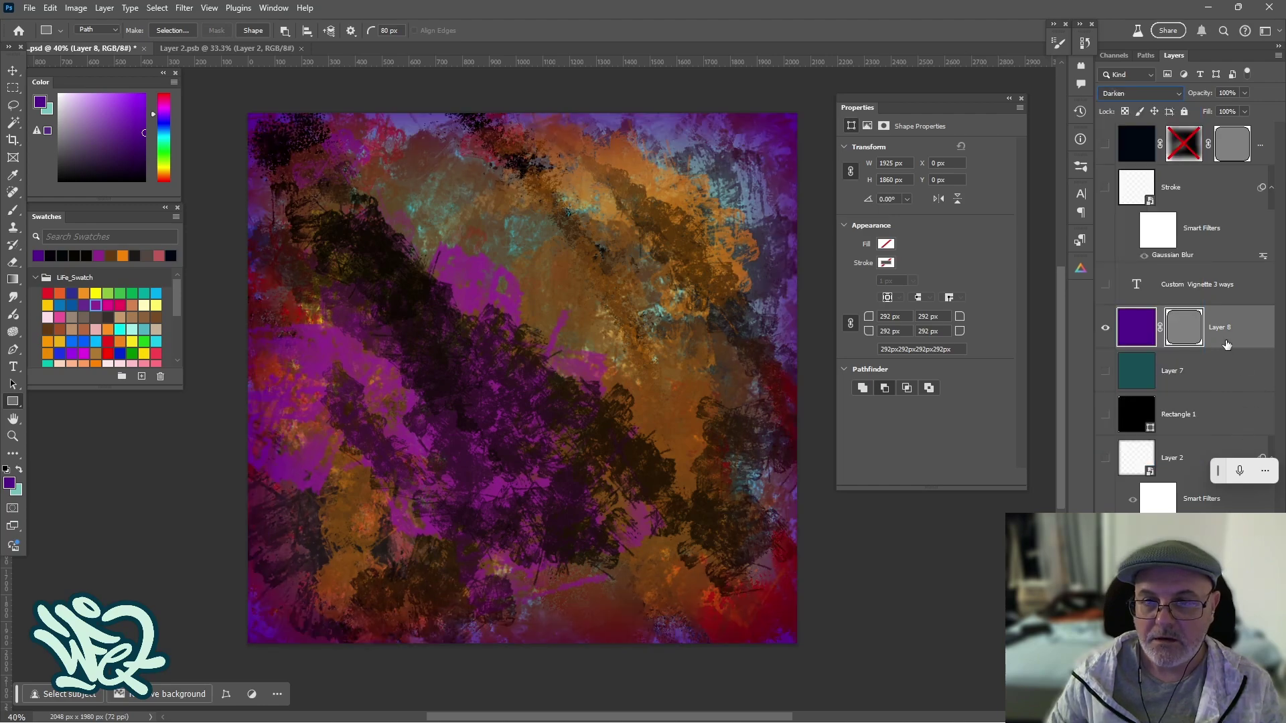
Step: Reselect Layer 8's vector mask, vary its feather and settle on about 89.4 px
click(1181, 335)
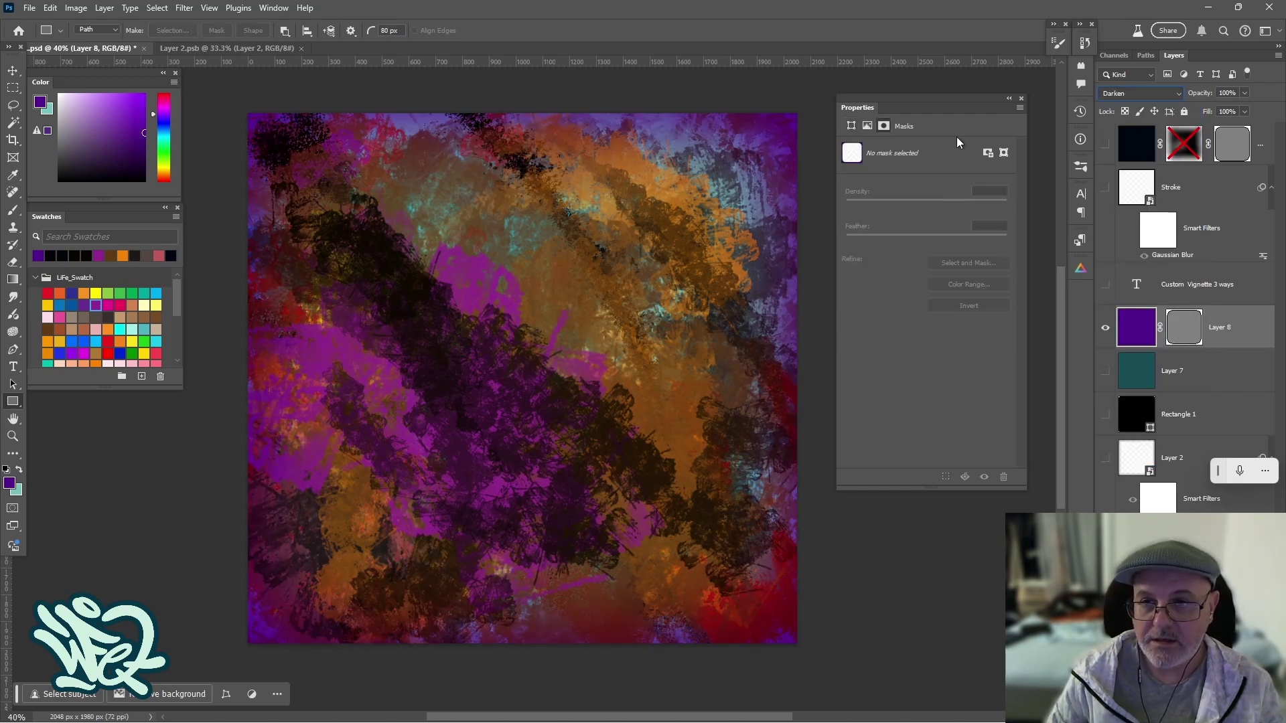
click(1178, 336)
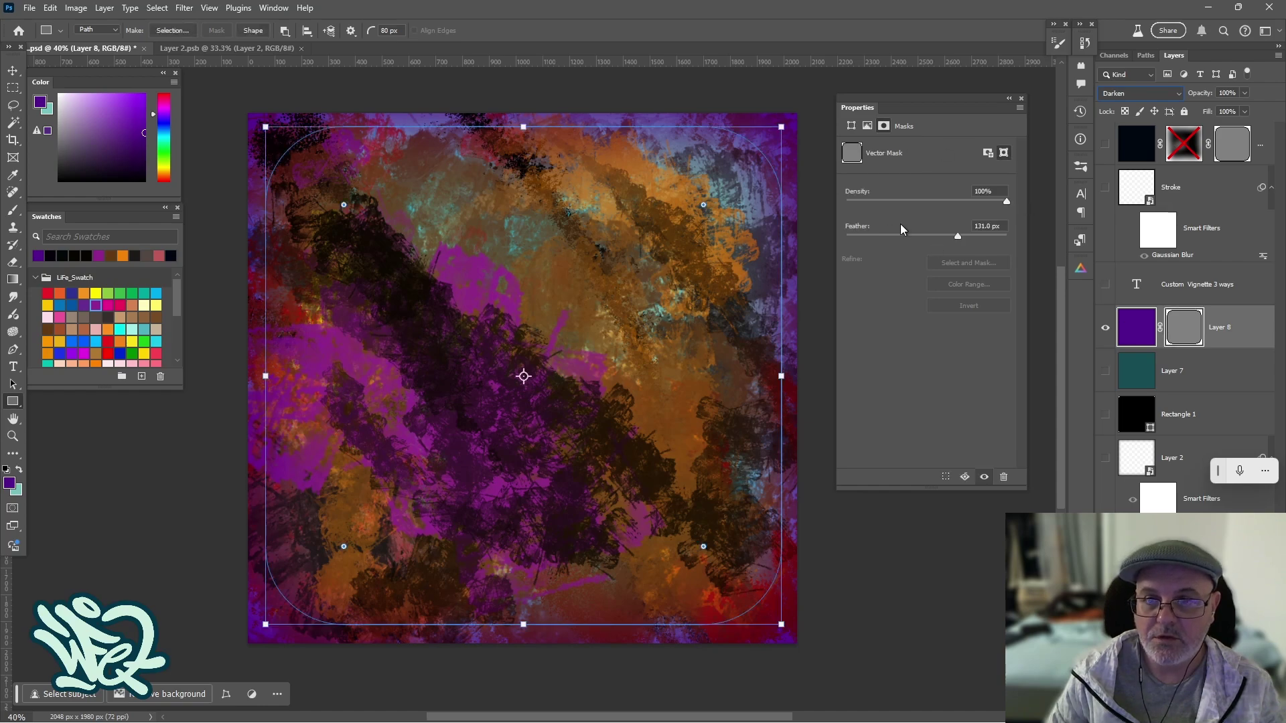
mouse_move(879, 236)
mouse_down()
mouse_move(898, 236)
mouse_move(866, 235)
mouse_move(890, 234)
mouse_up()
drag(989, 236, 945, 236)
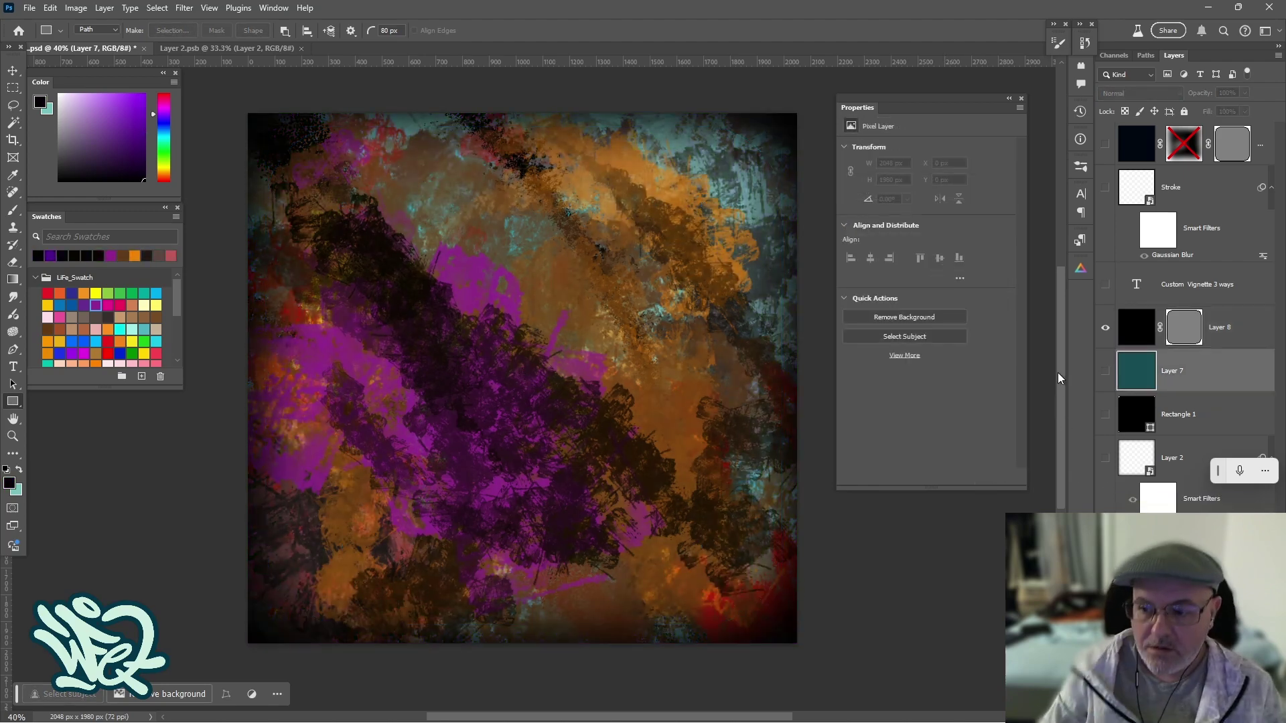
Step: Show the teal Layer 7 beneath the vignette in place of the painted artwork and reselect Layer 8's vector mask
click(1105, 328)
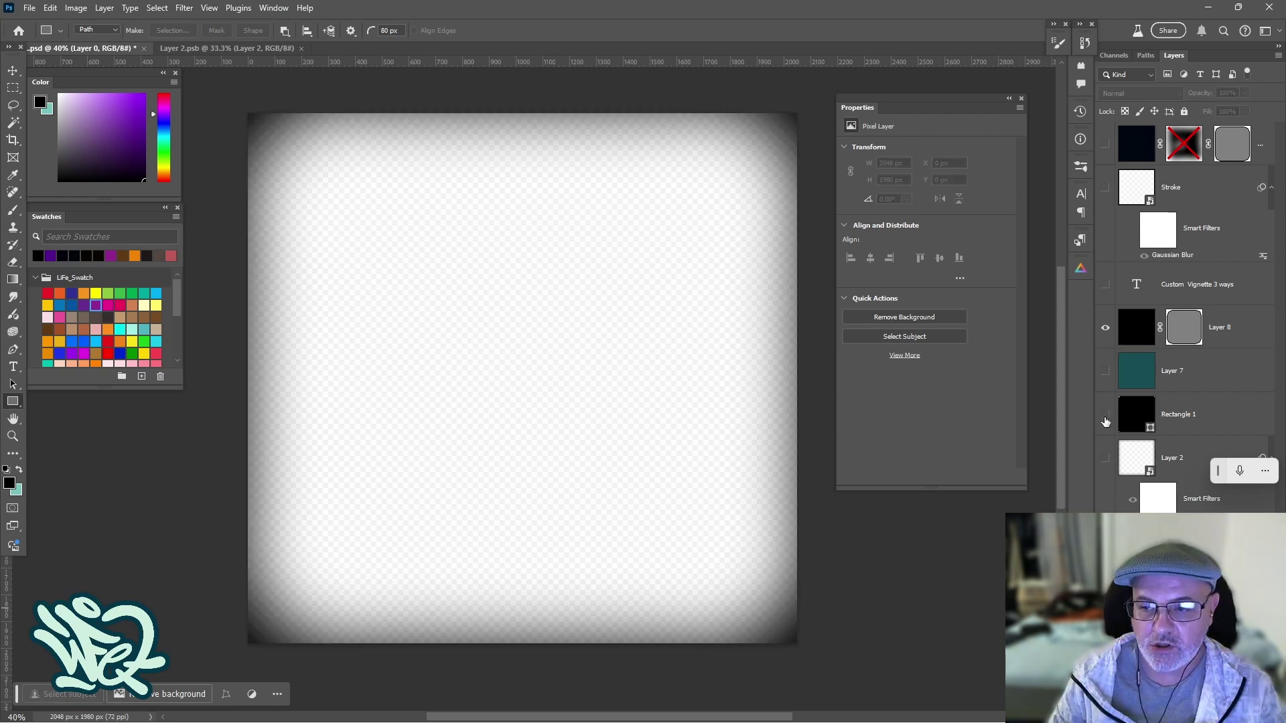
click(1104, 371)
click(1178, 333)
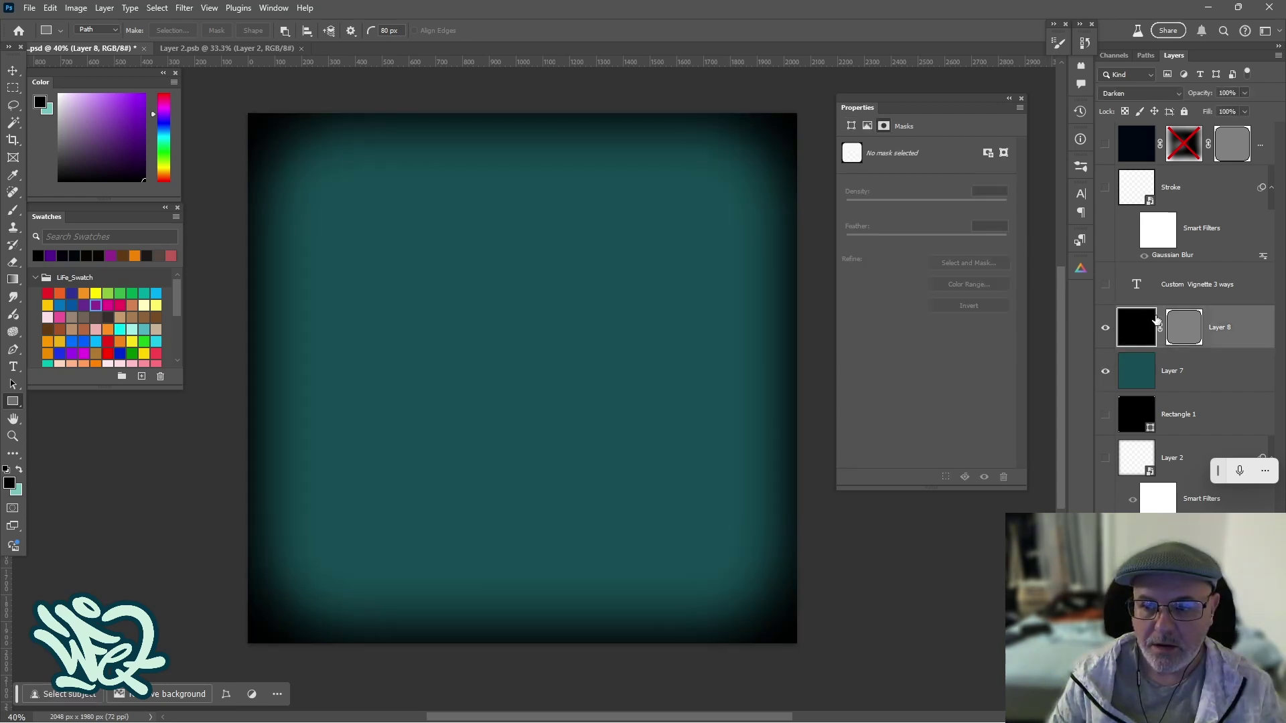
click(1180, 325)
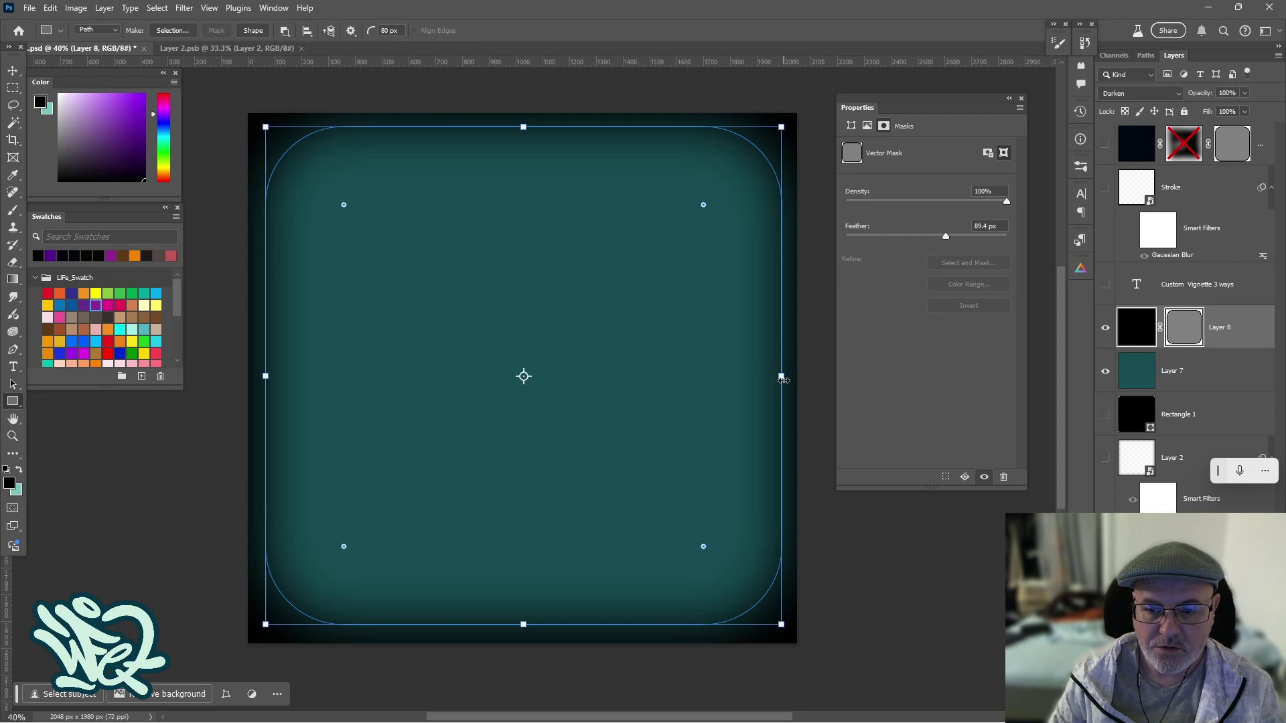
Step: Stretch Layer 8's vector mask rectangle to about 2010 × 1957 px, reduce its corner radii to about 66 px and deselect the mask
drag(781, 377, 777, 371)
key(ctrl+z)
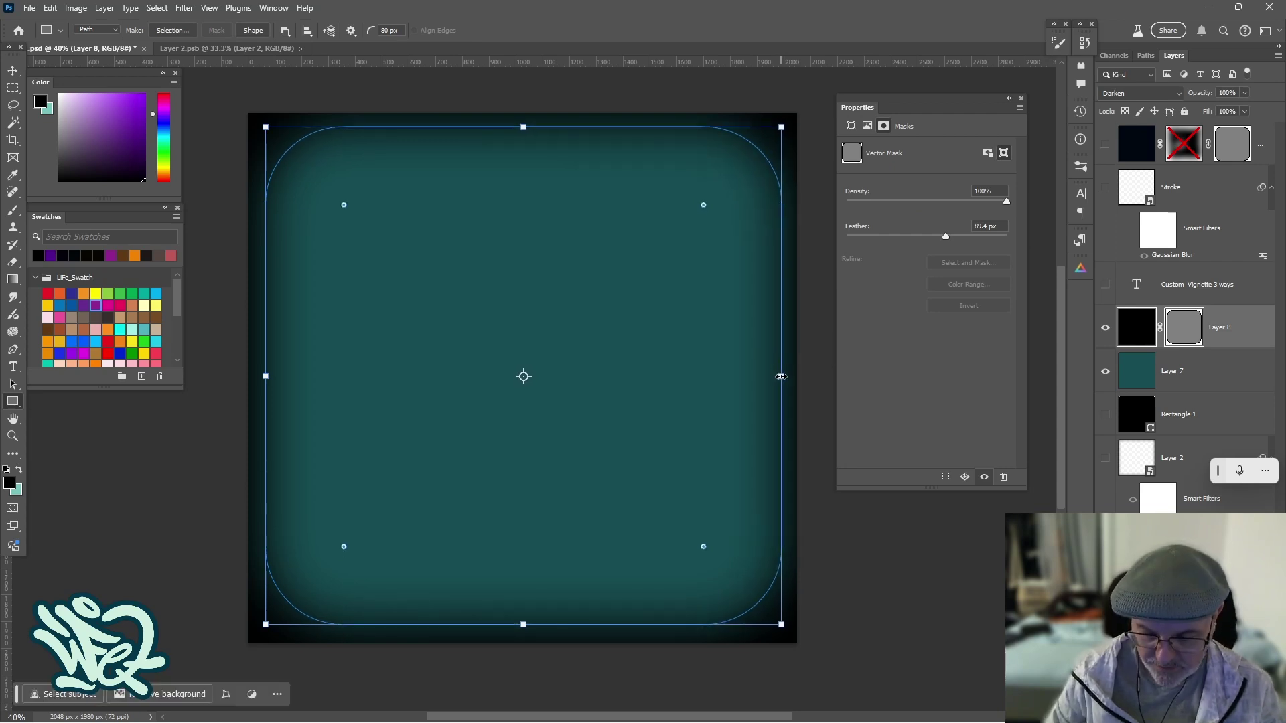
drag(781, 377, 793, 376)
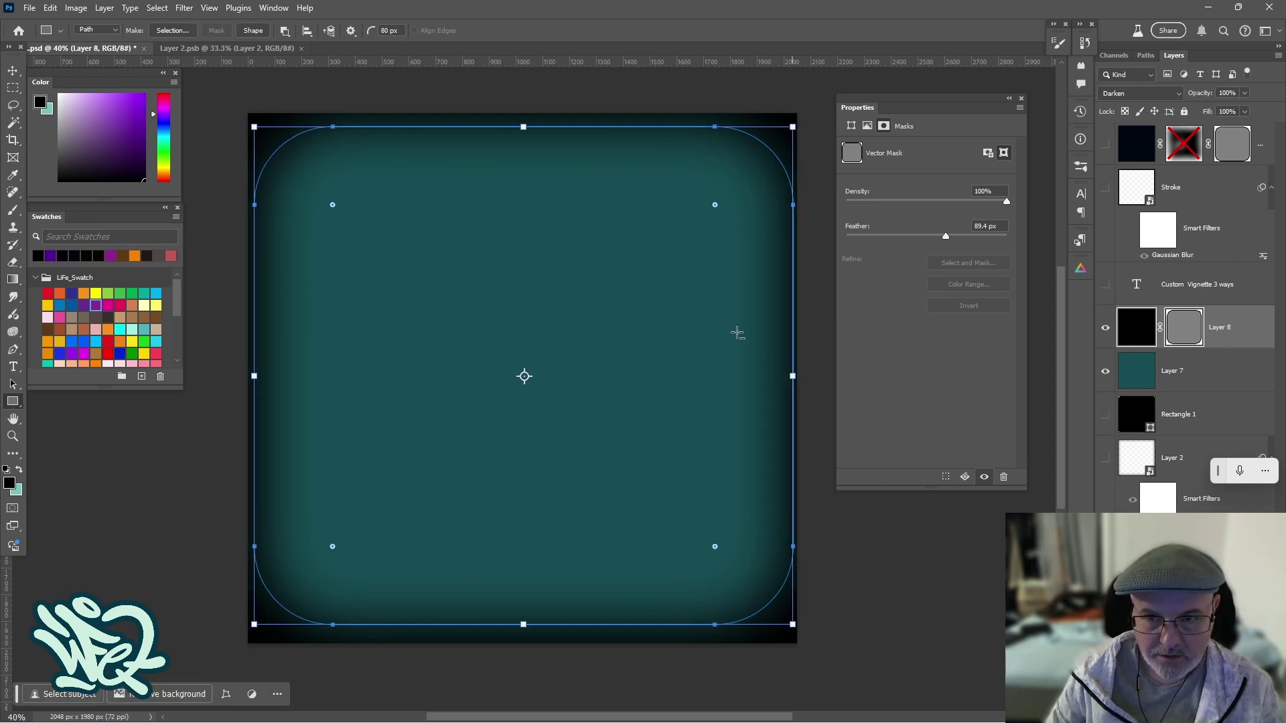
drag(523, 128, 523, 116)
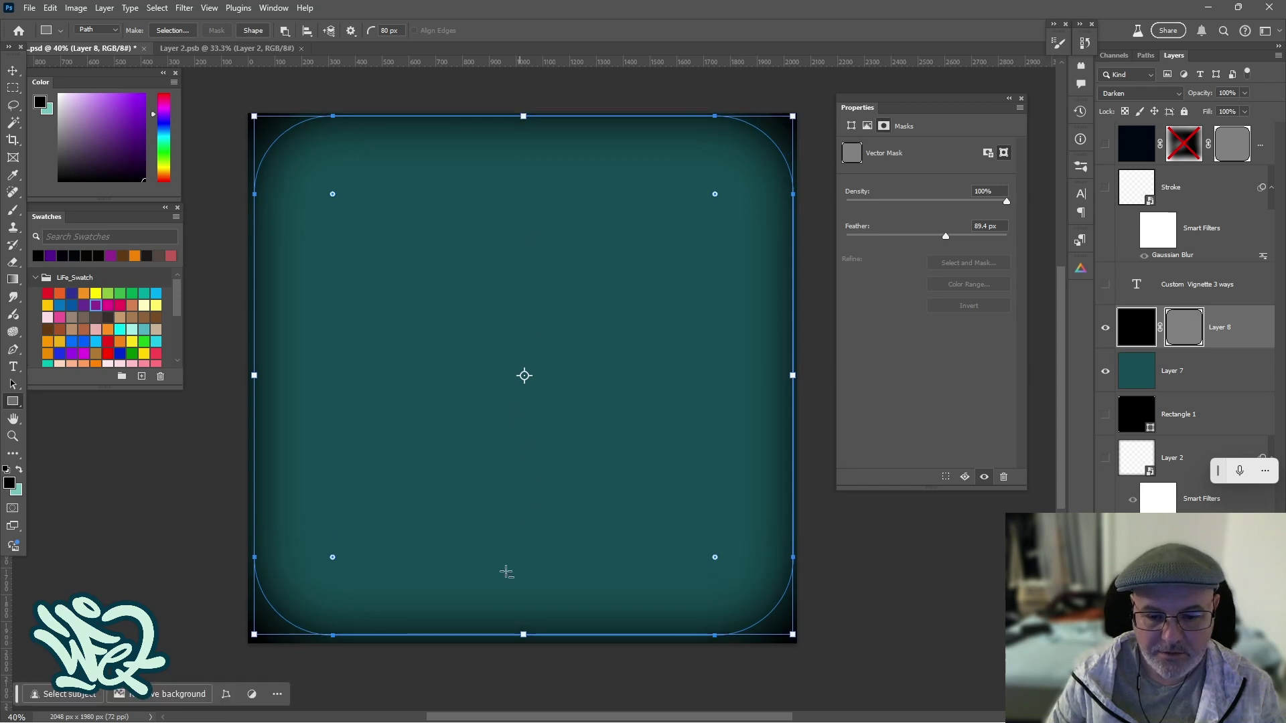
drag(523, 633, 523, 640)
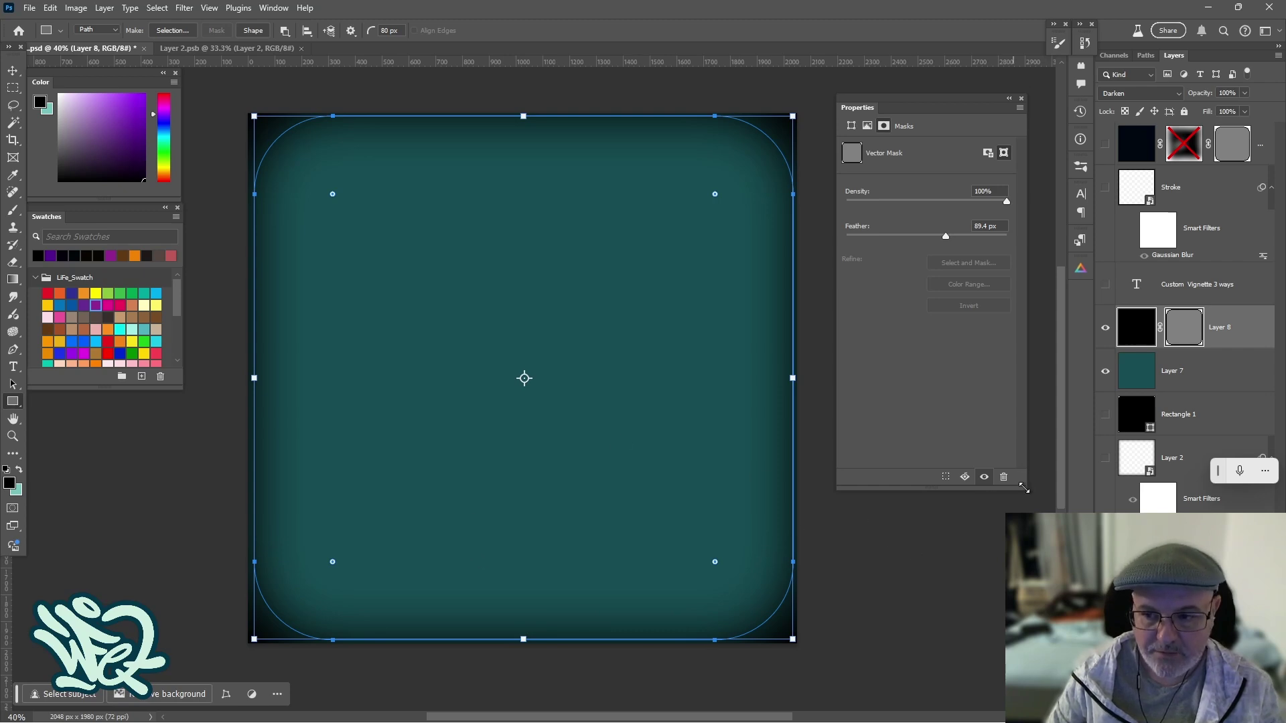
drag(715, 561, 776, 622)
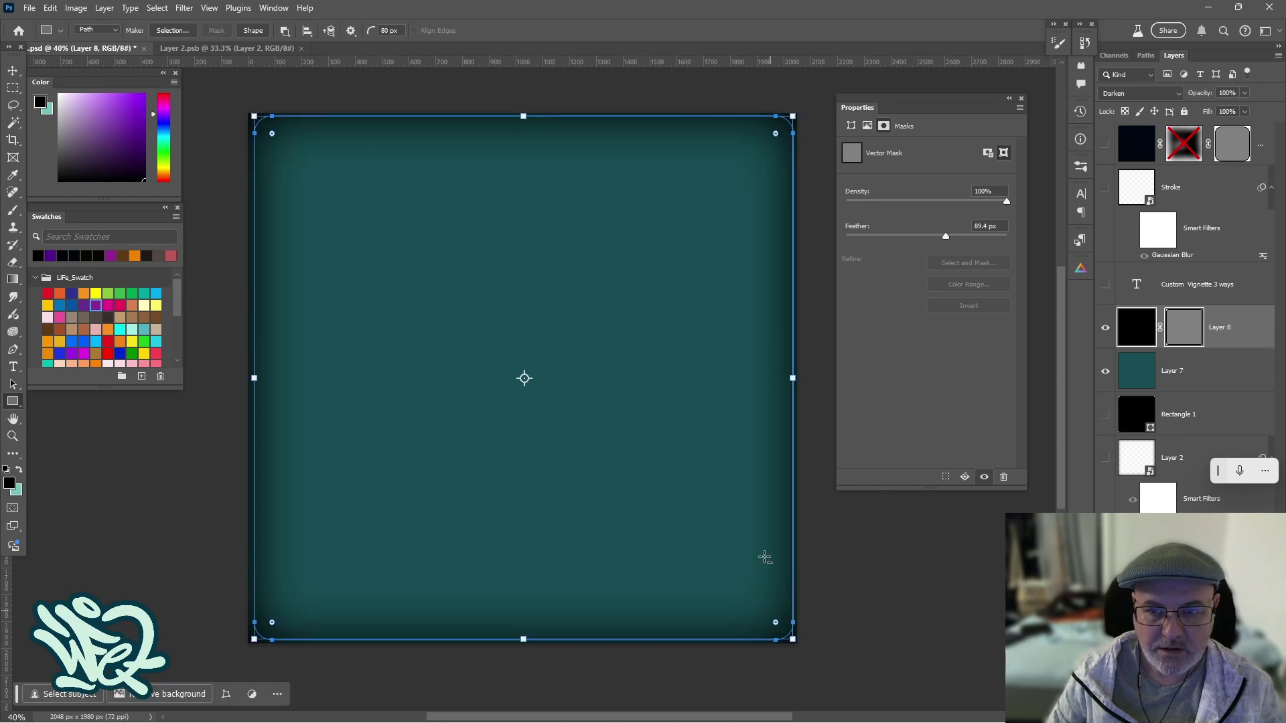
click(1178, 374)
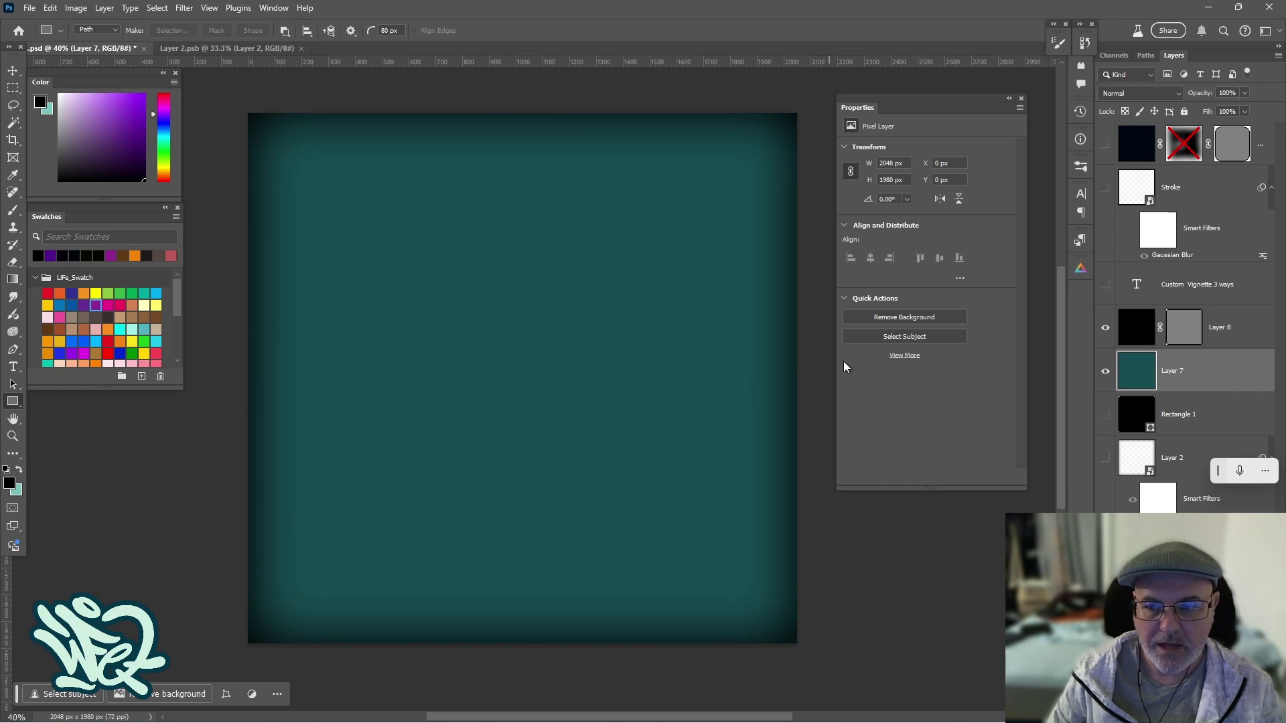
Step: Hide Layers 7 and 8 and show the painted artwork with Layer 2's blurred border vignette
click(1105, 371)
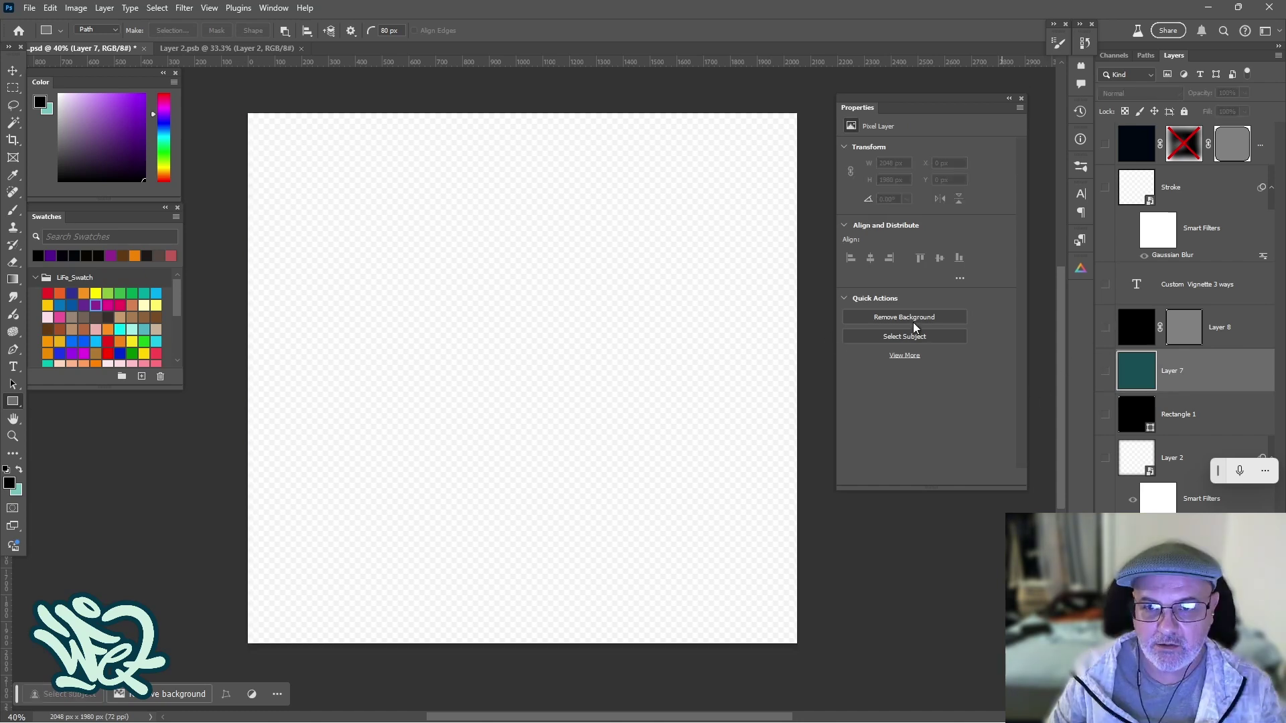
click(1105, 555)
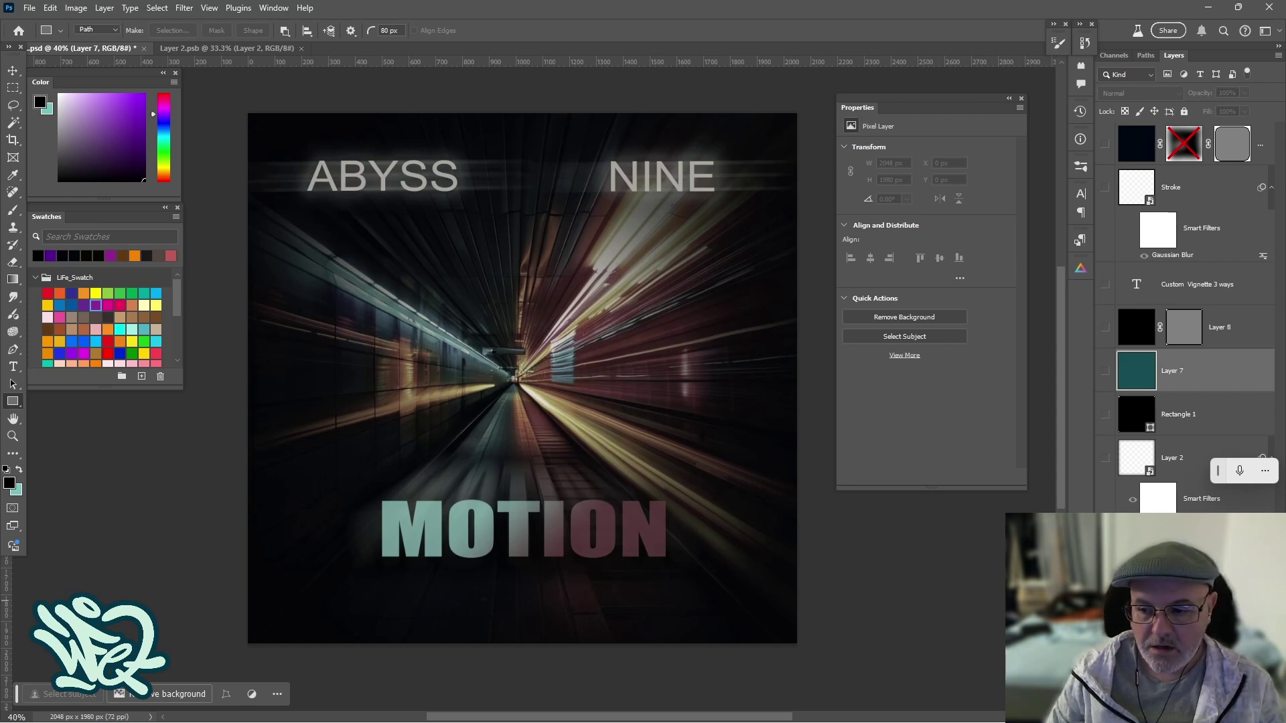
click(1105, 555)
click(1105, 459)
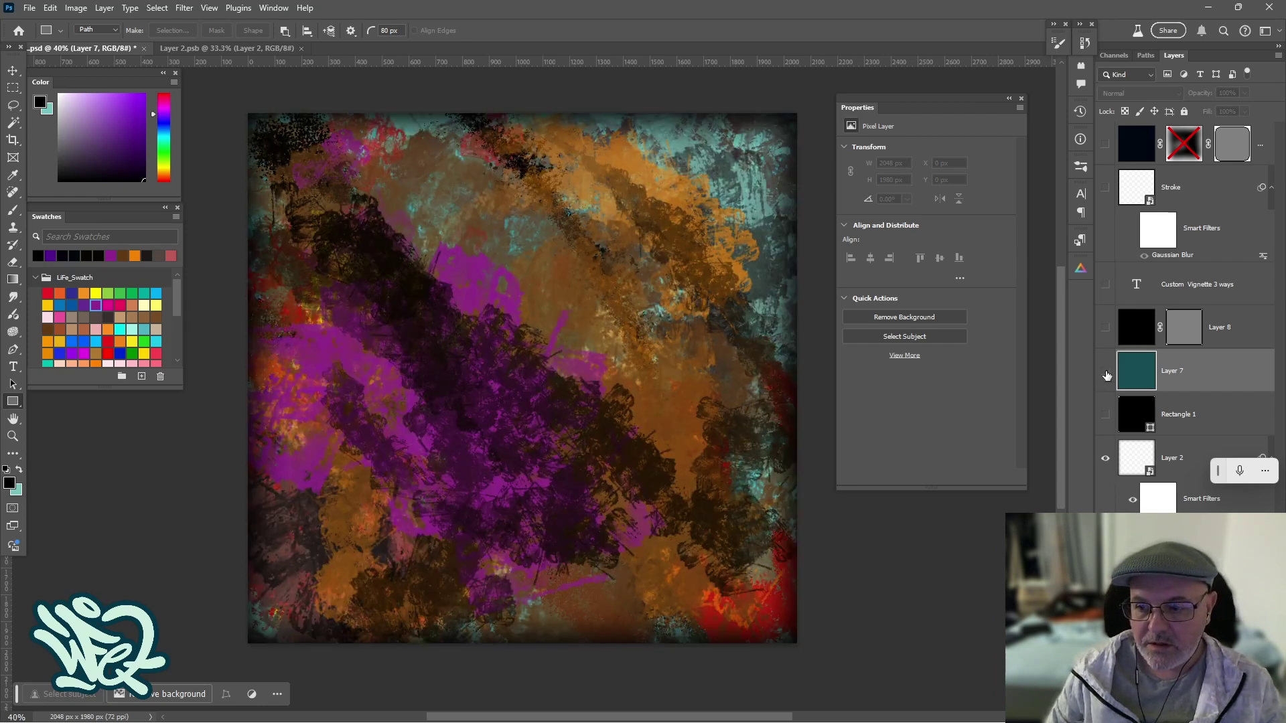
Step: Show Layer 8's vignette over the artwork and select that layer without its mask's path outline
click(1106, 331)
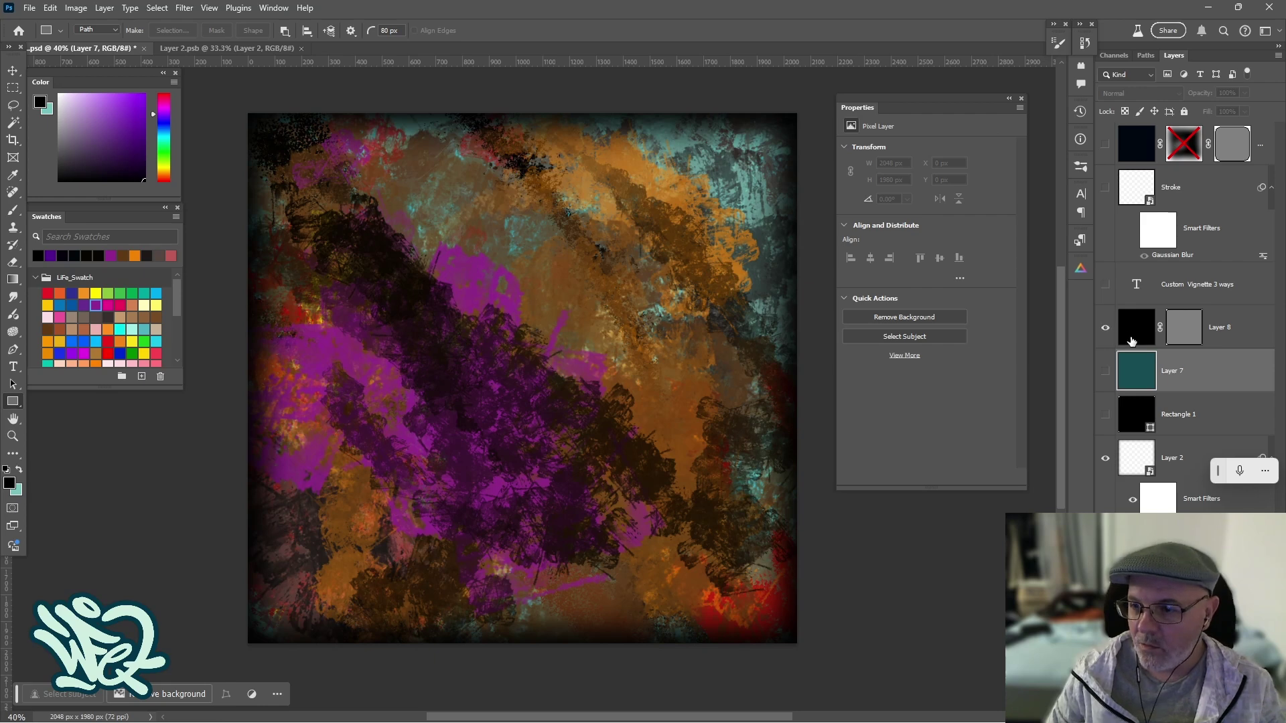
click(1131, 341)
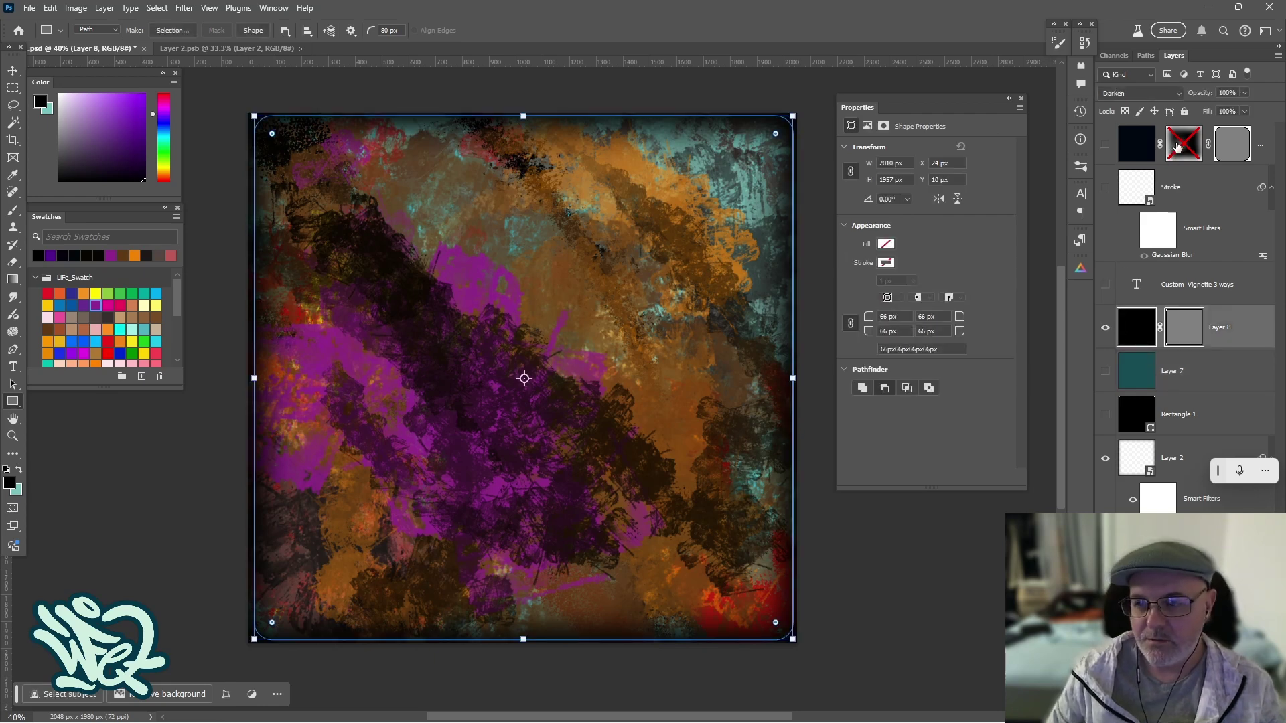
click(1152, 328)
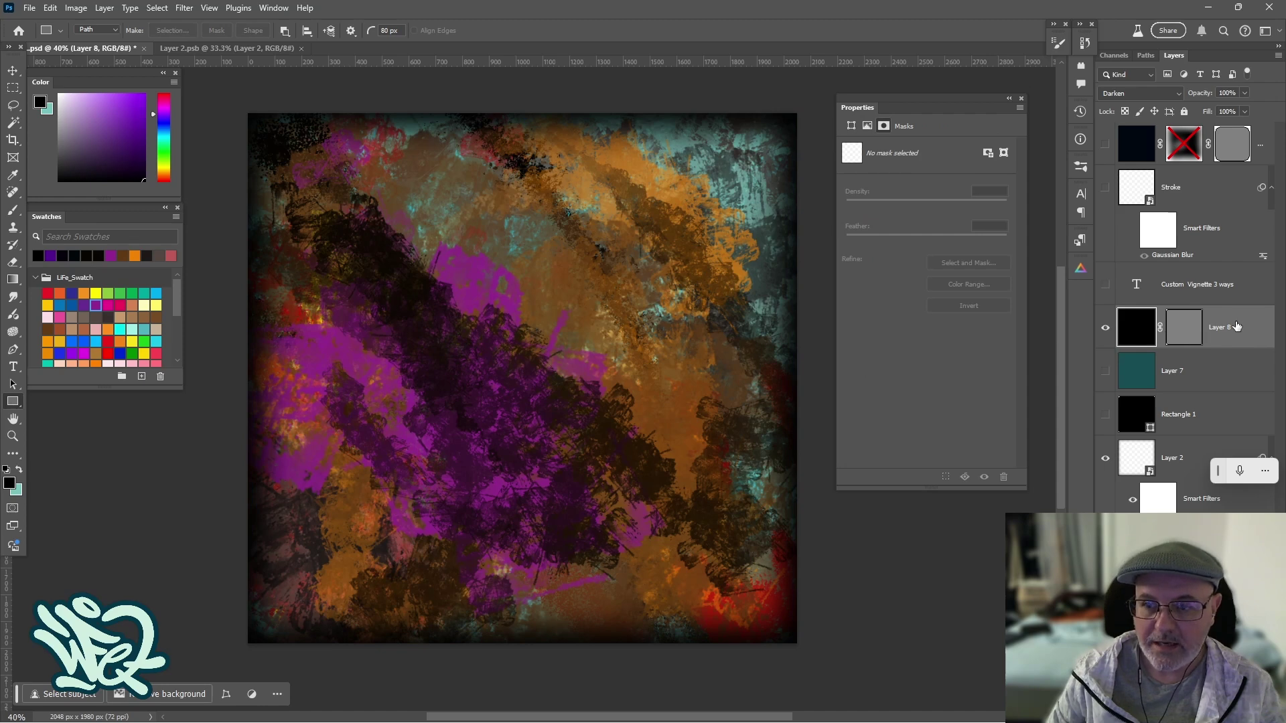
Step: Add a pixel layer mask to Layer 8 alongside its vector mask
click(1136, 335)
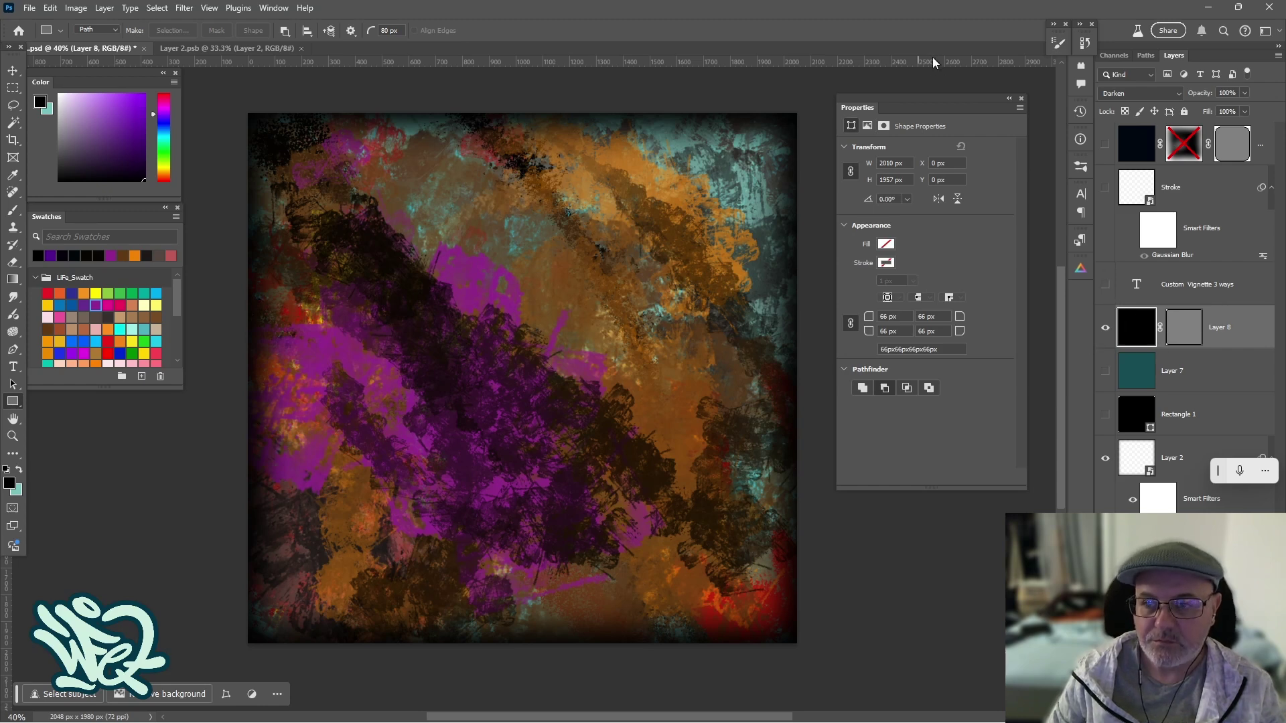
click(1179, 337)
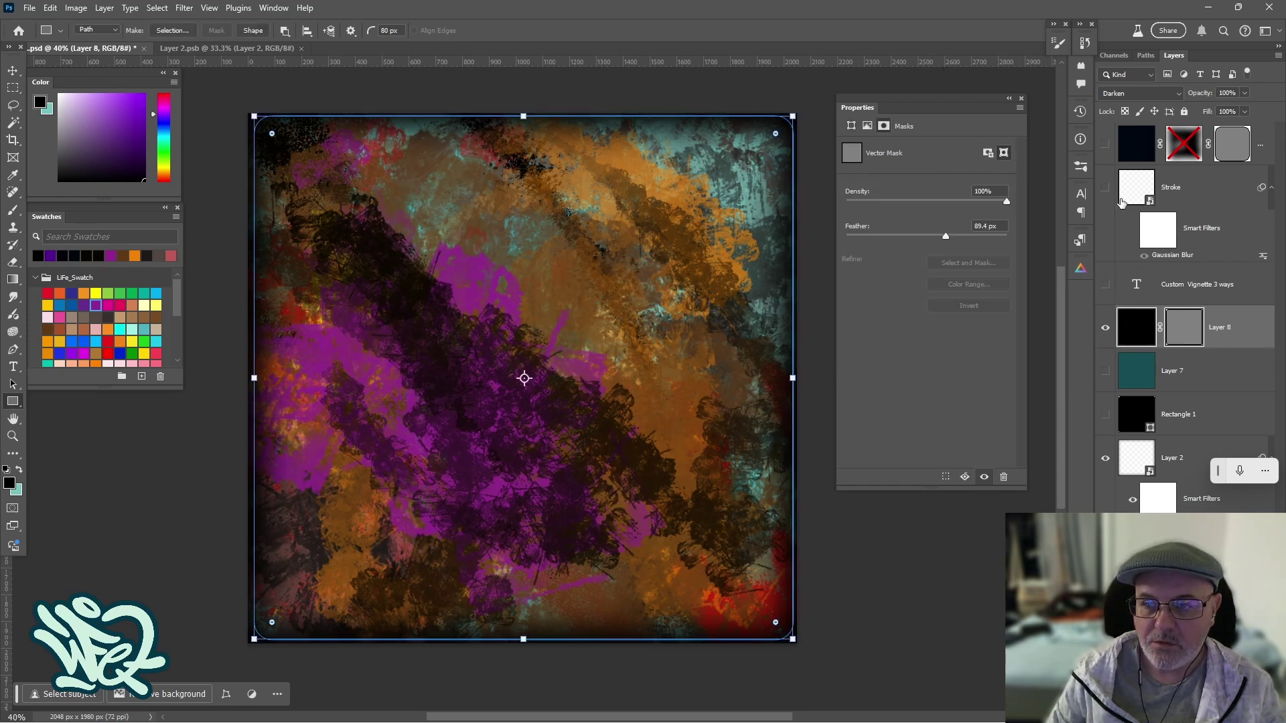
click(1181, 337)
click(1181, 337)
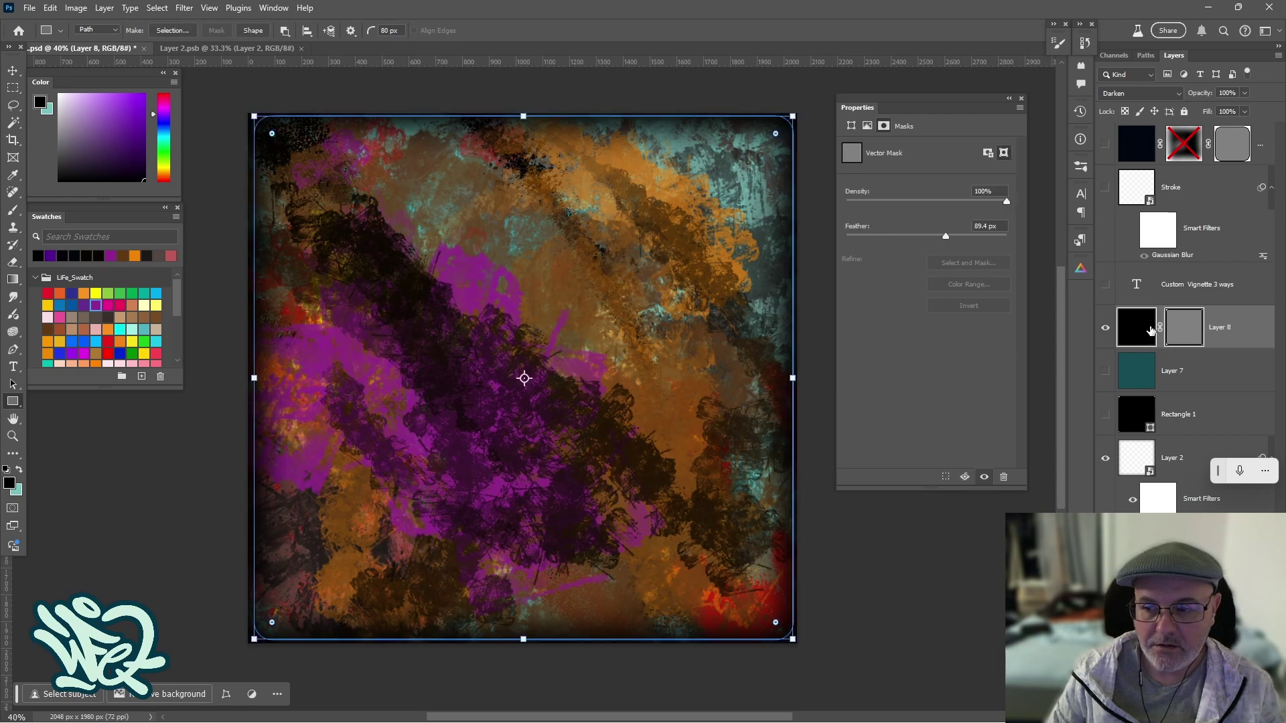
click(989, 153)
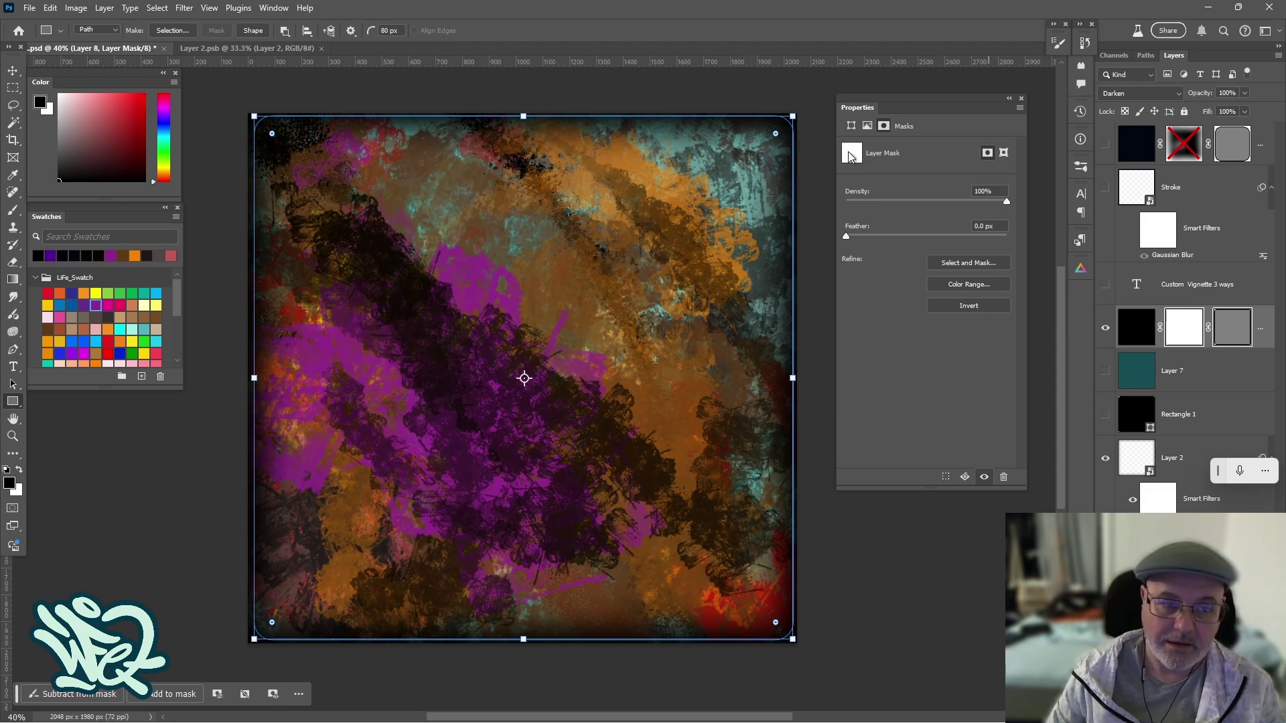
Step: Paint black on Layer 8's layer mask with the textured brush at 150 px, roughening the vignette along the bottom and right edges
drag(69, 158, 45, 184)
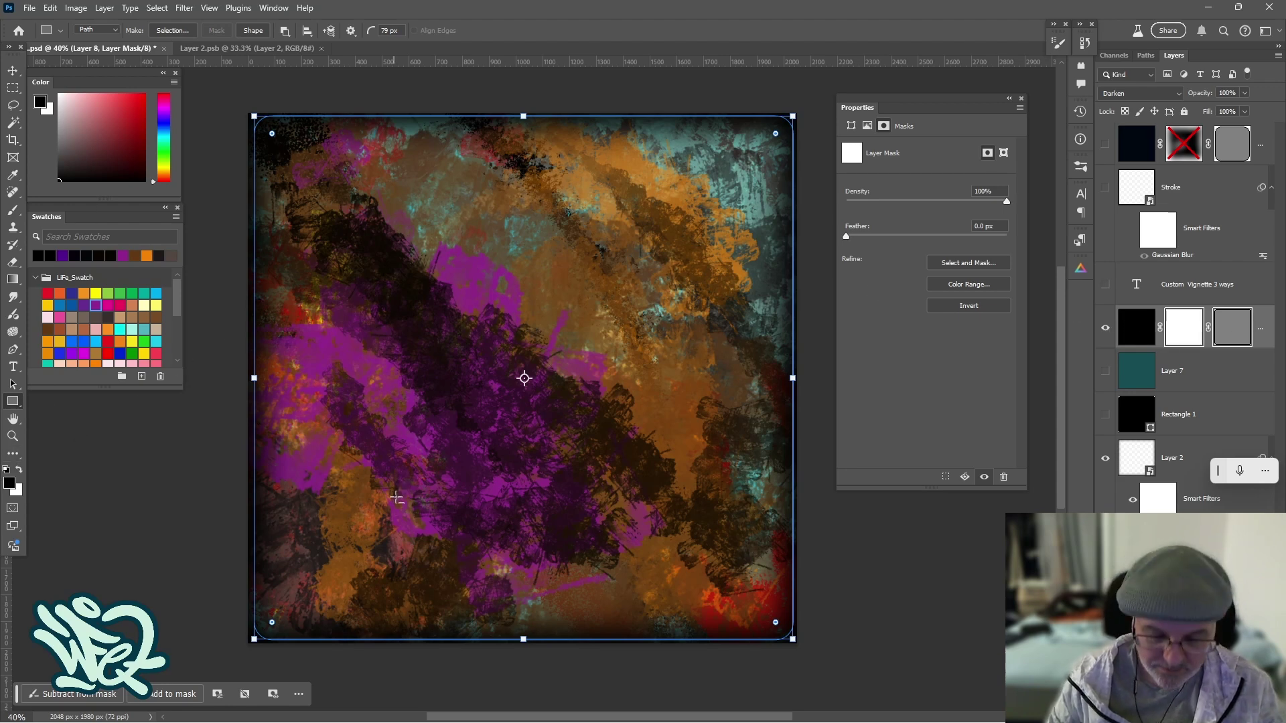
key(b)
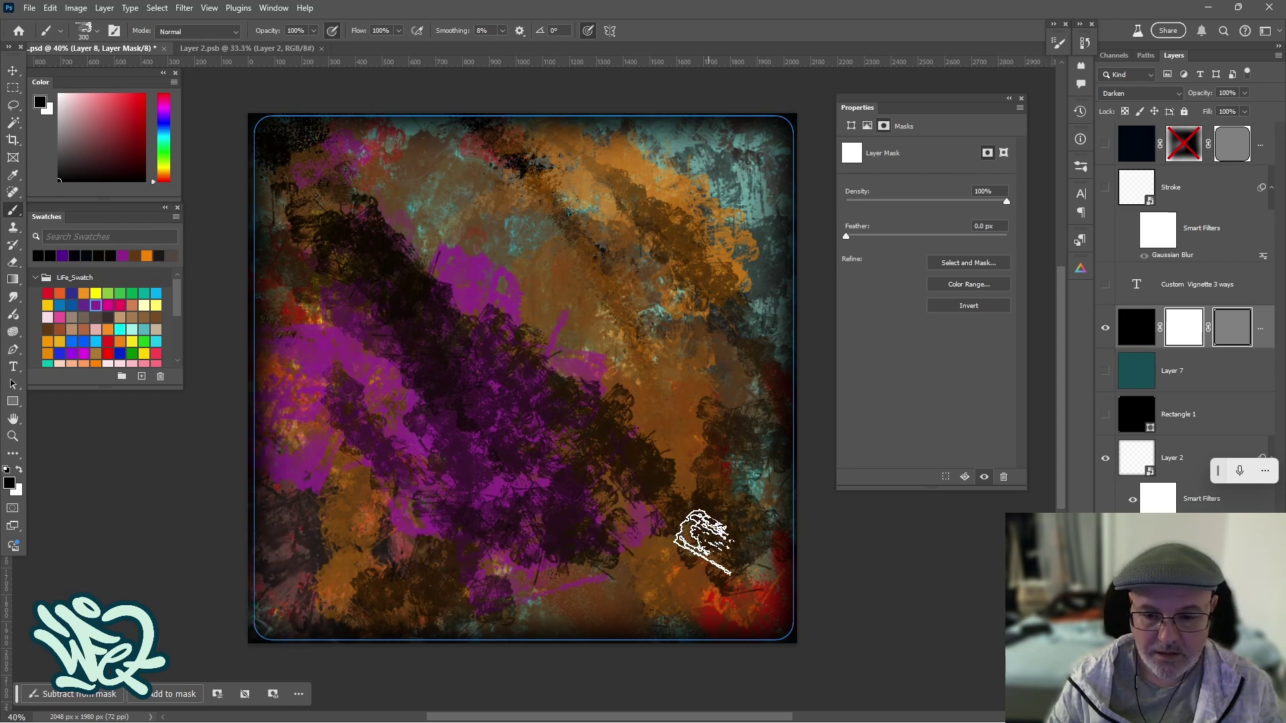
key(bracketleft)
key(bracketleft)
key(bracketleft)
key(bracketleft)
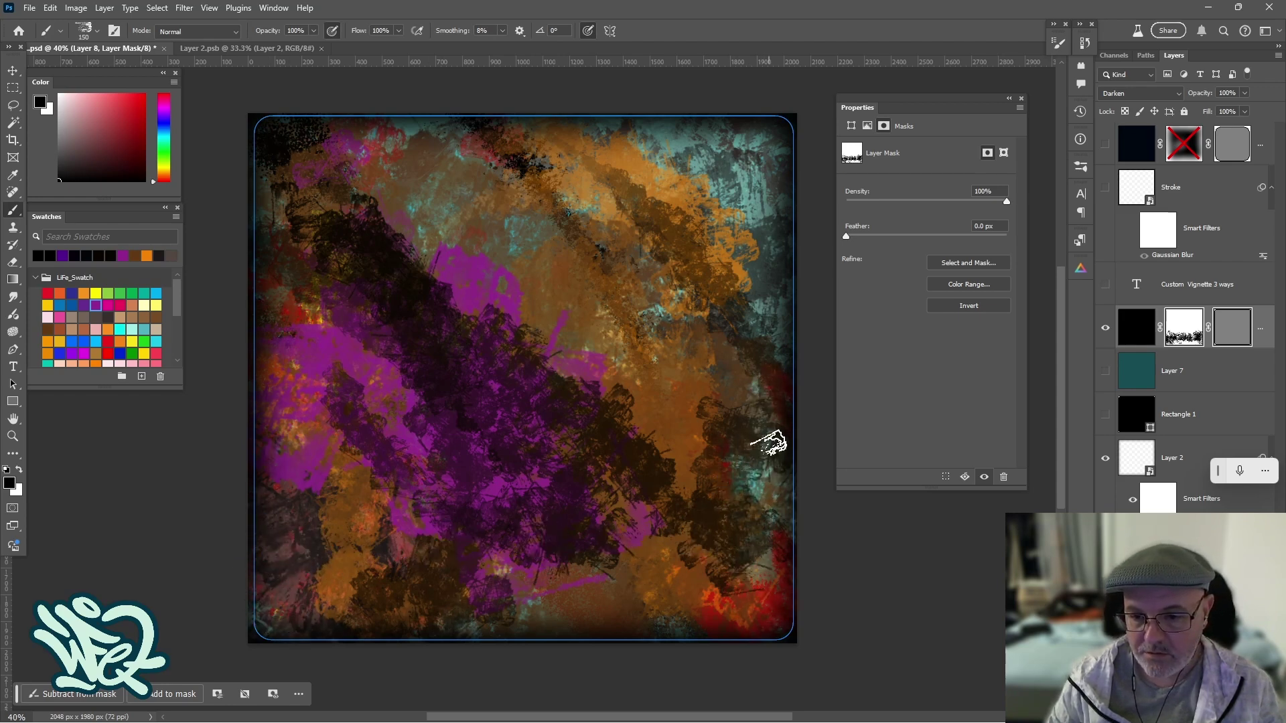
mouse_move(773, 203)
mouse_down()
mouse_move(759, 141)
mouse_move(723, 146)
mouse_up()
Step: Show teal Layer 7 and roughen the vignette's top, left and bottom edges on Layer 8's mask with a 100 to 125 px brush
click(1106, 373)
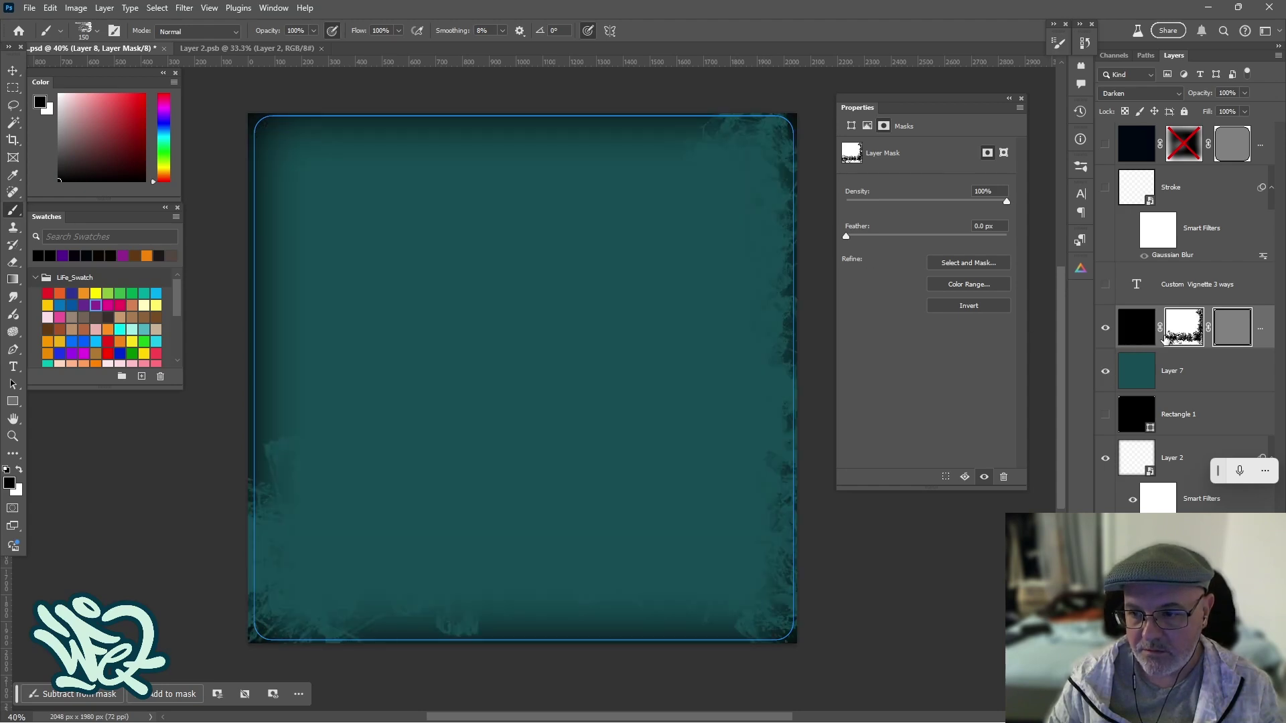
key(bracketleft)
key(bracketleft)
mouse_move(605, 134)
mouse_down()
mouse_move(709, 158)
mouse_move(464, 144)
mouse_move(402, 153)
mouse_up()
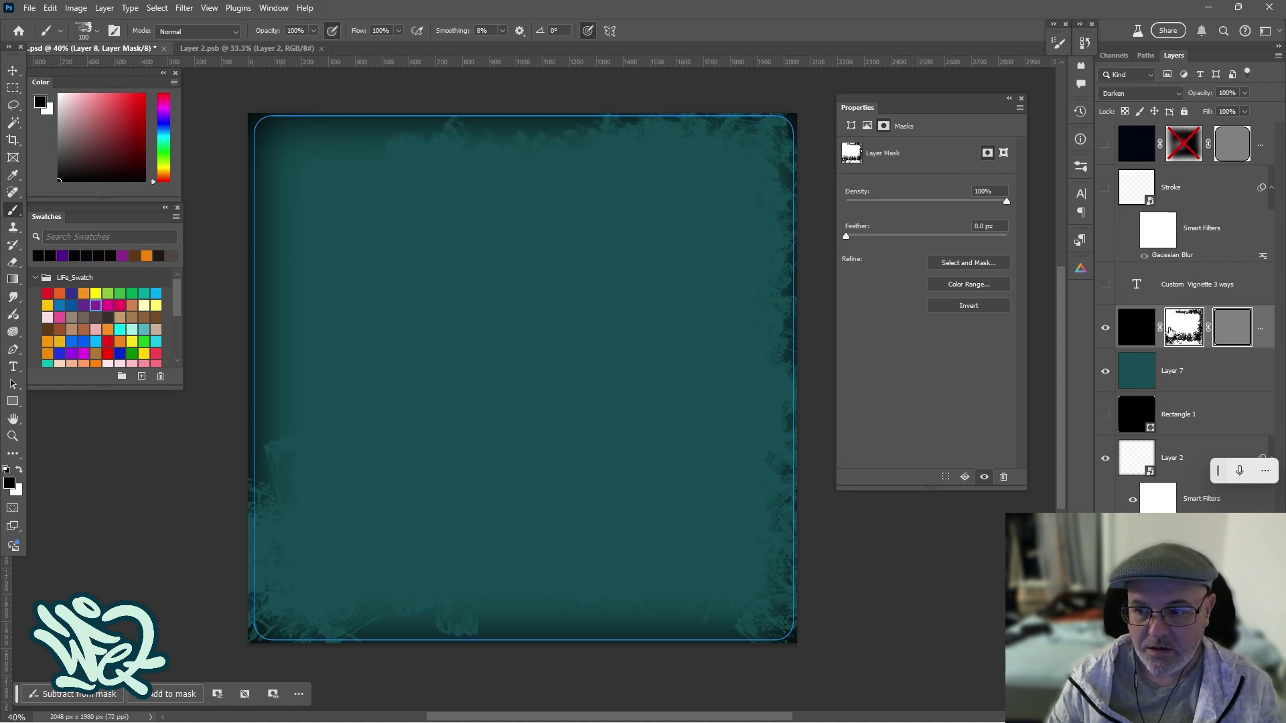
drag(629, 164, 425, 156)
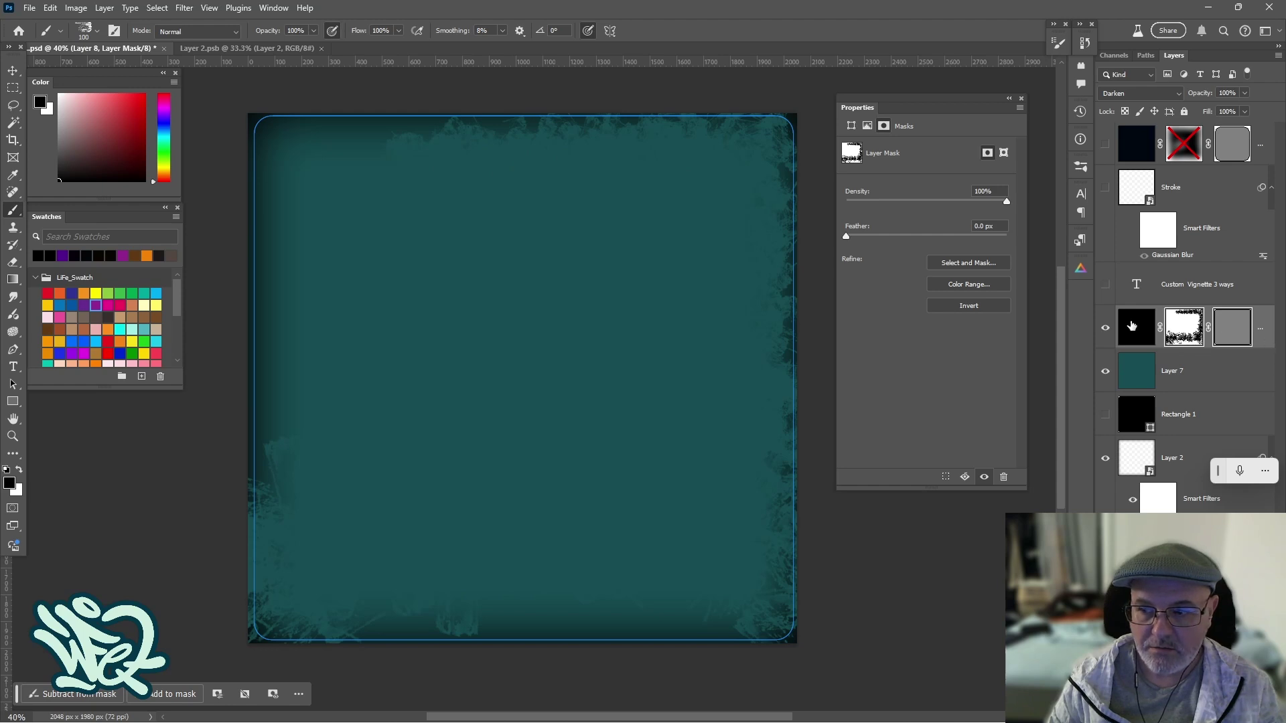
key(bracketright)
mouse_move(313, 166)
mouse_down()
mouse_move(283, 194)
mouse_move(298, 466)
mouse_move(281, 510)
mouse_up()
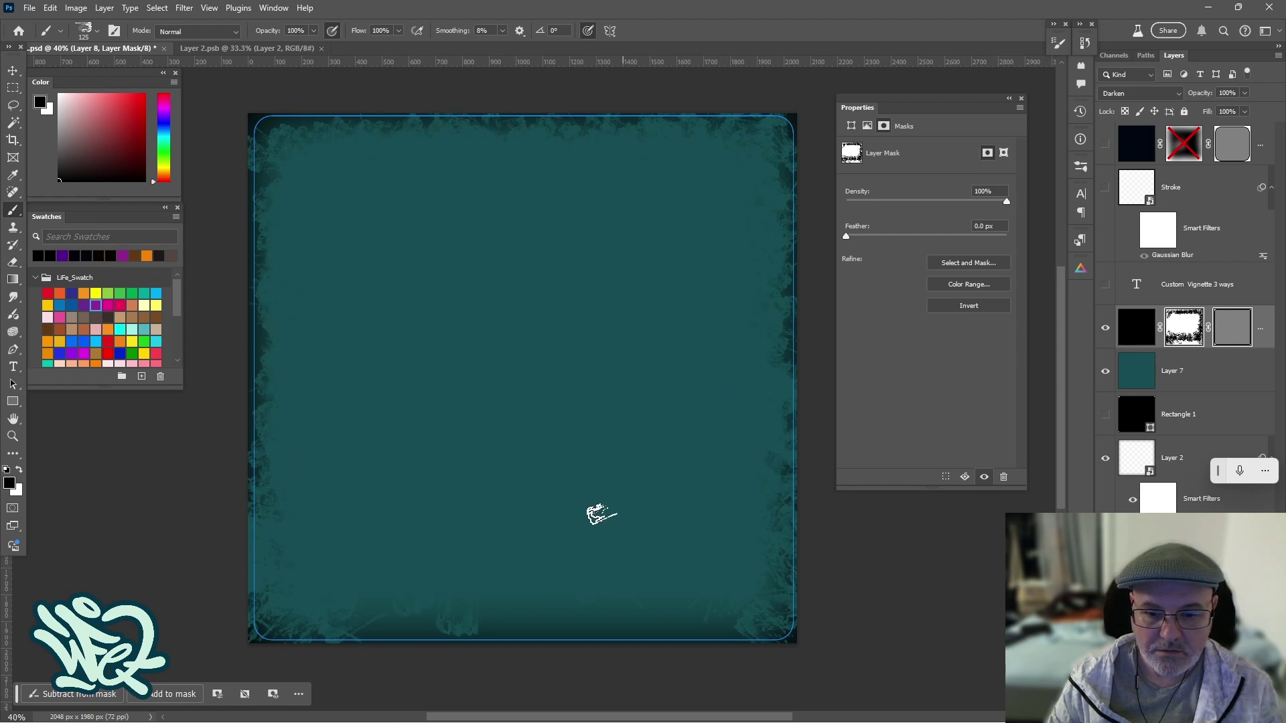
drag(454, 603, 727, 604)
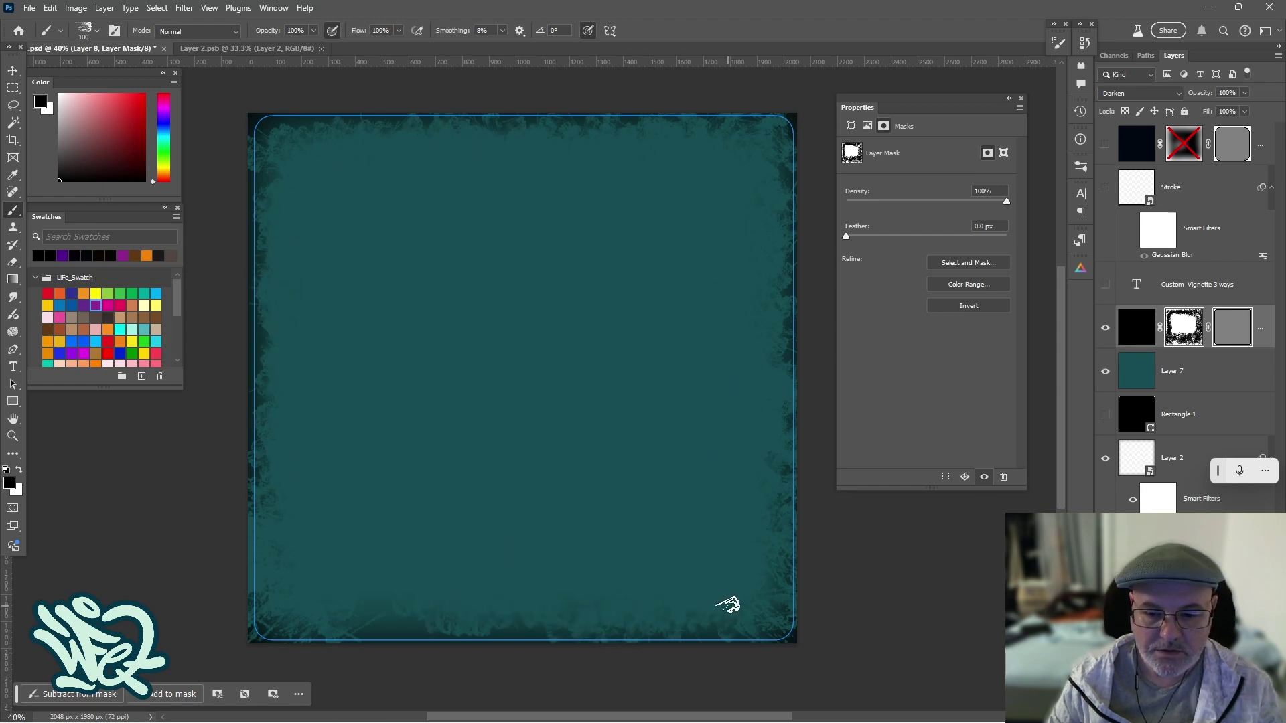
Step: Touch up the vignette's lower corners and sides on the layer mask, varying the textured brush between 70 and 125 px
key(bracketleft)
key(bracketleft)
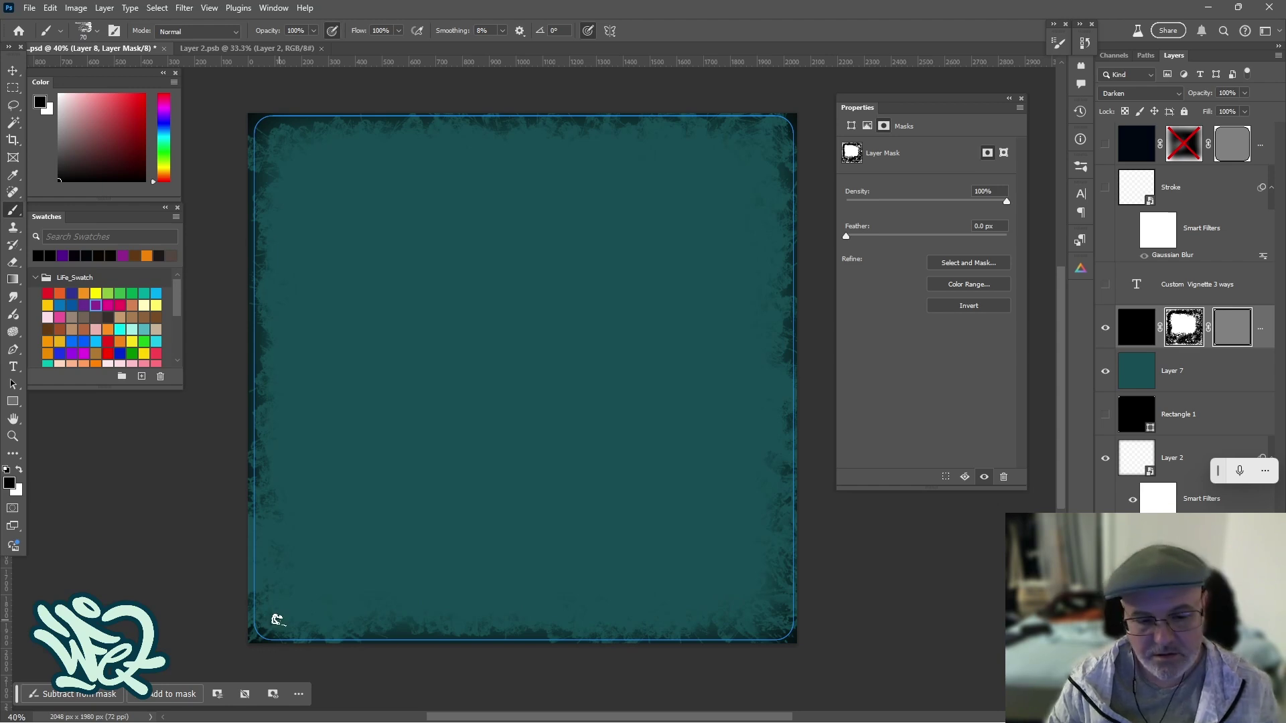
key(bracketright)
key(bracketright)
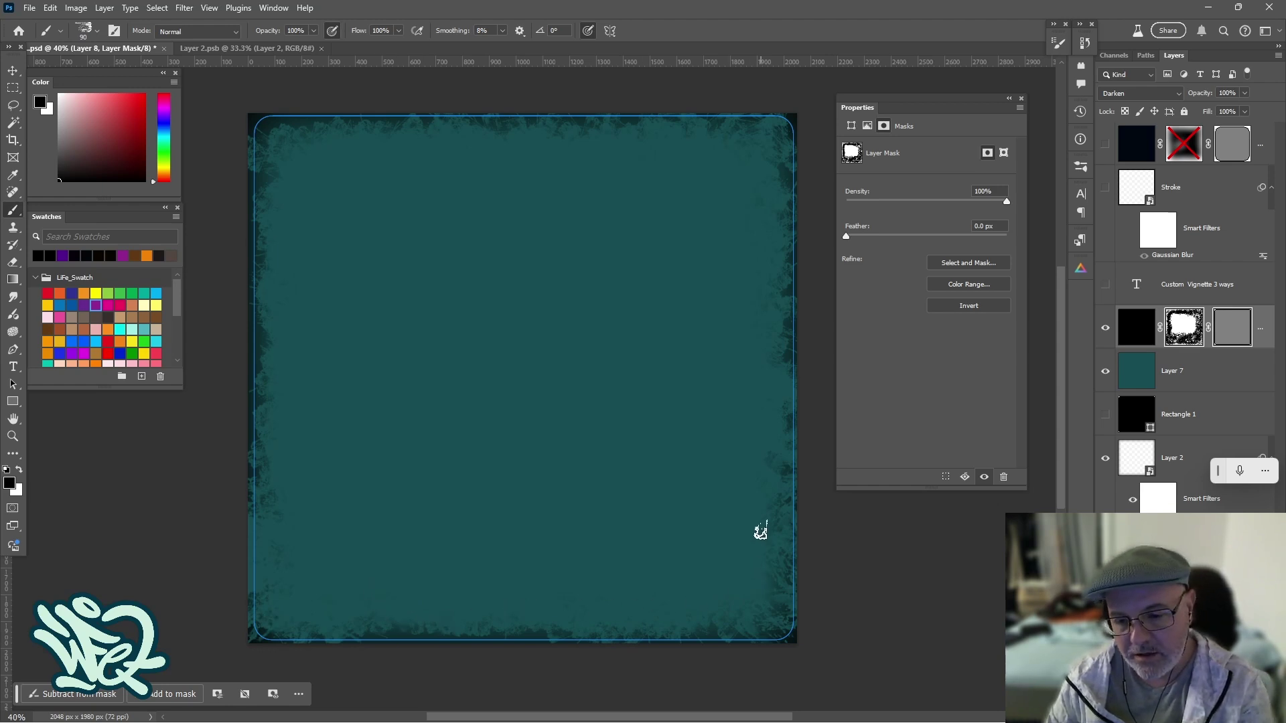
key(bracketright)
key(bracketright)
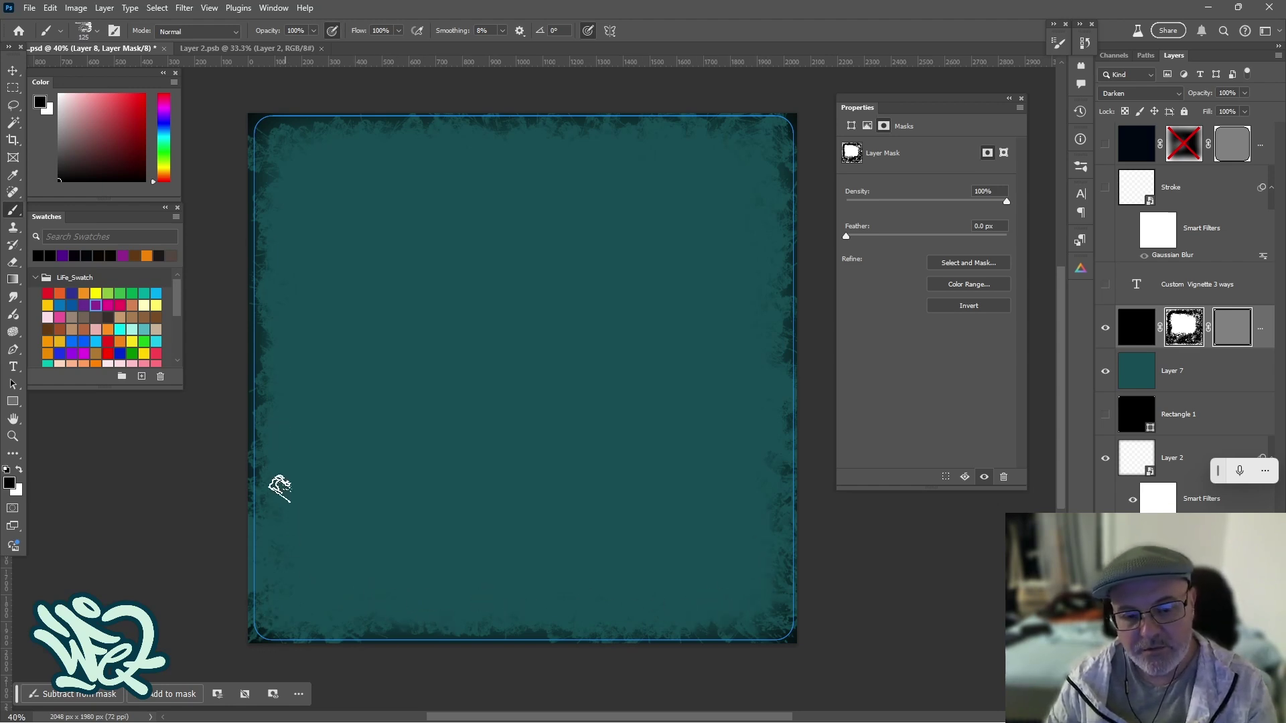
Step: Paint white on Layer 8's mask around the canvas edges with the 125 px brush to restore the outer rim, undoing a stray stroke
key(x)
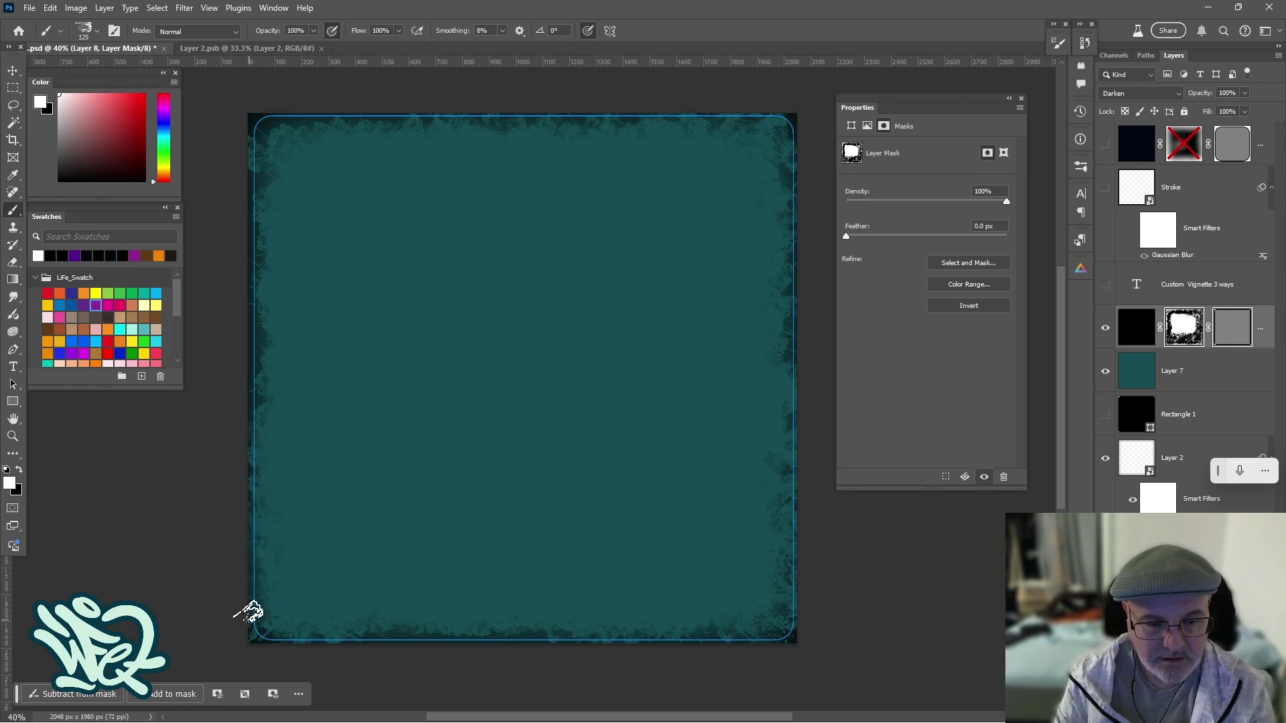
mouse_move(242, 620)
mouse_down()
mouse_move(241, 511)
mouse_move(250, 565)
mouse_move(276, 439)
mouse_move(313, 506)
mouse_move(274, 472)
mouse_move(248, 387)
mouse_up()
key(ctrl+z)
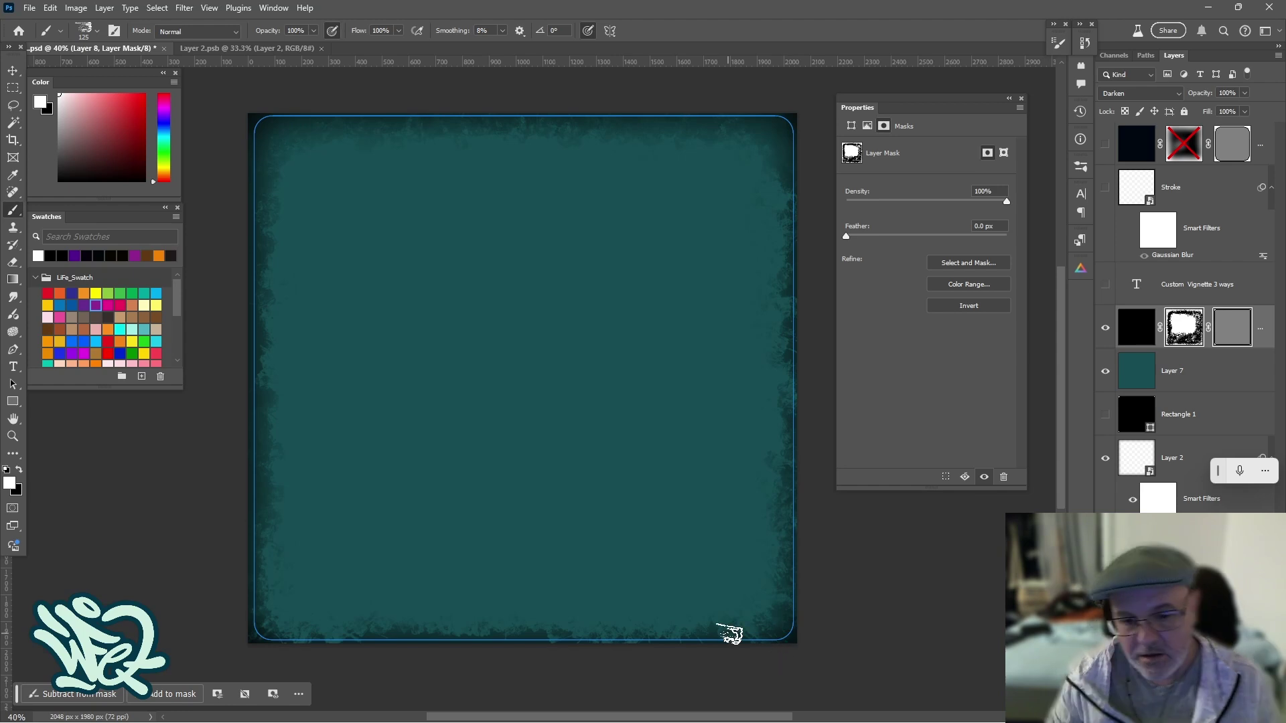
Step: Hide Layers 8 and 7 to show the painted artwork, and select Layer 1
click(1193, 377)
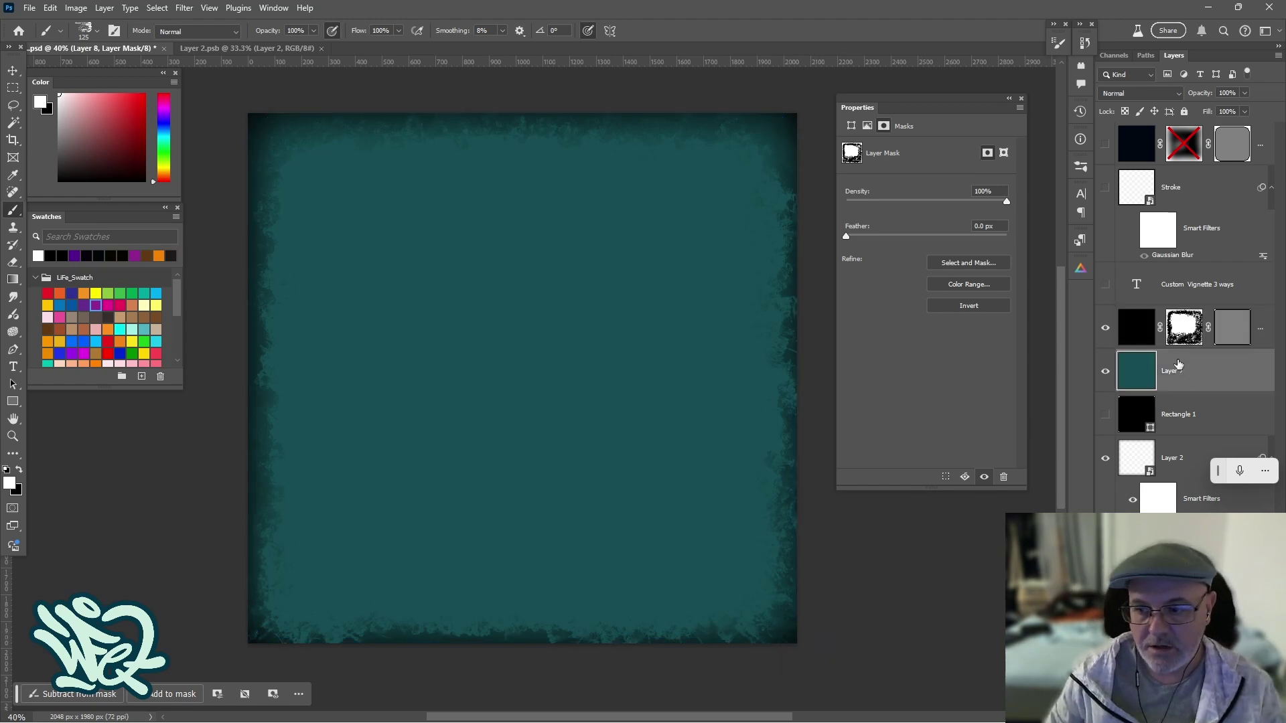
click(1105, 328)
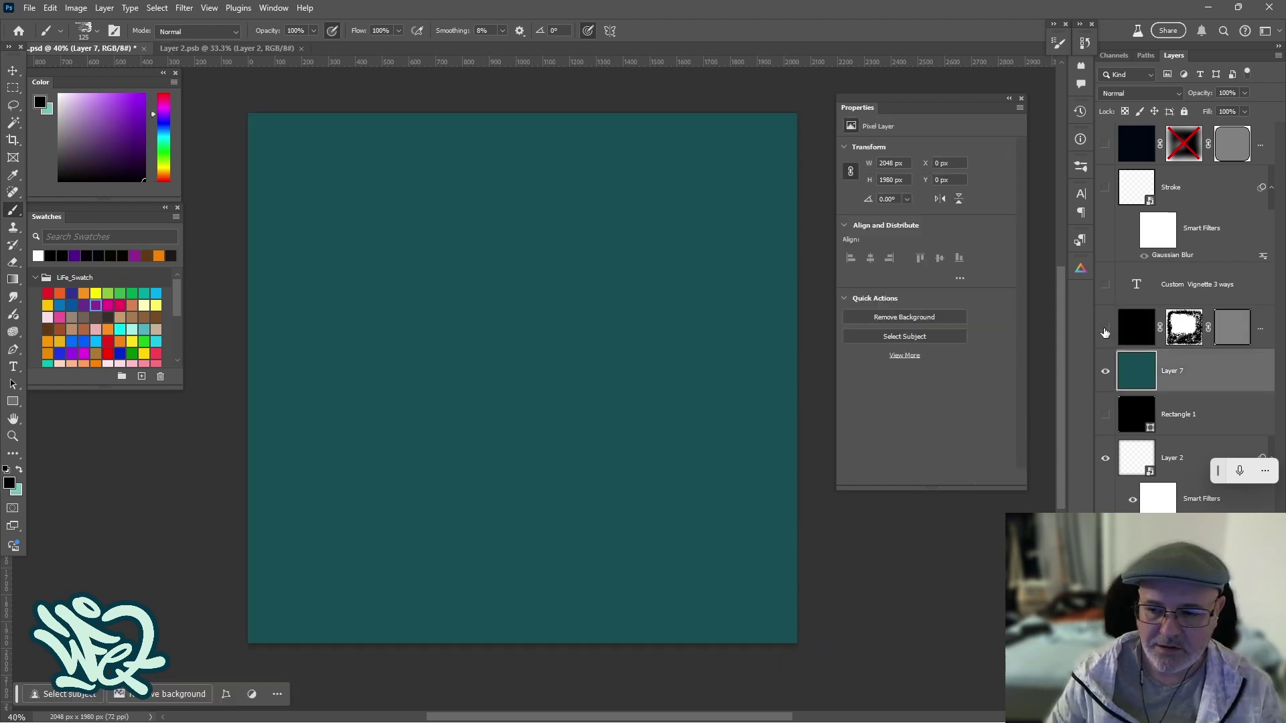
click(1193, 559)
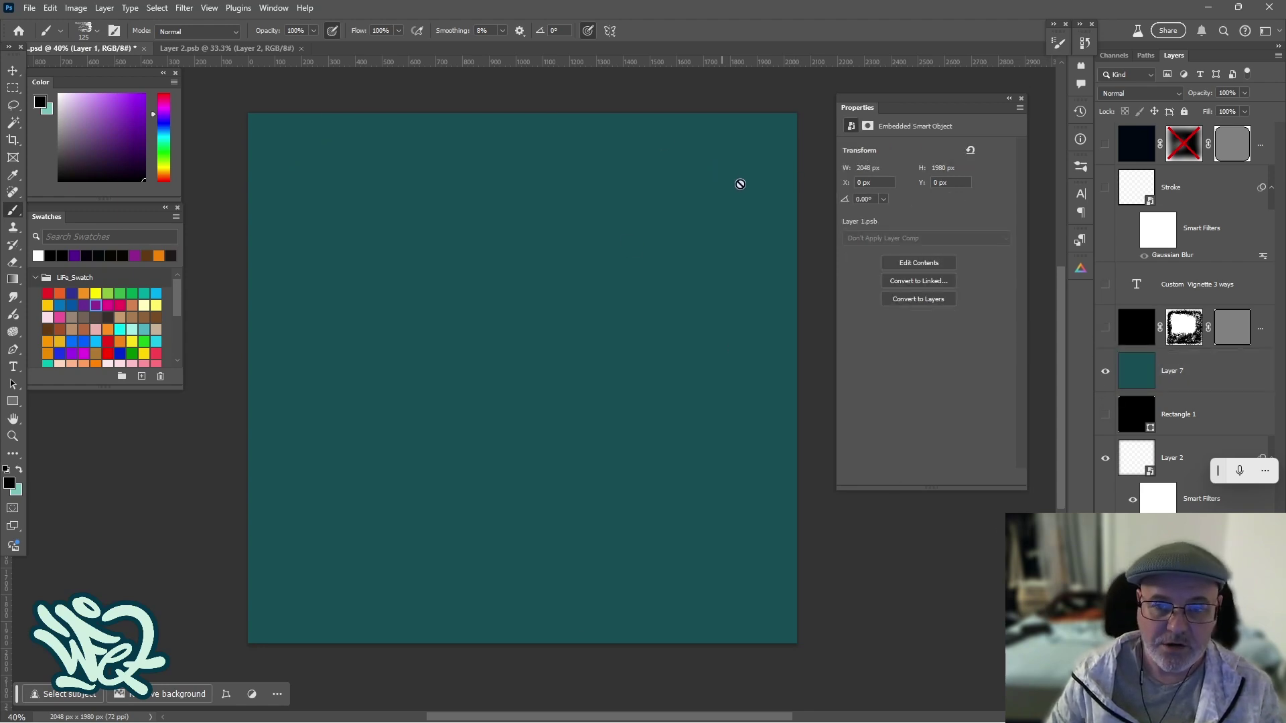
click(1105, 371)
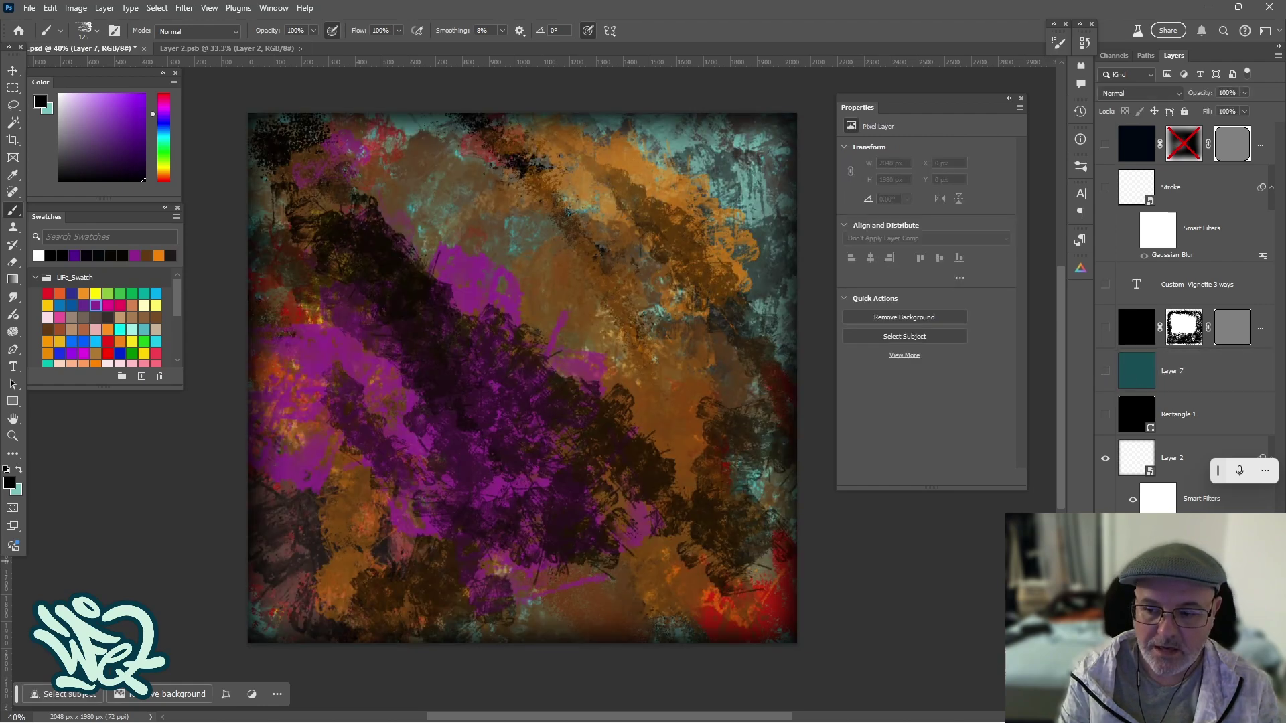
Step: Open Layer 1's smart object contents and draw a gradient in a sampled brown inward from the artwork's left edge
double_click(1137, 556)
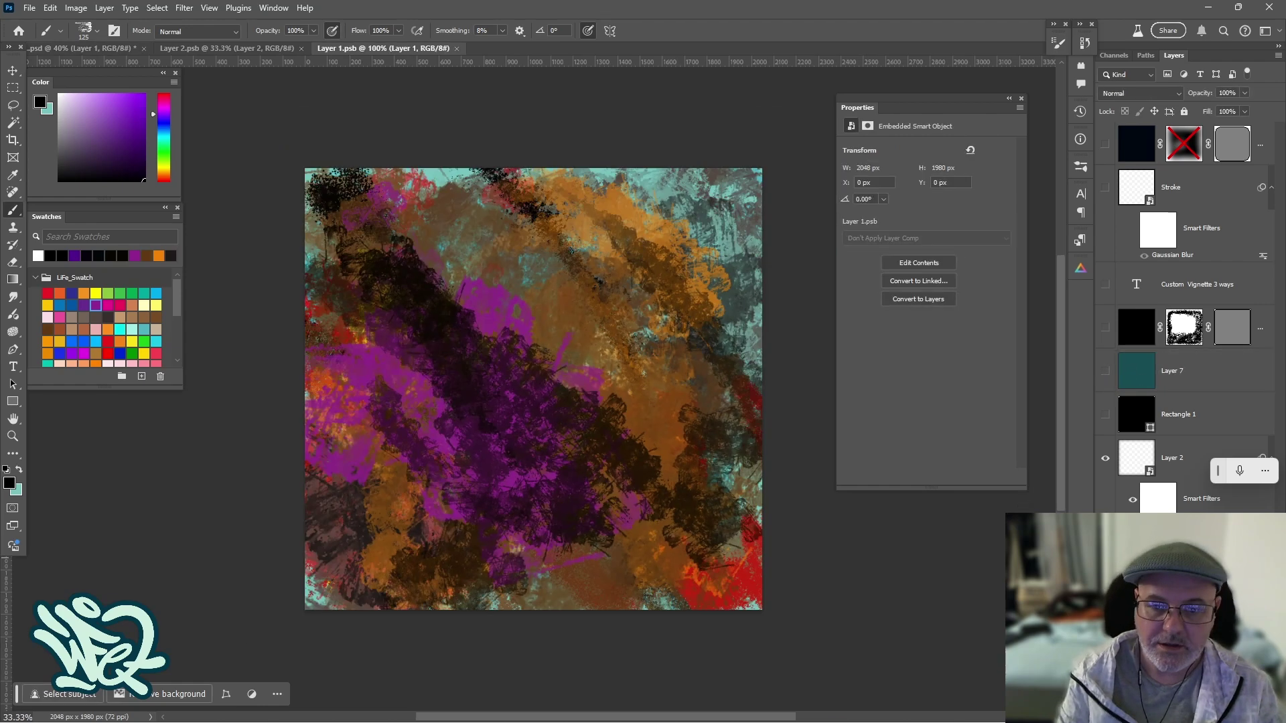
alt+click(630, 389)
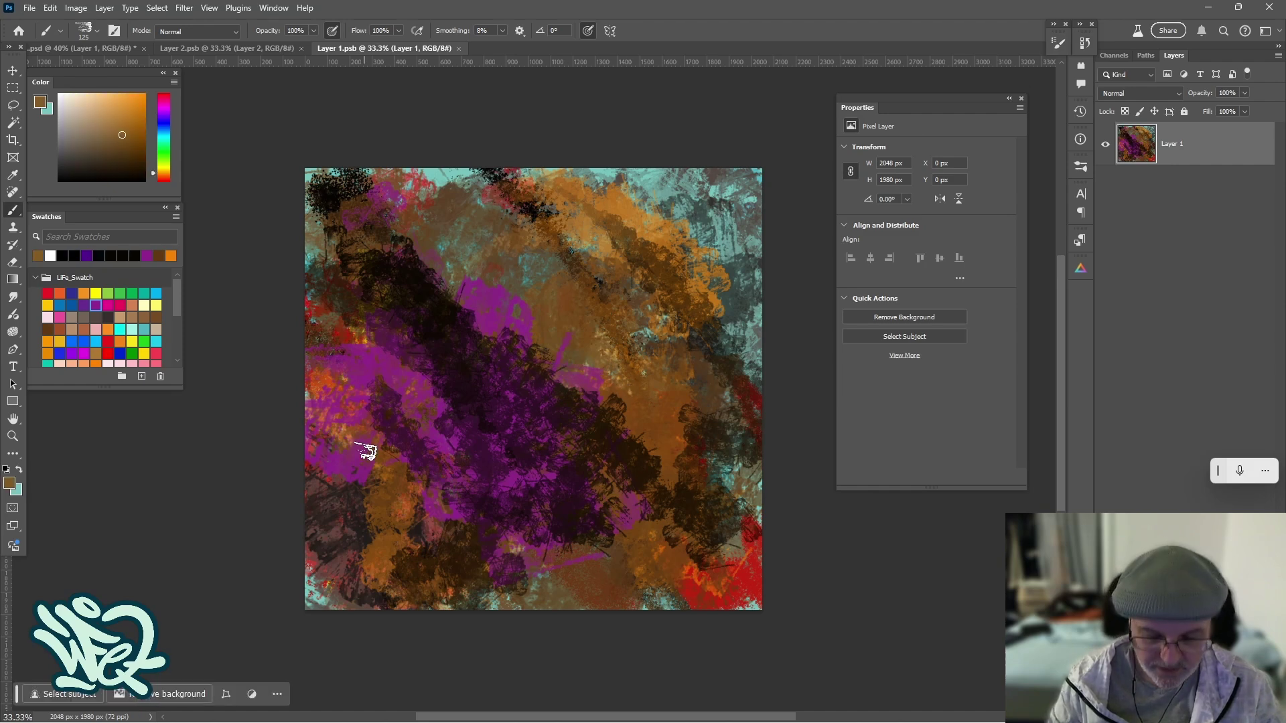
key(g)
drag(289, 439, 627, 344)
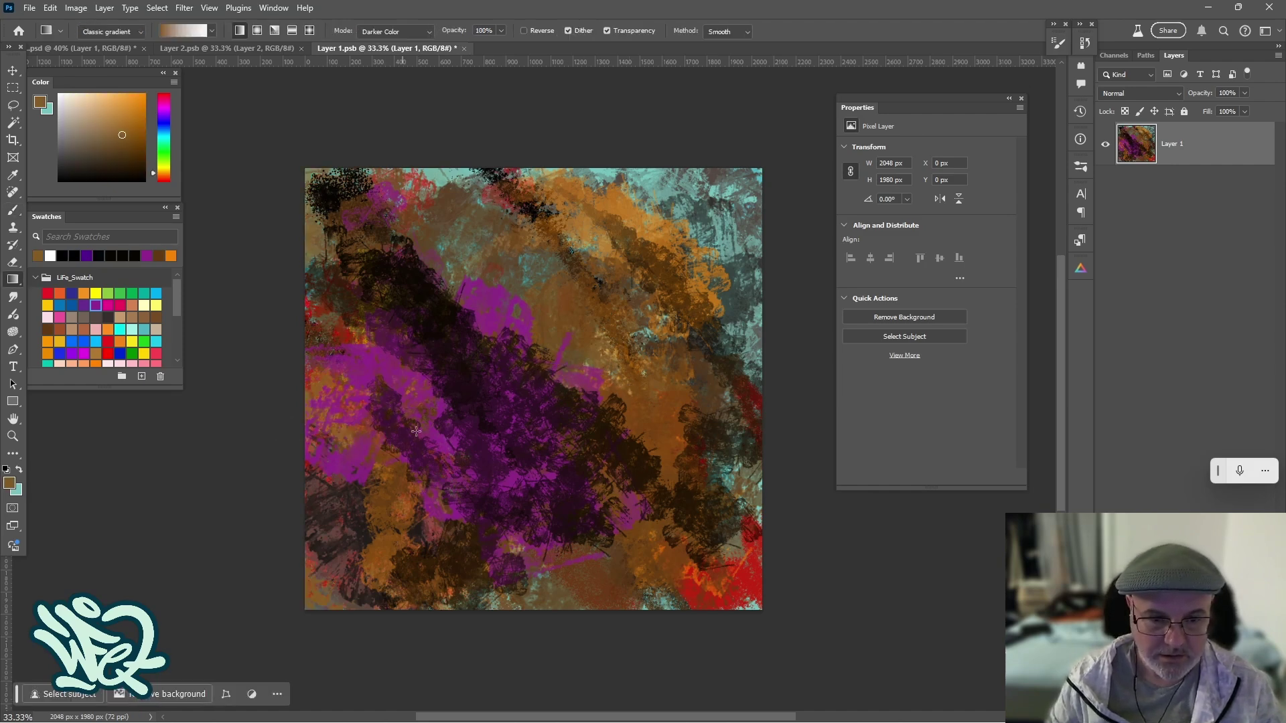
Step: Set the gradient mode to Normal, sample the artwork's red, and try a red gradient rising from the bottom edge before undoing it
click(395, 32)
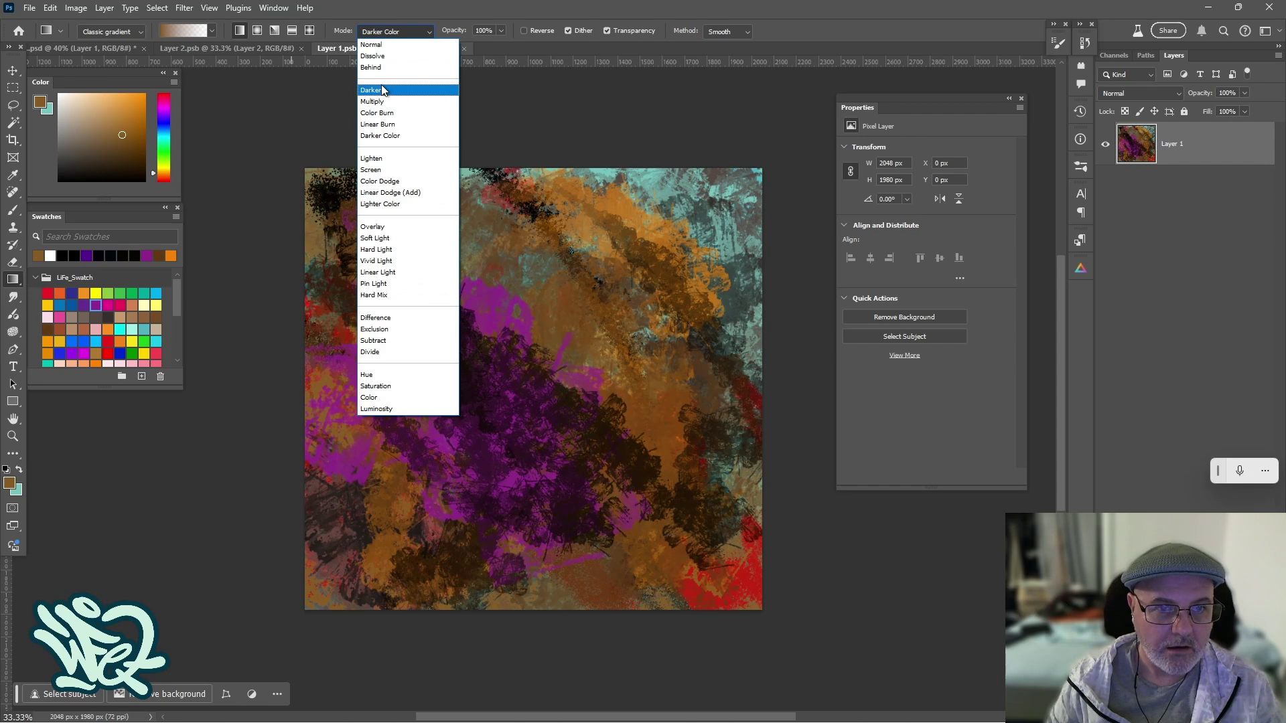
click(386, 45)
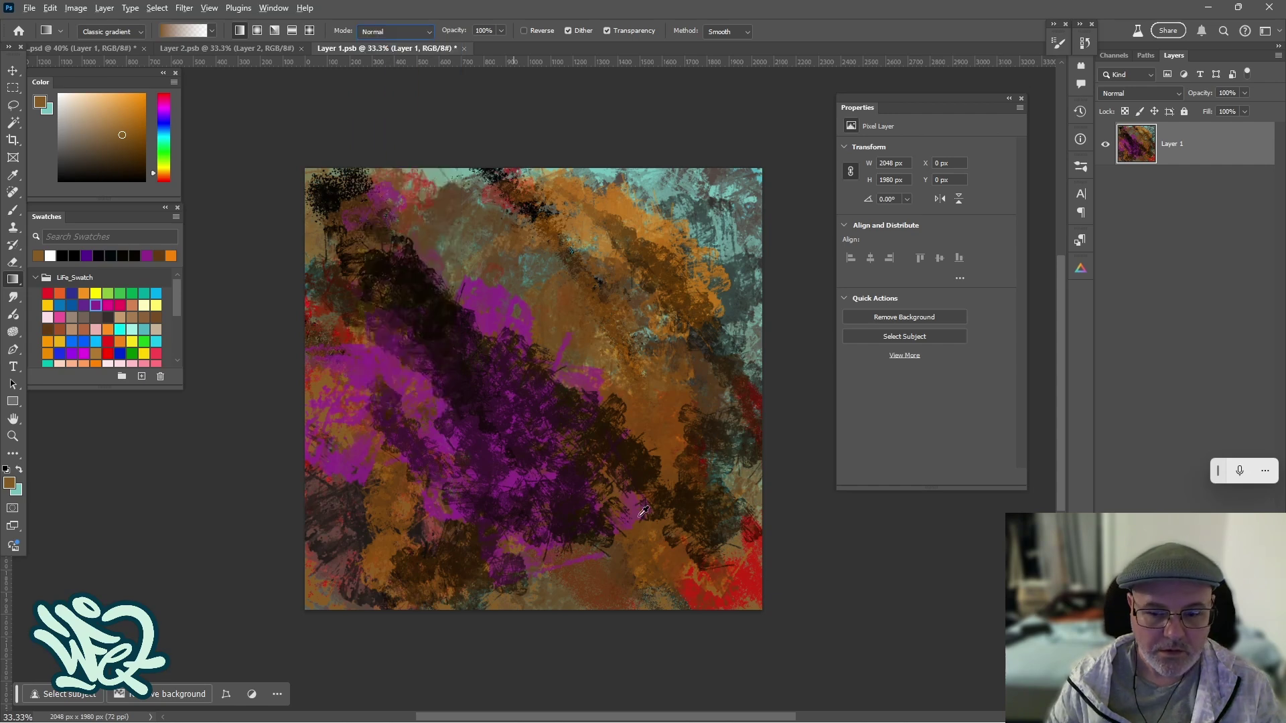
alt+click(755, 561)
drag(468, 584, 513, 253)
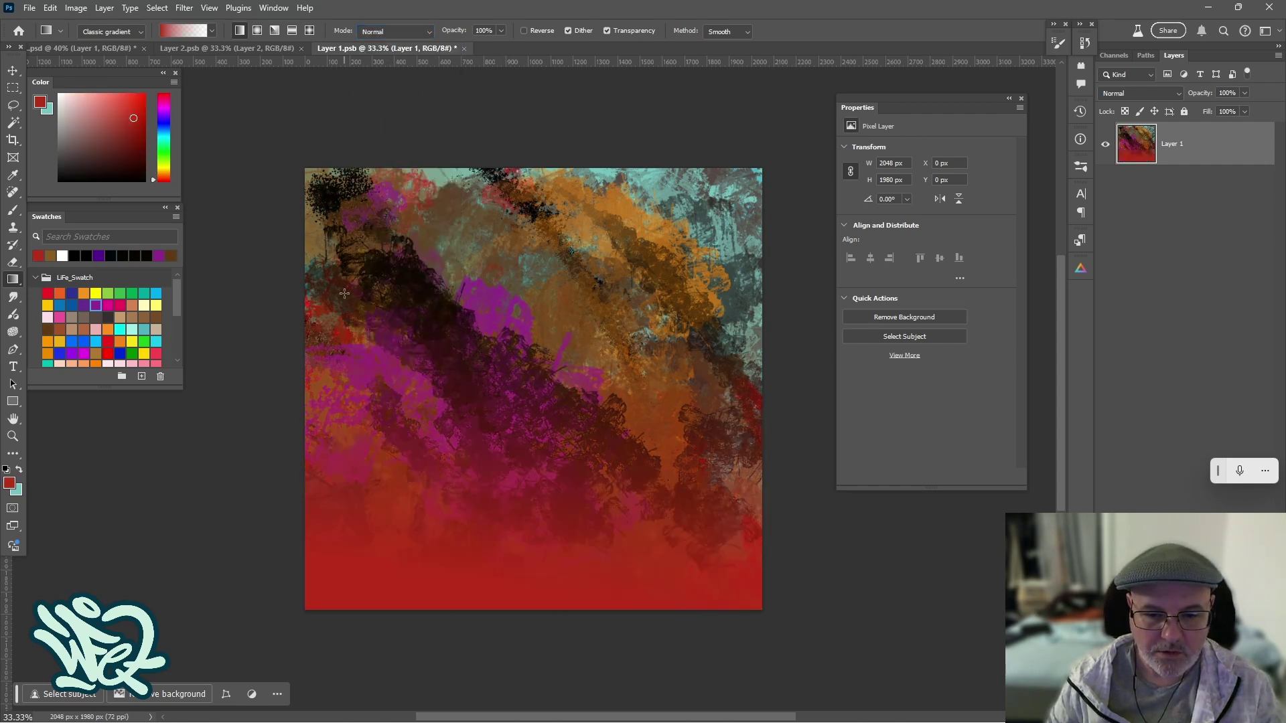
key(ctrl+z)
Step: Lower the gradient opacity to 43% and draw several red gradients inward from the artwork's edges
click(501, 31)
click(467, 44)
drag(454, 147, 522, 583)
drag(401, 434, 720, 354)
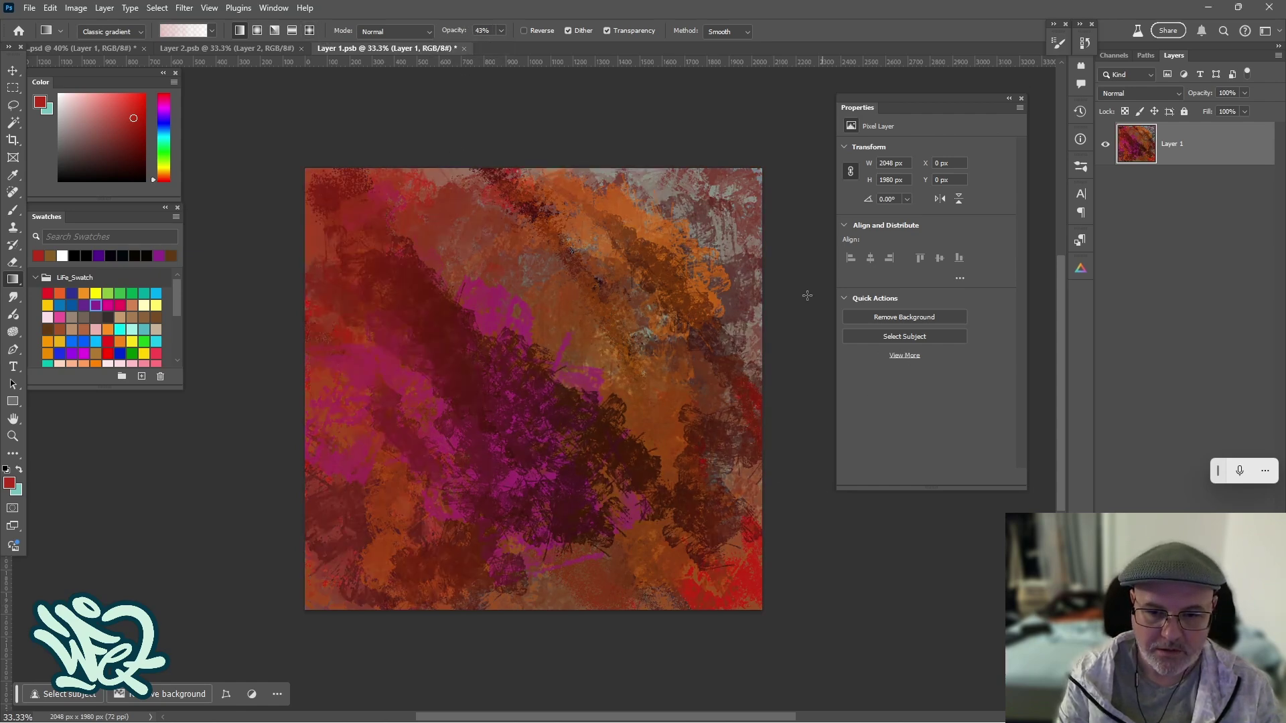
drag(754, 265, 671, 251)
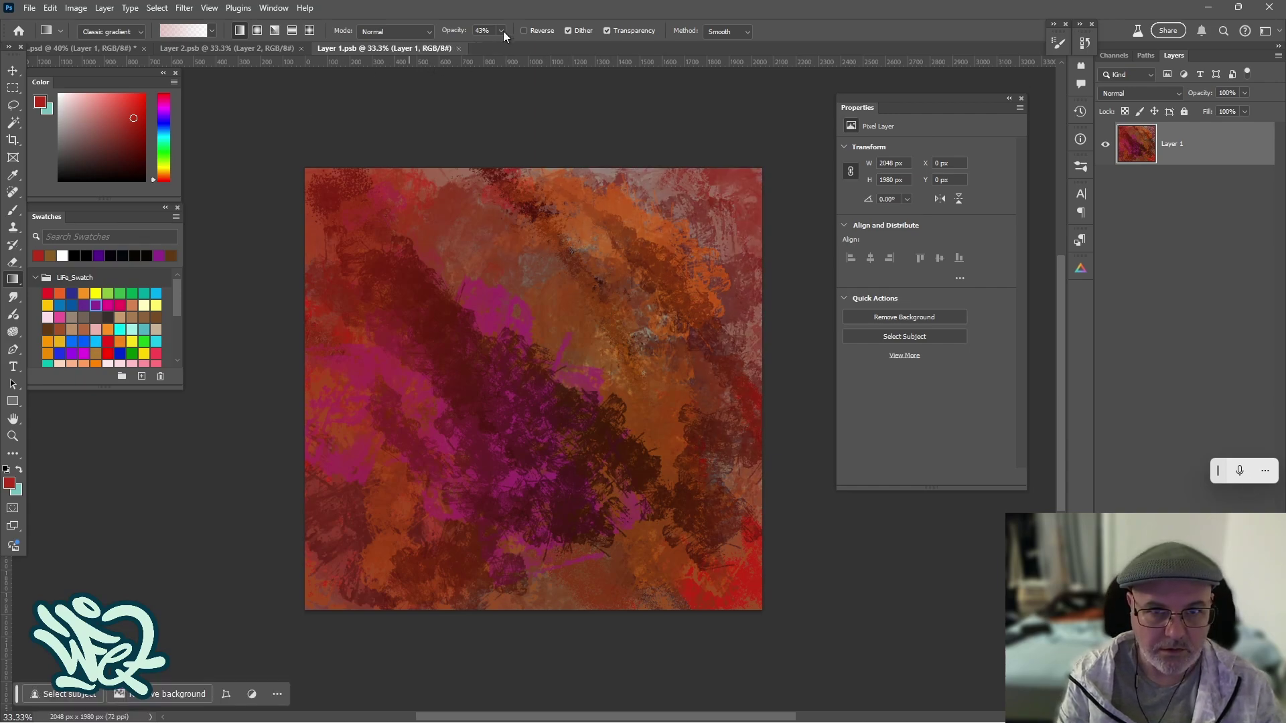
Step: Close Layer 1's contents with the gradient opacity reset to 100%, and hide Layer 2's border vignette in the main document
drag(504, 34, 545, 45)
key(ctrl+w)
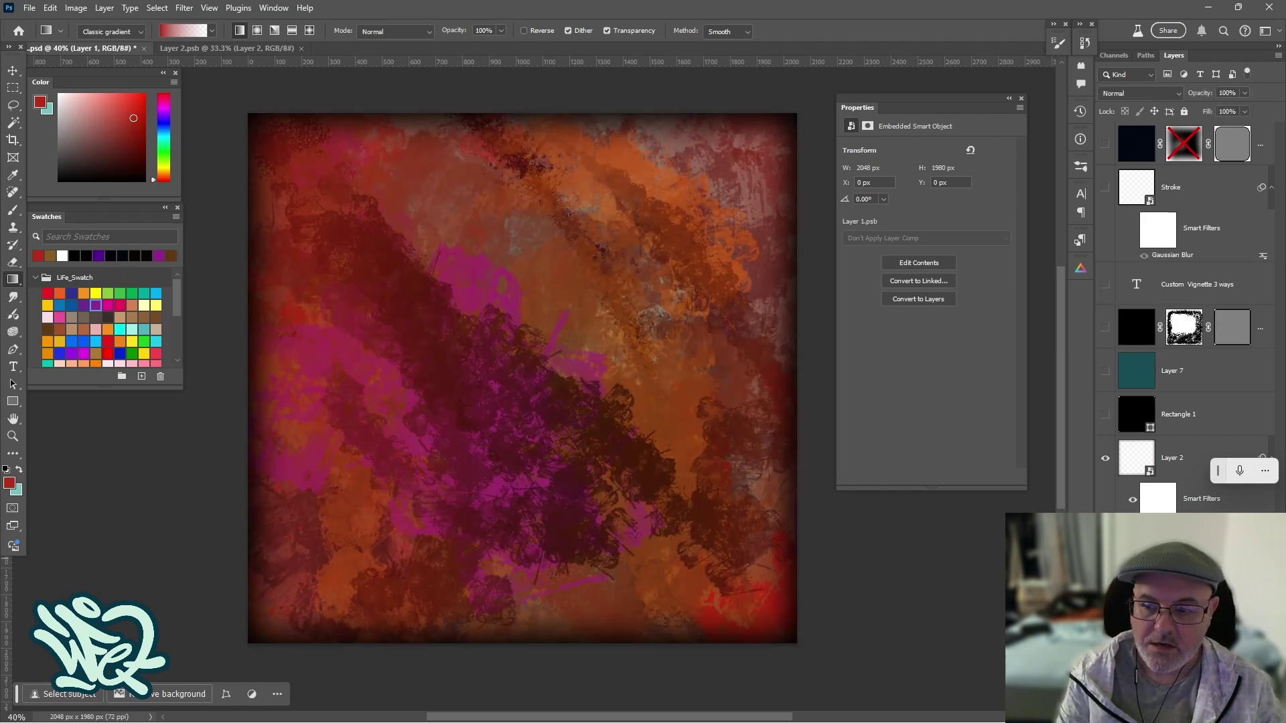
click(1105, 458)
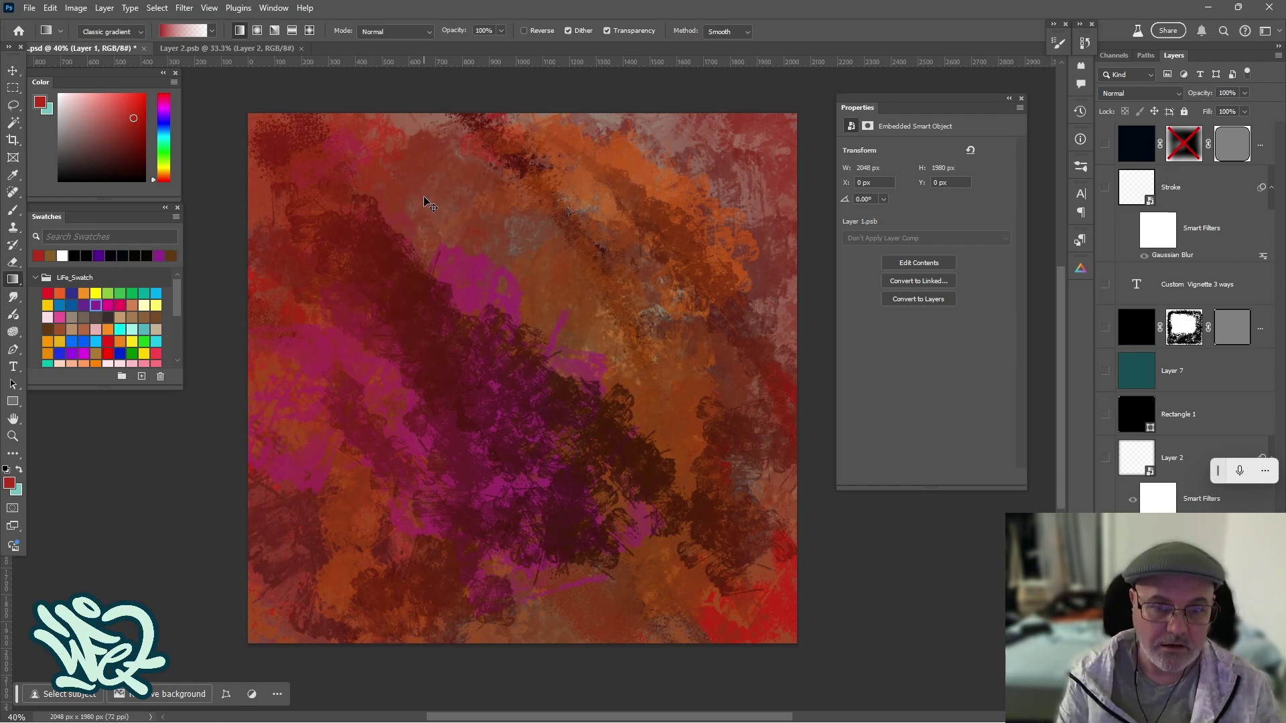
Step: Select the whole canvas and convert Layer 1 to a smart object in preparation for a filter
key(ctrl+a)
click(185, 8)
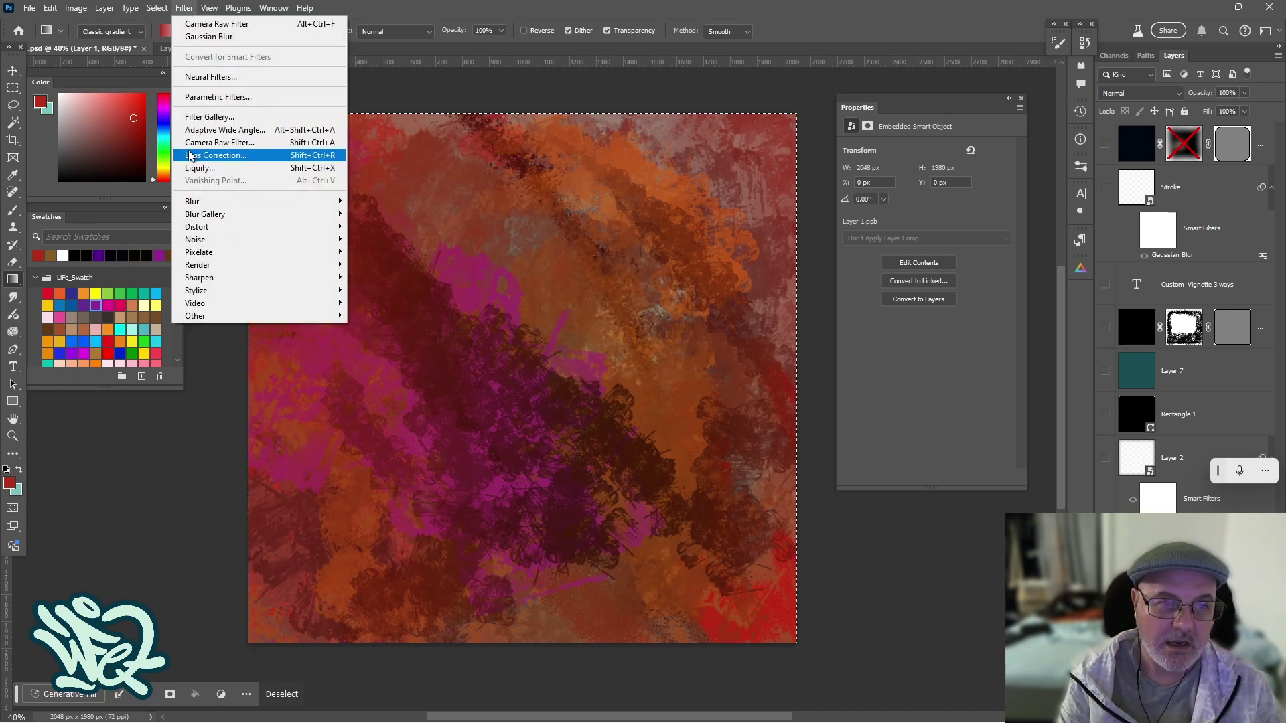
click(209, 117)
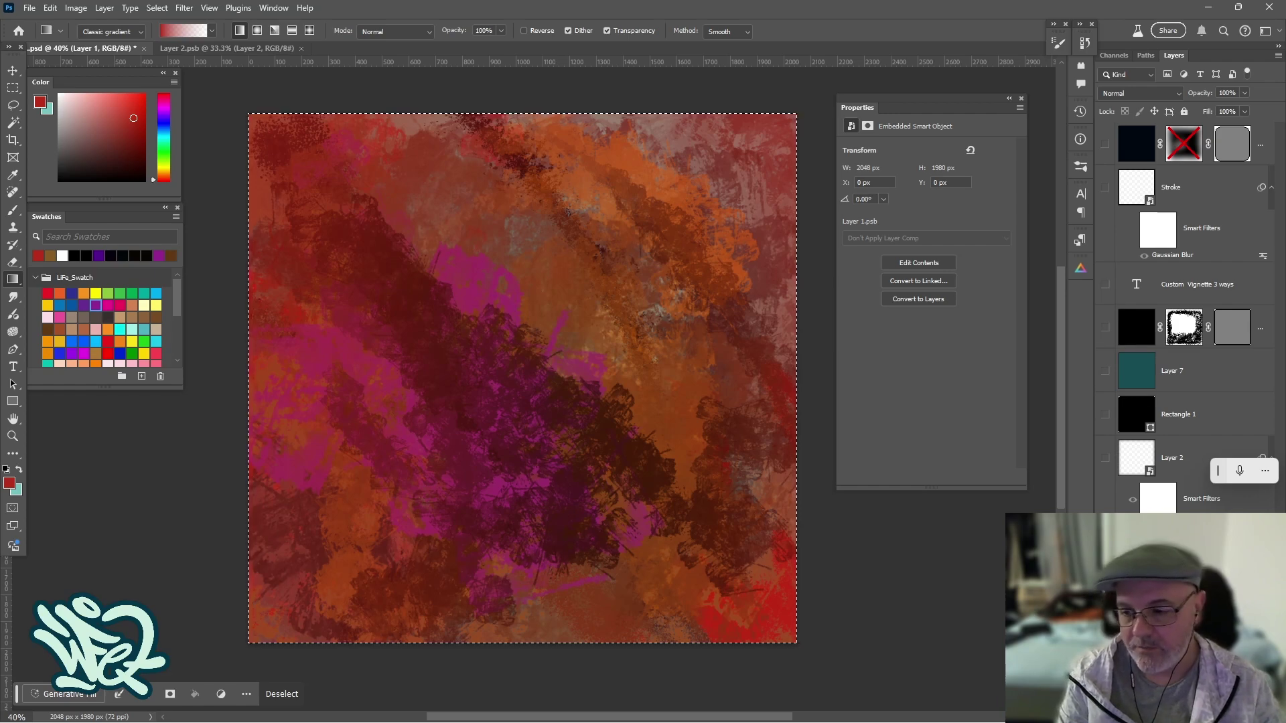
right_click(1225, 501)
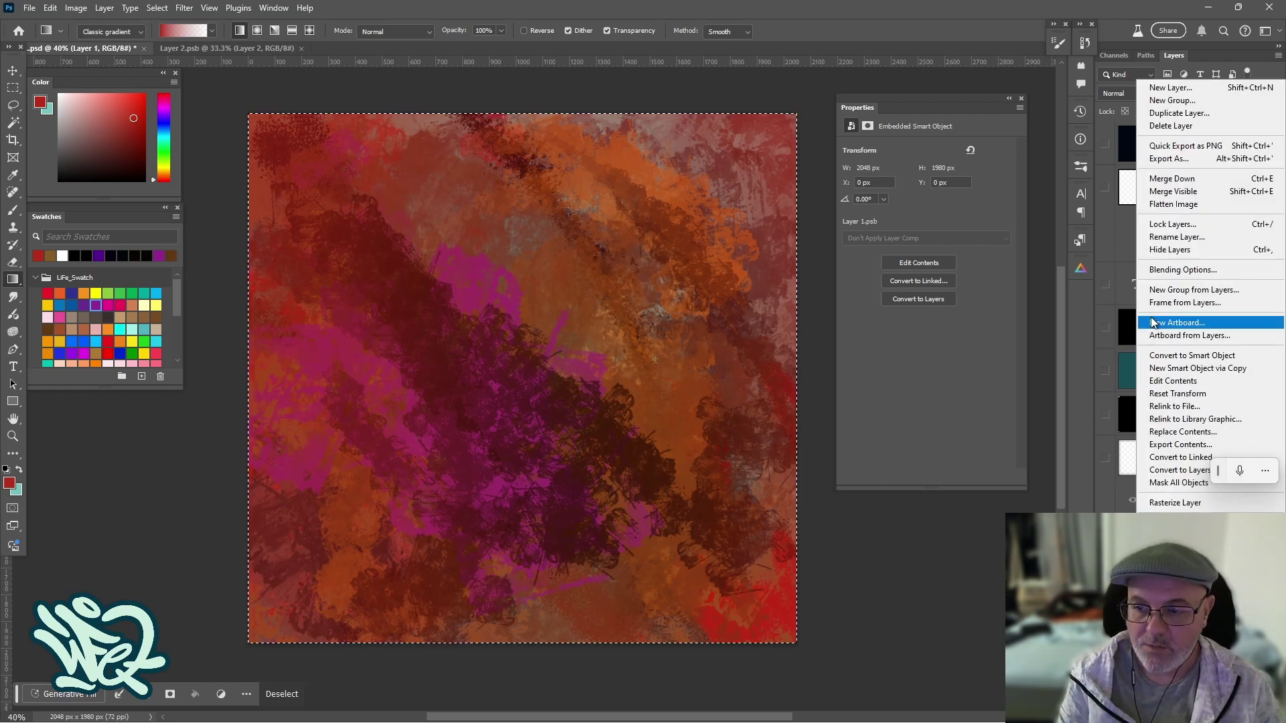
click(1173, 356)
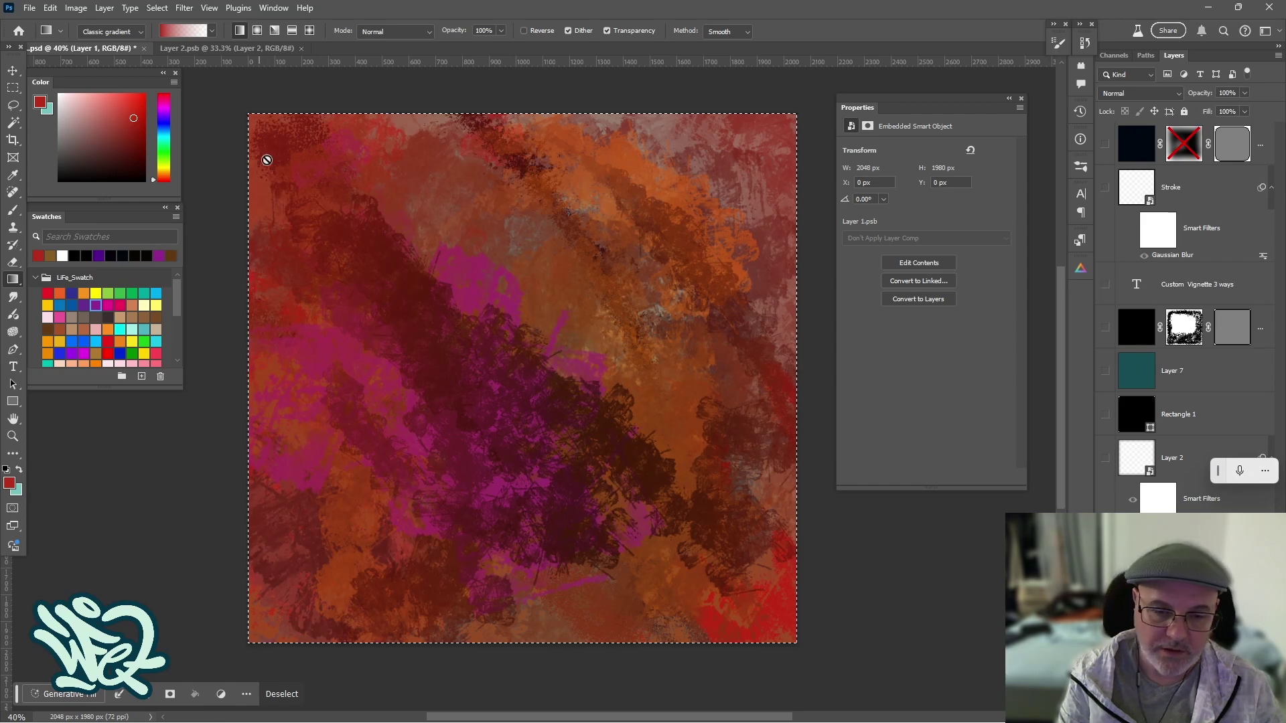
click(185, 7)
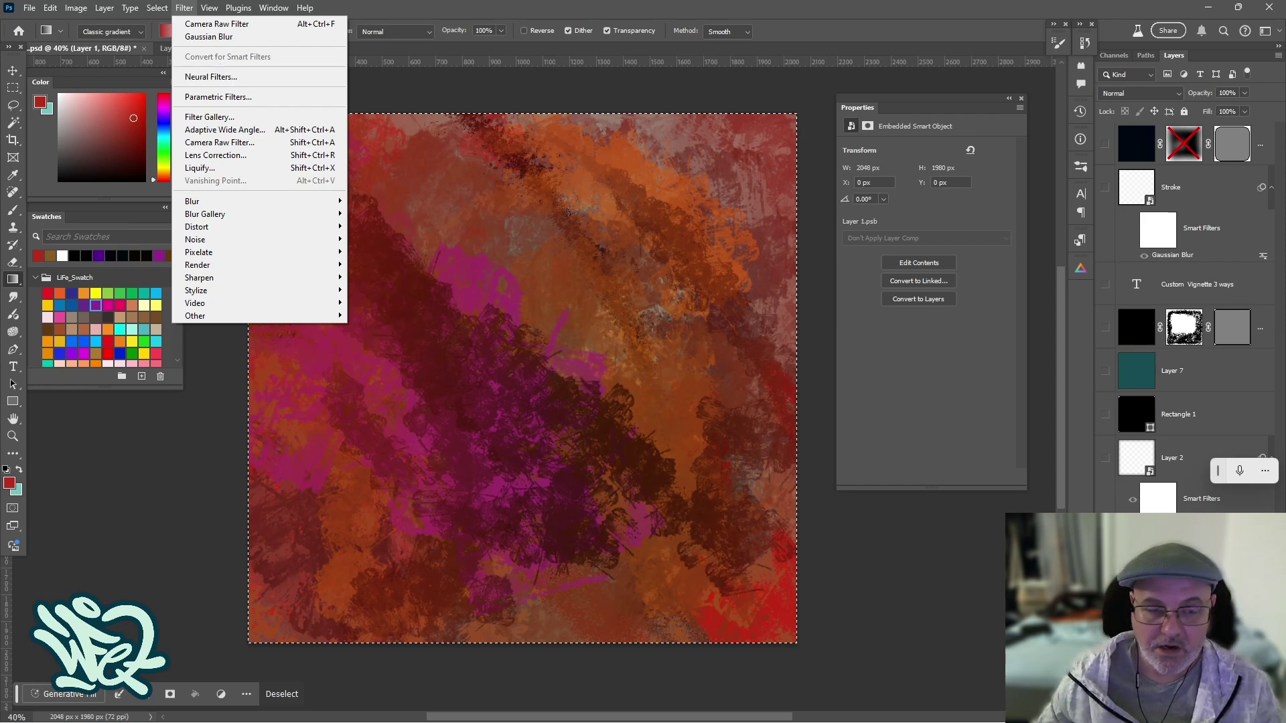
click(205, 144)
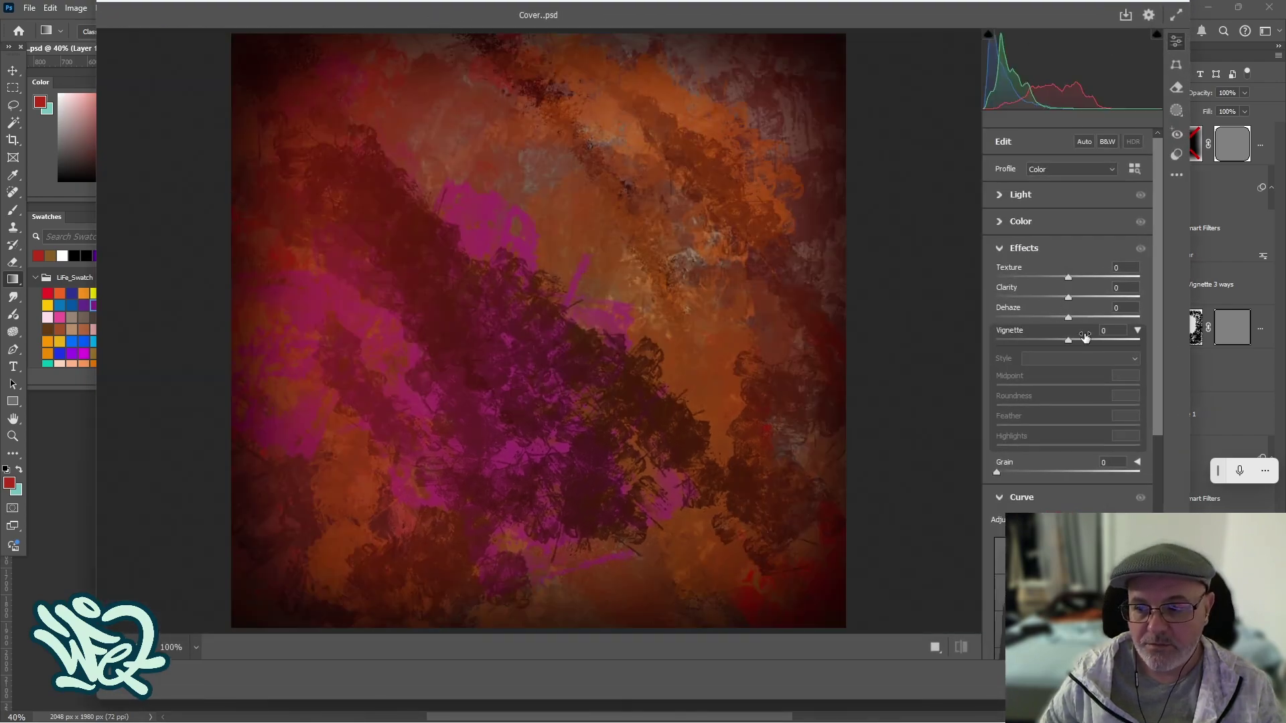
click(1000, 249)
click(1001, 249)
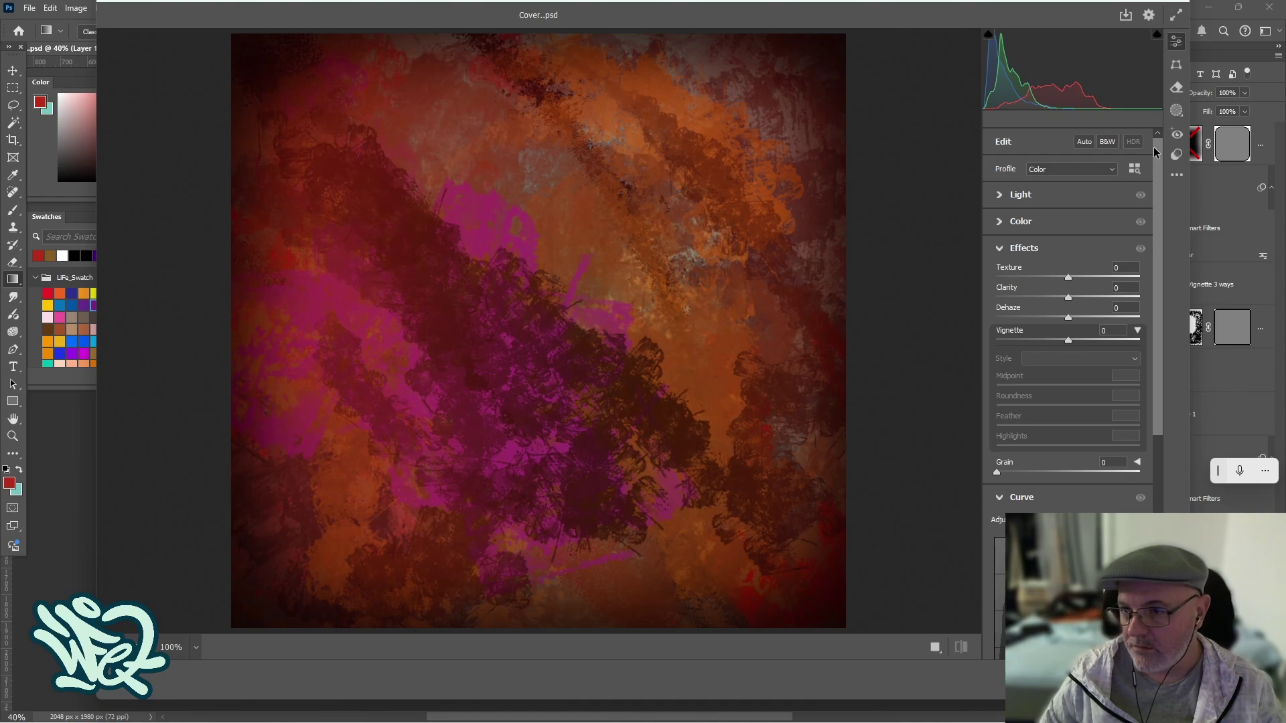
click(1099, 679)
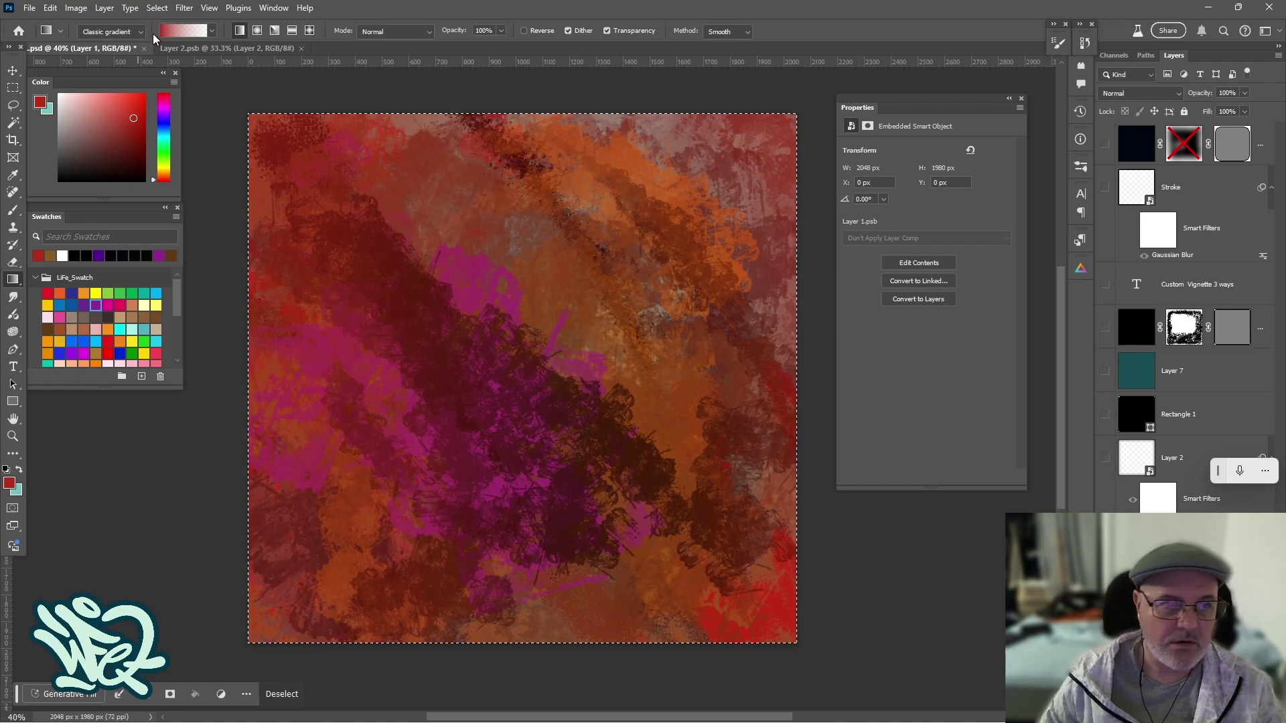
Step: Open the Camera Raw Filter for Layer 1 and collapse its Effects, Optics and Calibration sections
click(184, 7)
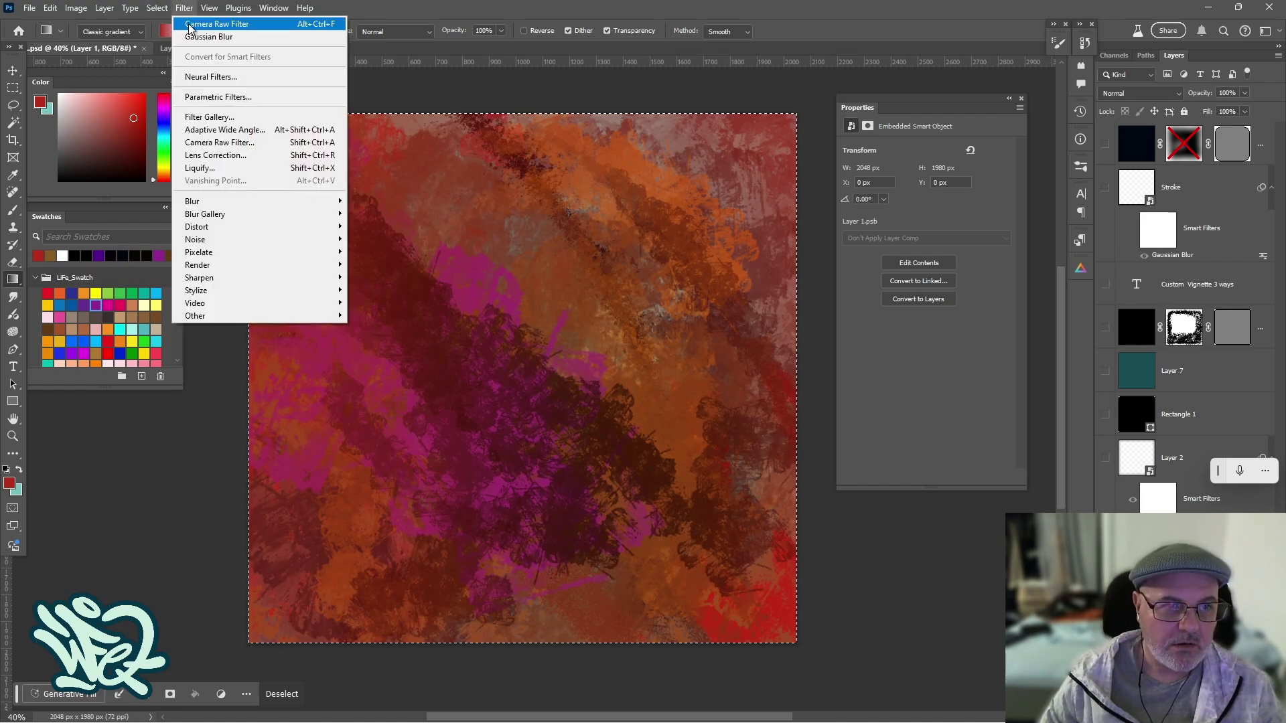
click(189, 25)
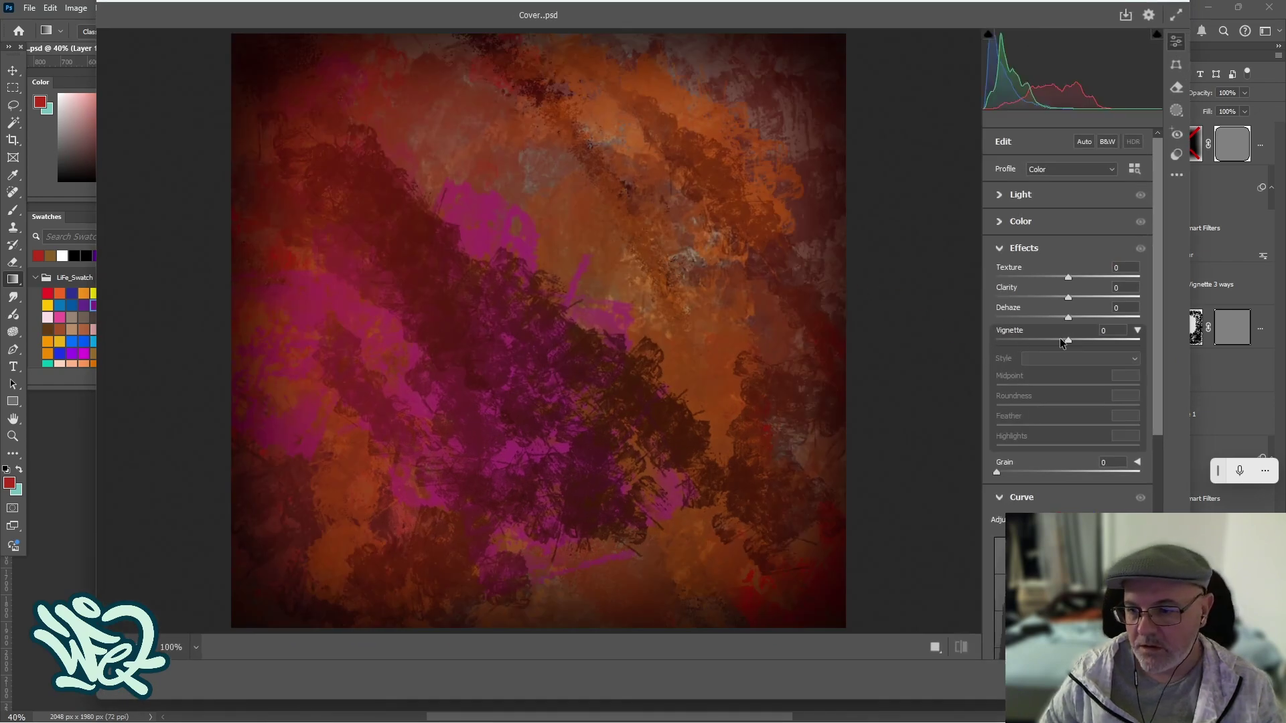
click(1137, 331)
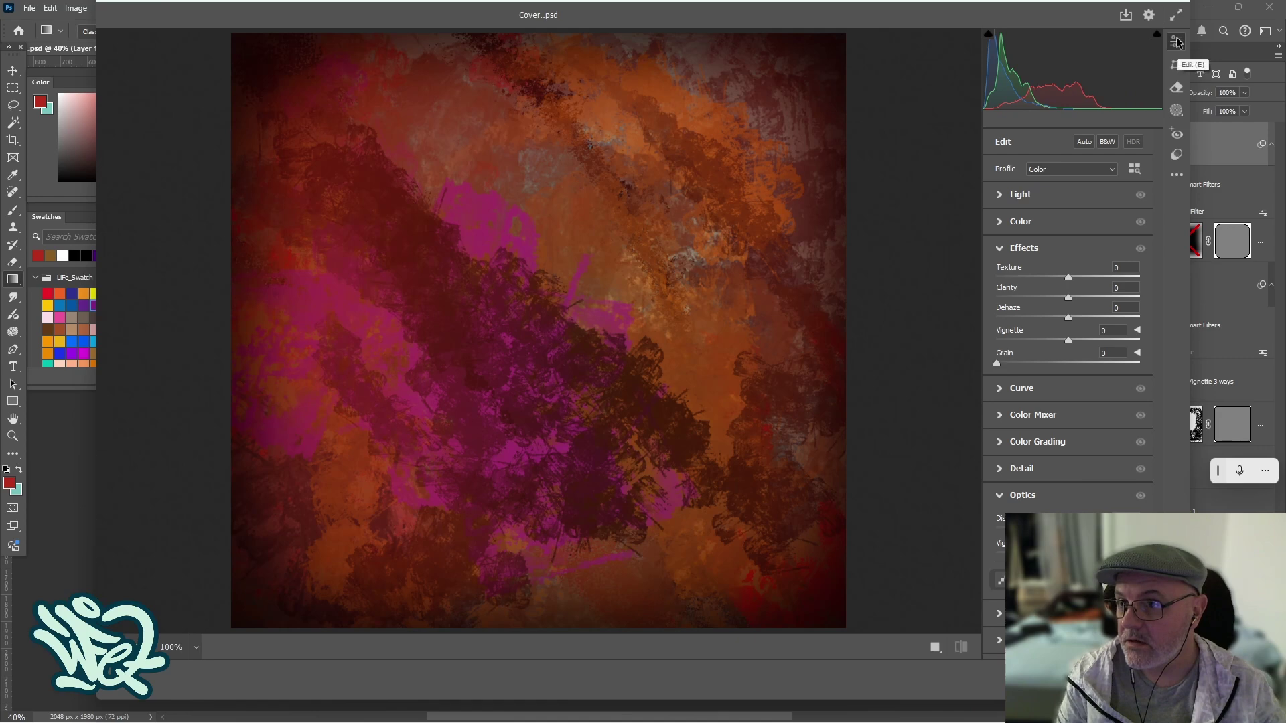
click(1001, 248)
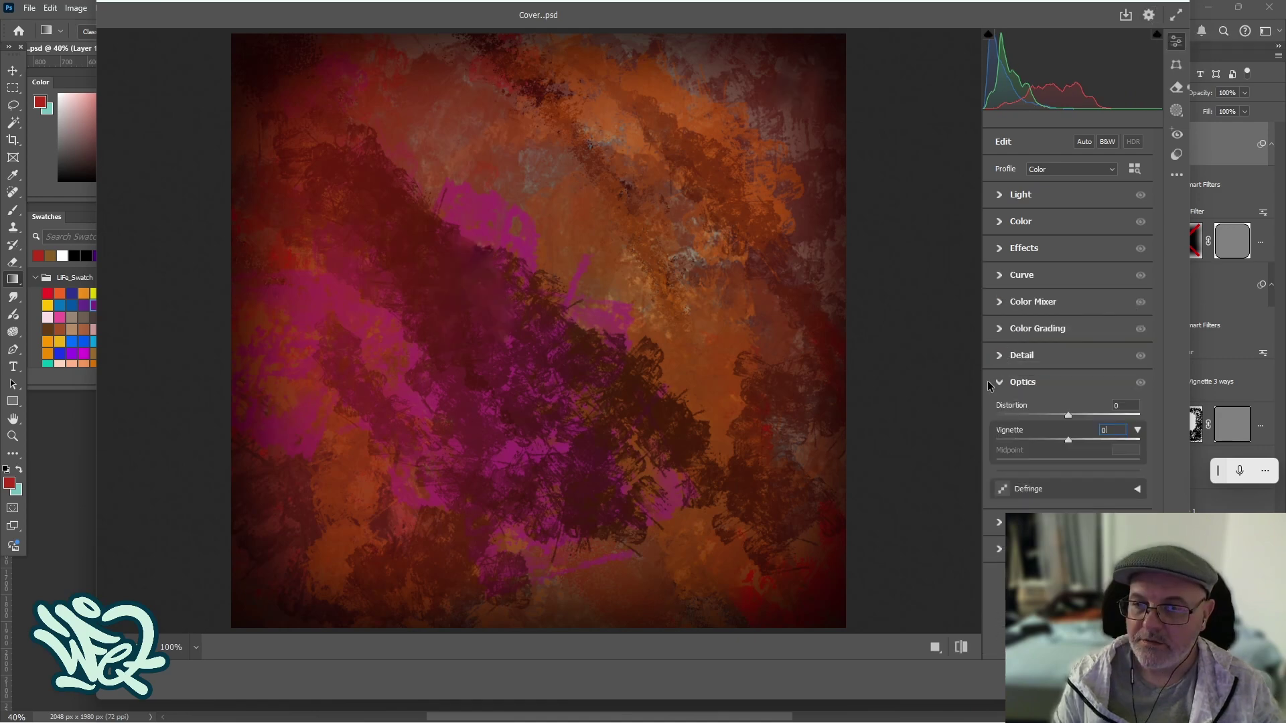
click(1001, 383)
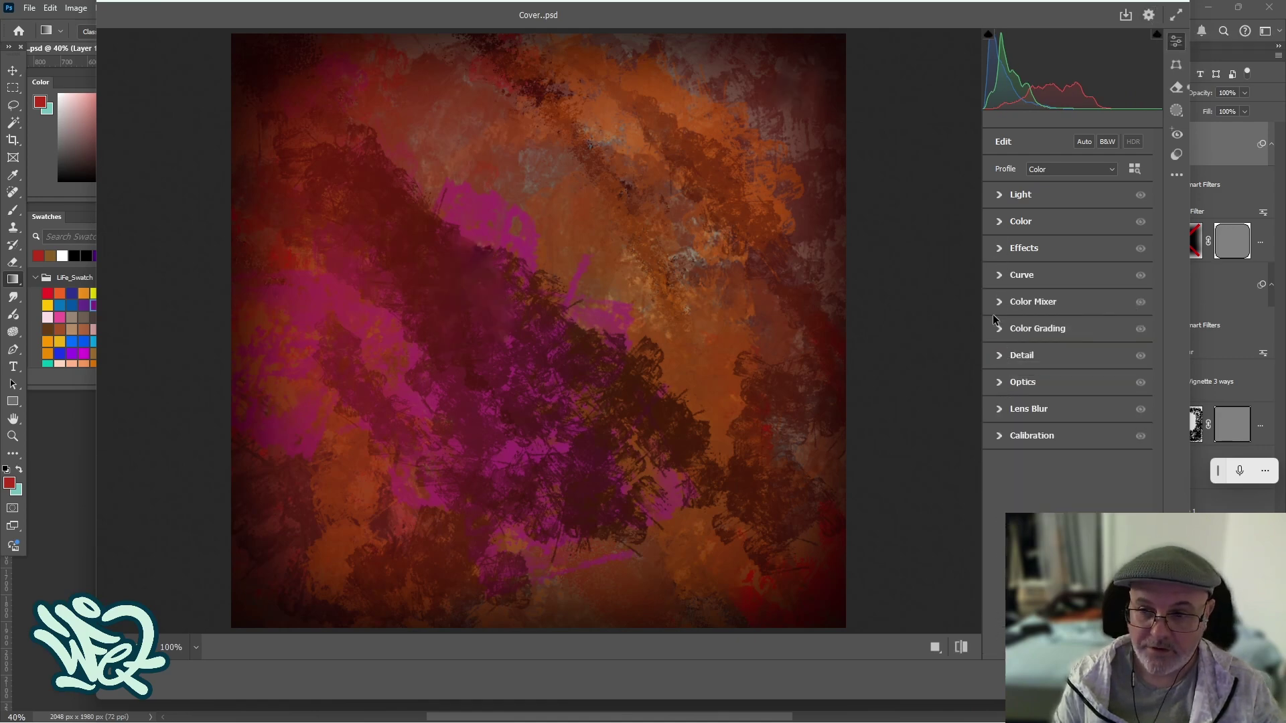
click(999, 436)
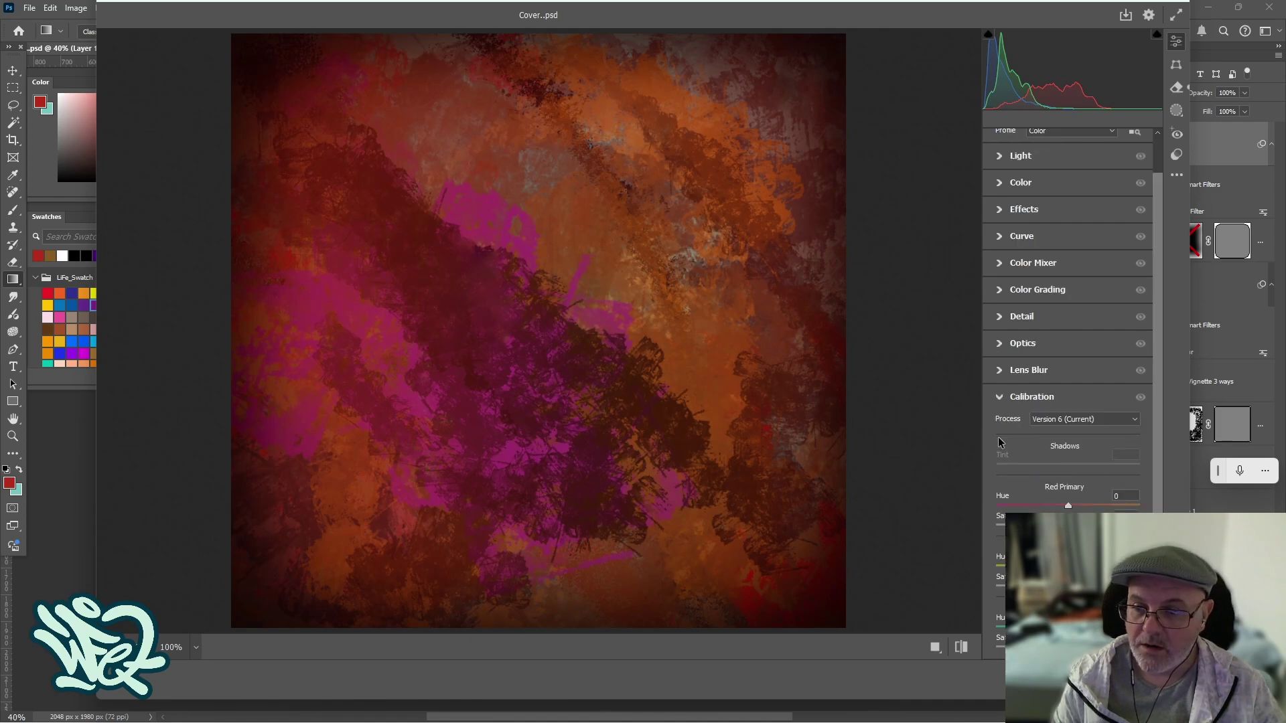
click(1001, 399)
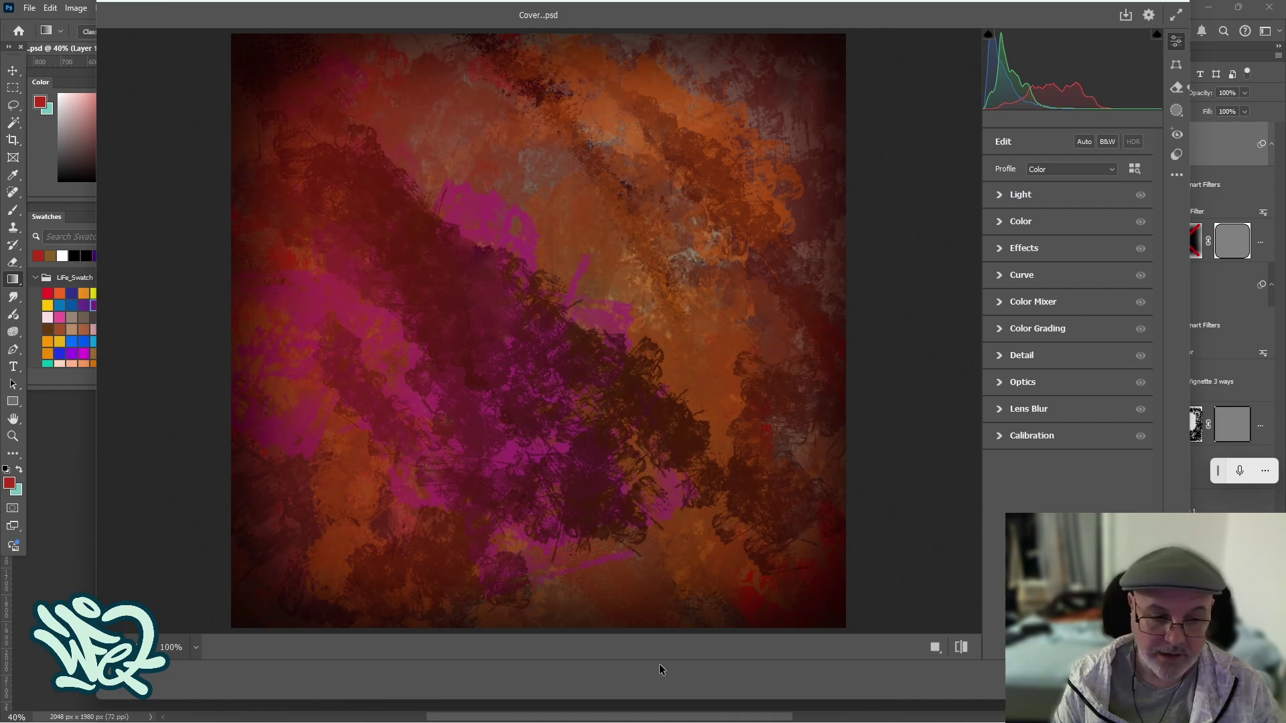
Step: Compare the before and after versions of the artwork side by side in the Camera Raw preview
click(936, 647)
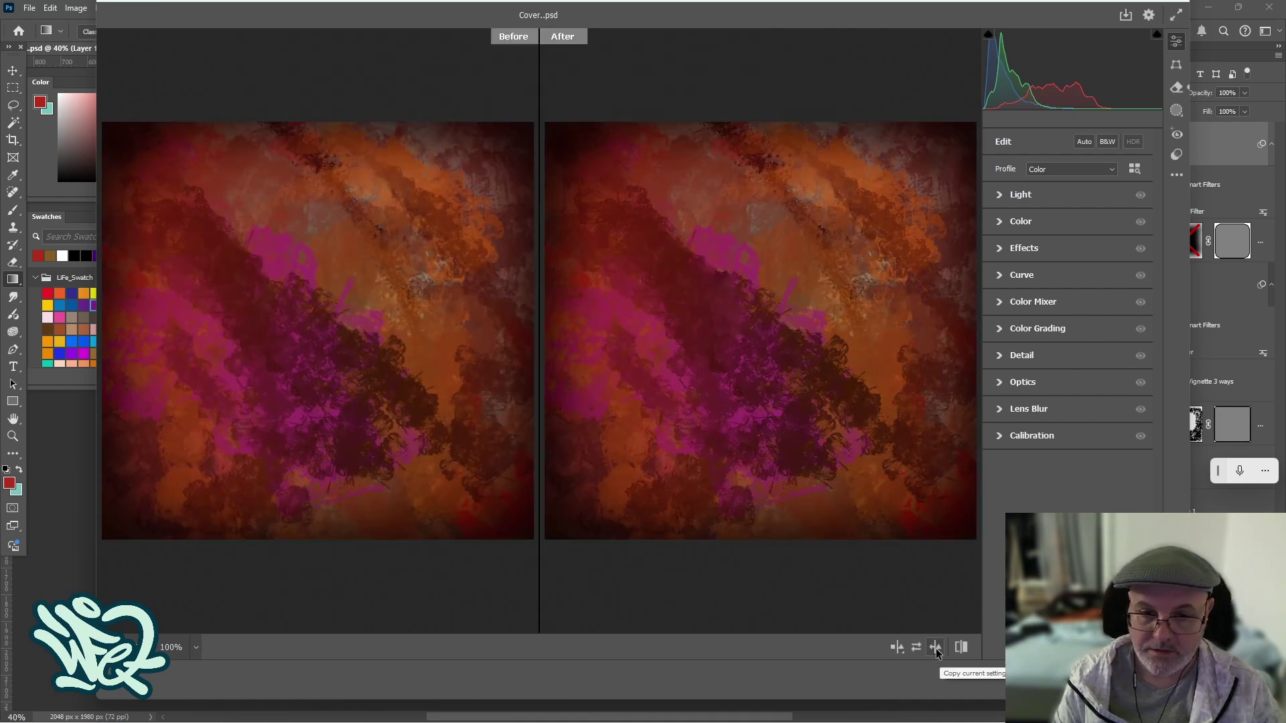
click(937, 648)
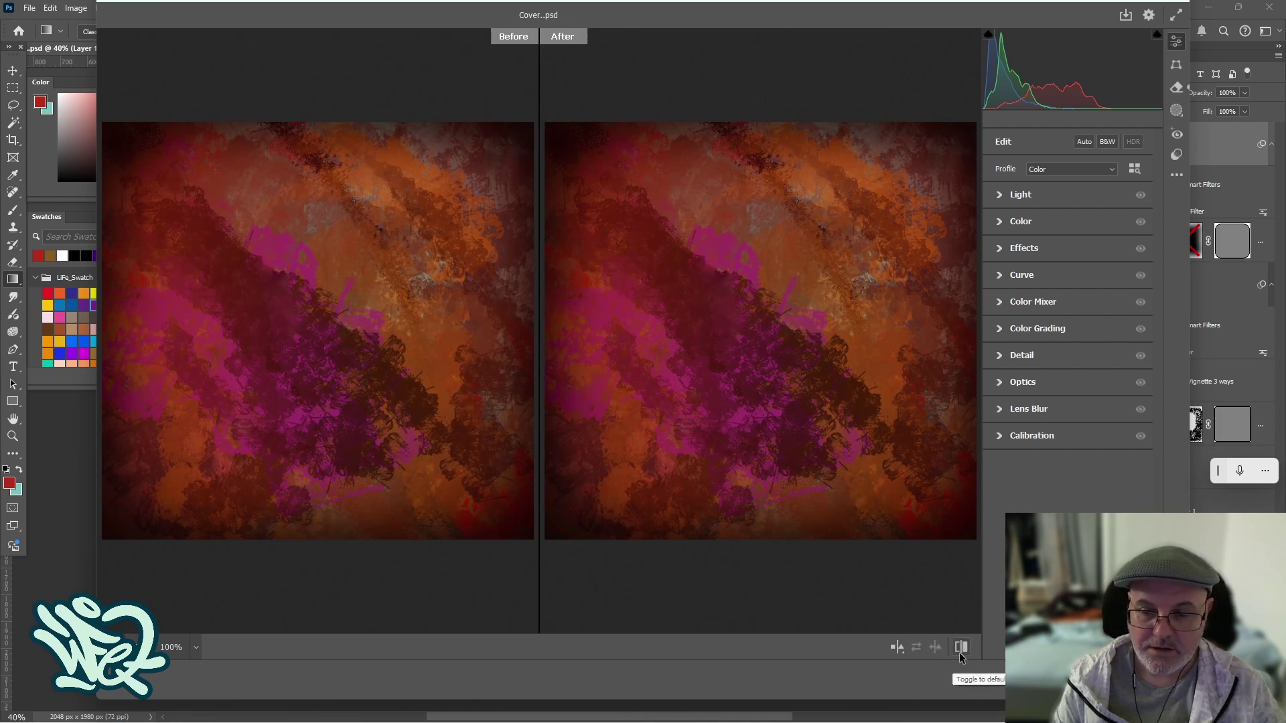
click(897, 647)
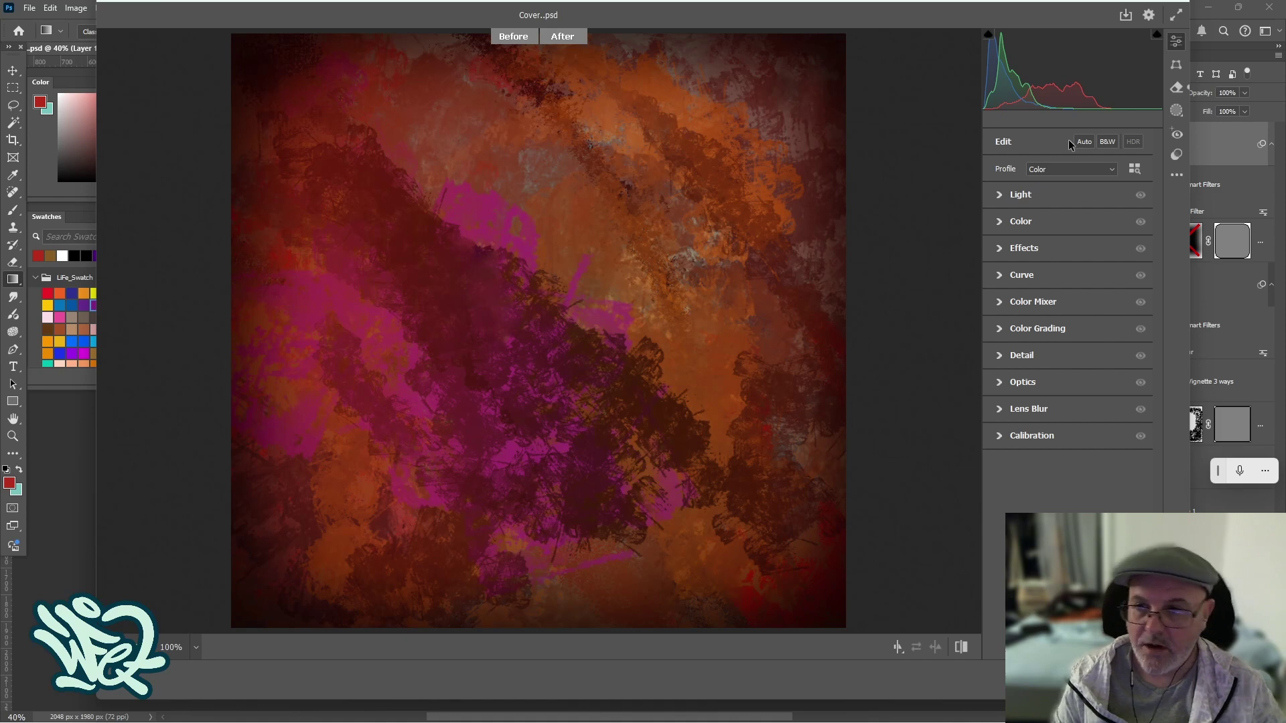
Step: Try an Effects vignette of -18 with roundness -50 and feather 0, and toggle back to the default settings
click(999, 249)
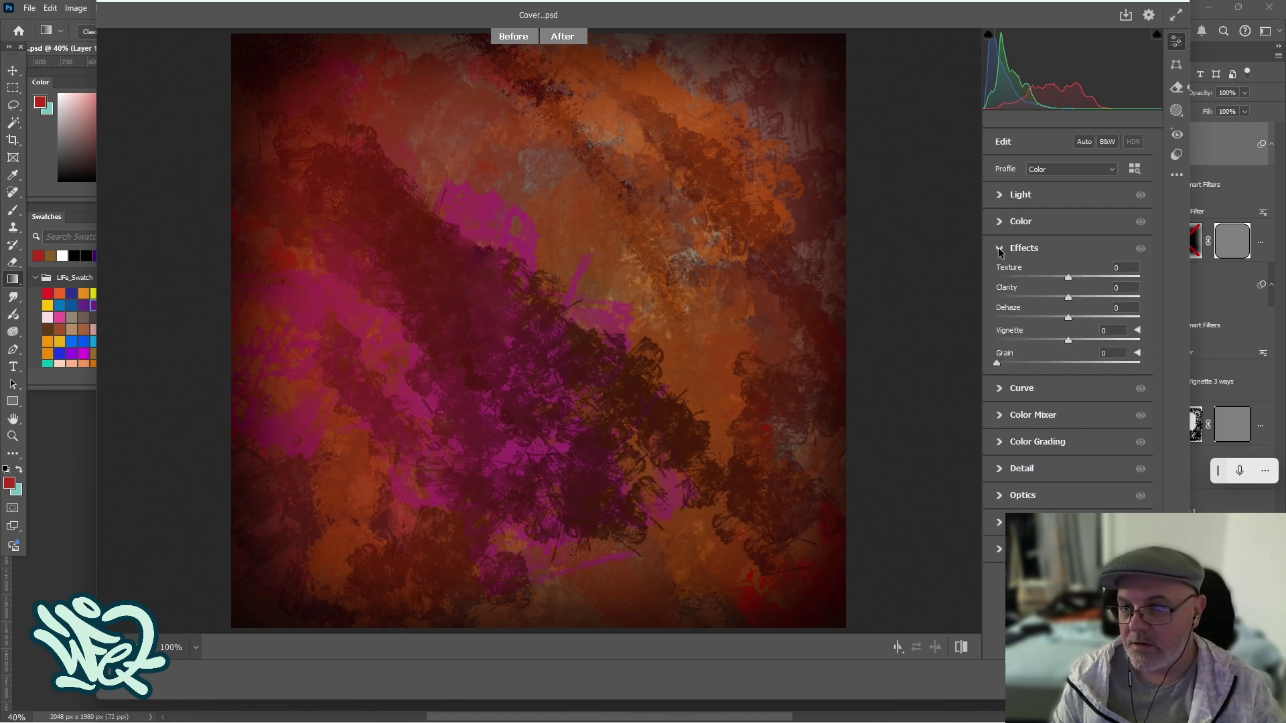
mouse_move(1068, 341)
mouse_down()
mouse_move(913, 336)
mouse_move(1085, 336)
mouse_move(1047, 338)
mouse_move(1055, 343)
mouse_up()
click(1138, 331)
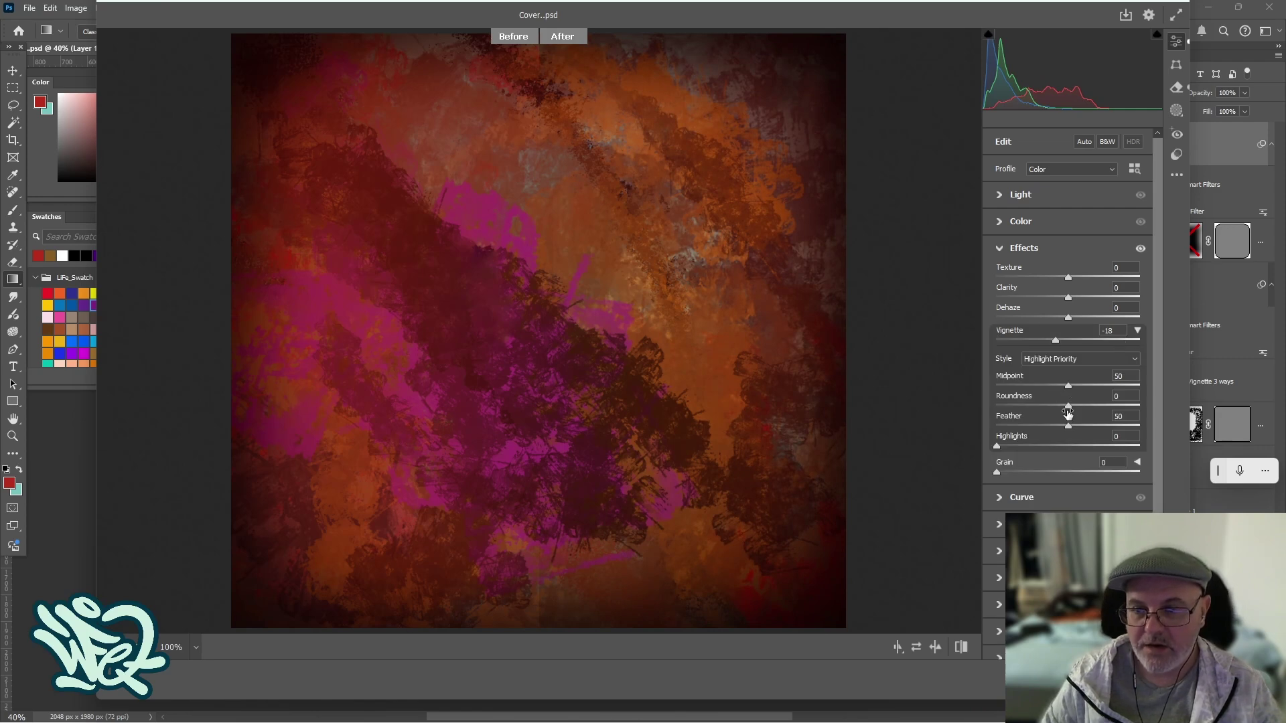
drag(1064, 407, 962, 435)
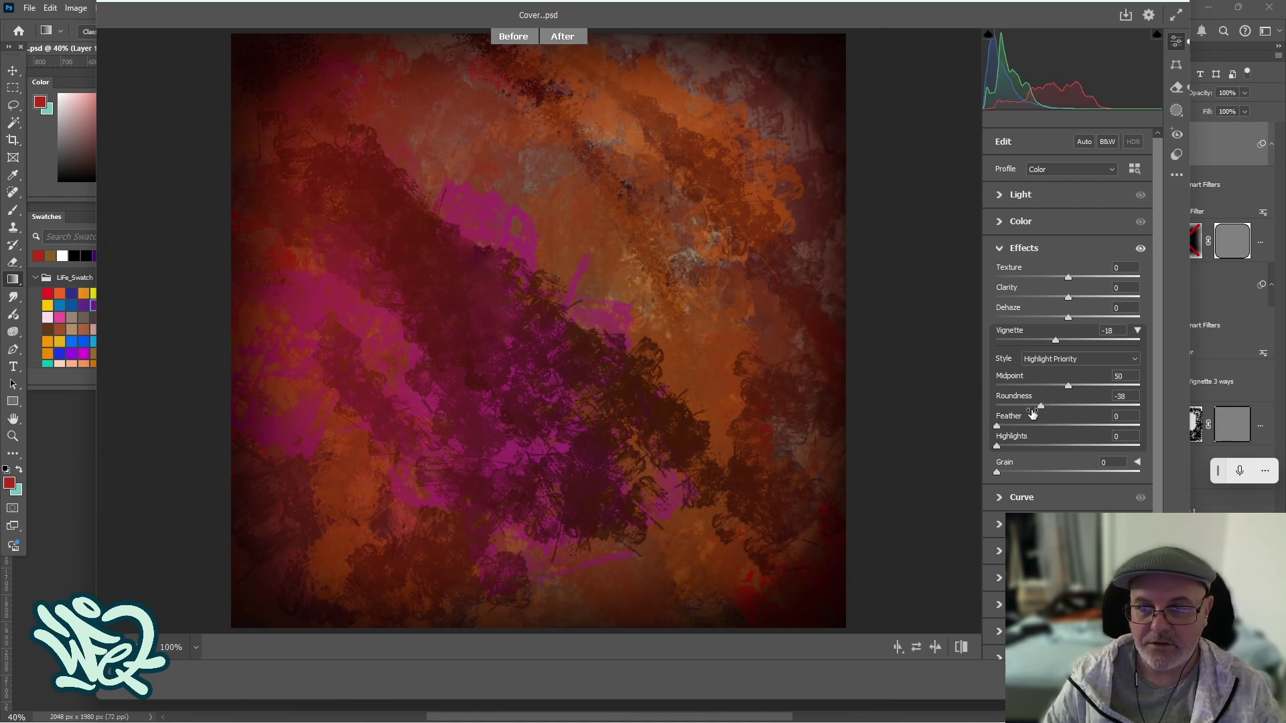
drag(1041, 406, 1033, 437)
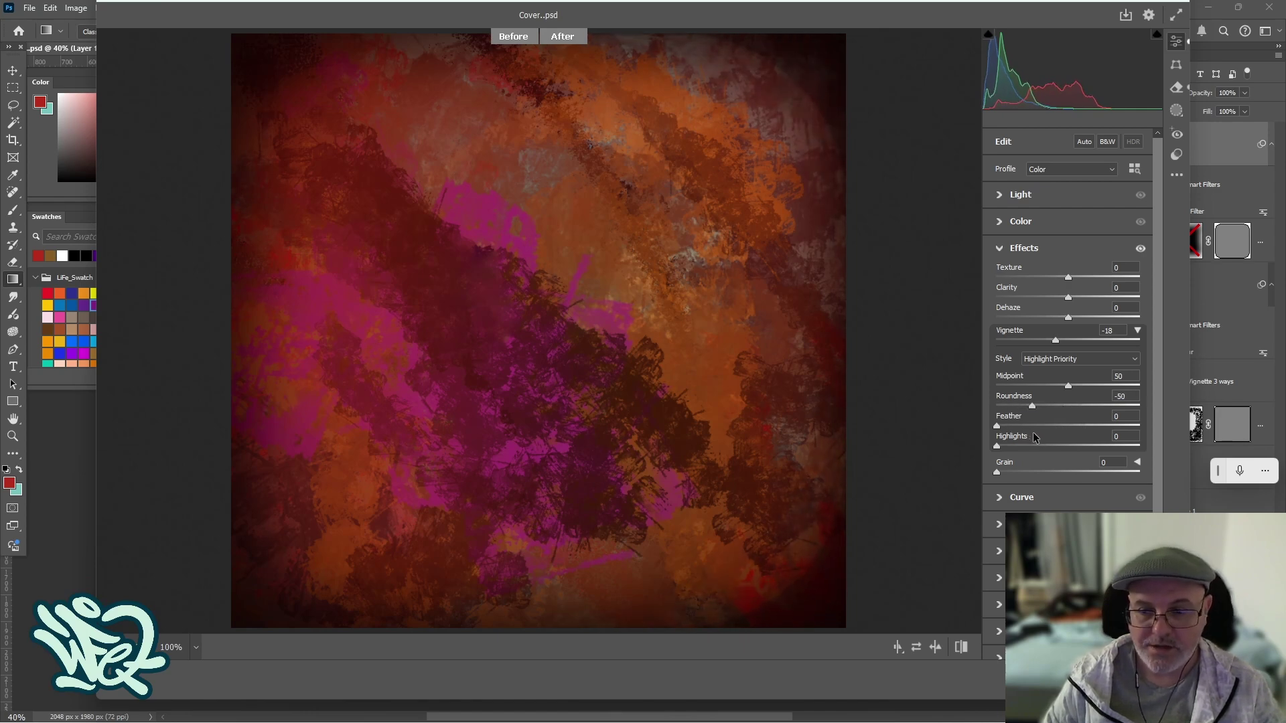
click(960, 648)
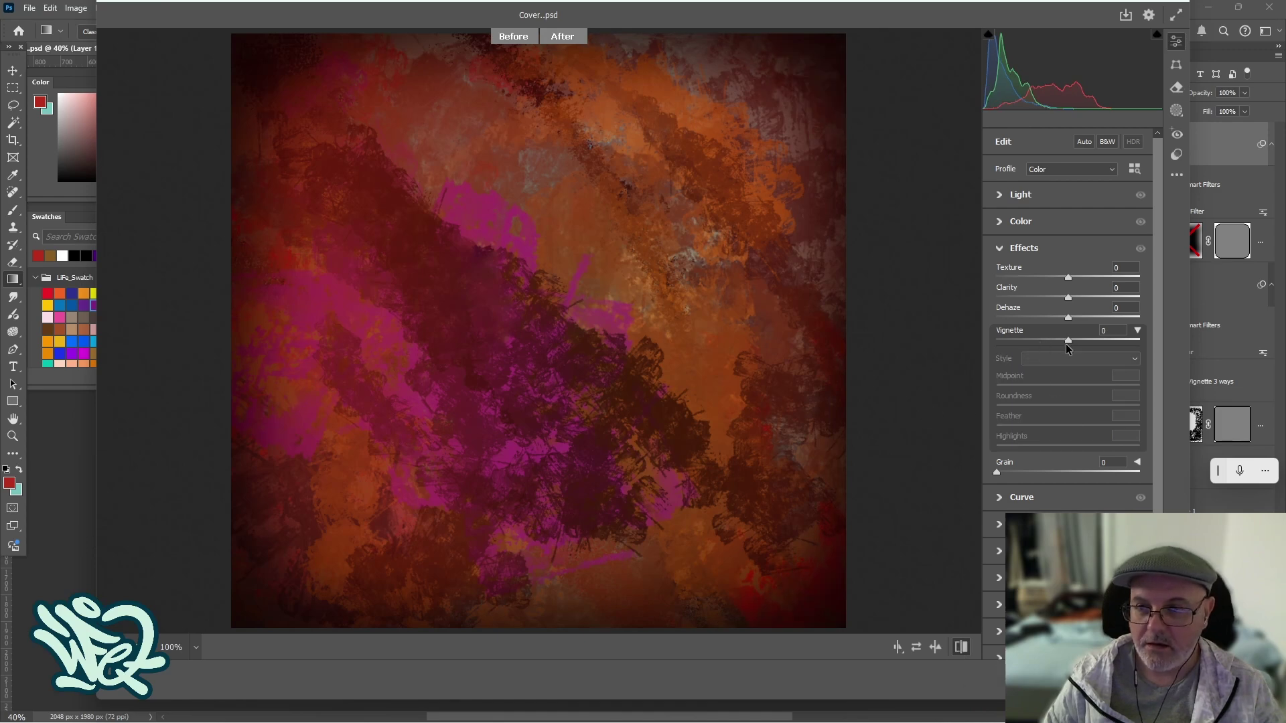
Step: Set the Effects vignette to -42 with roundness -34 and feather 56
drag(1068, 340, 1038, 340)
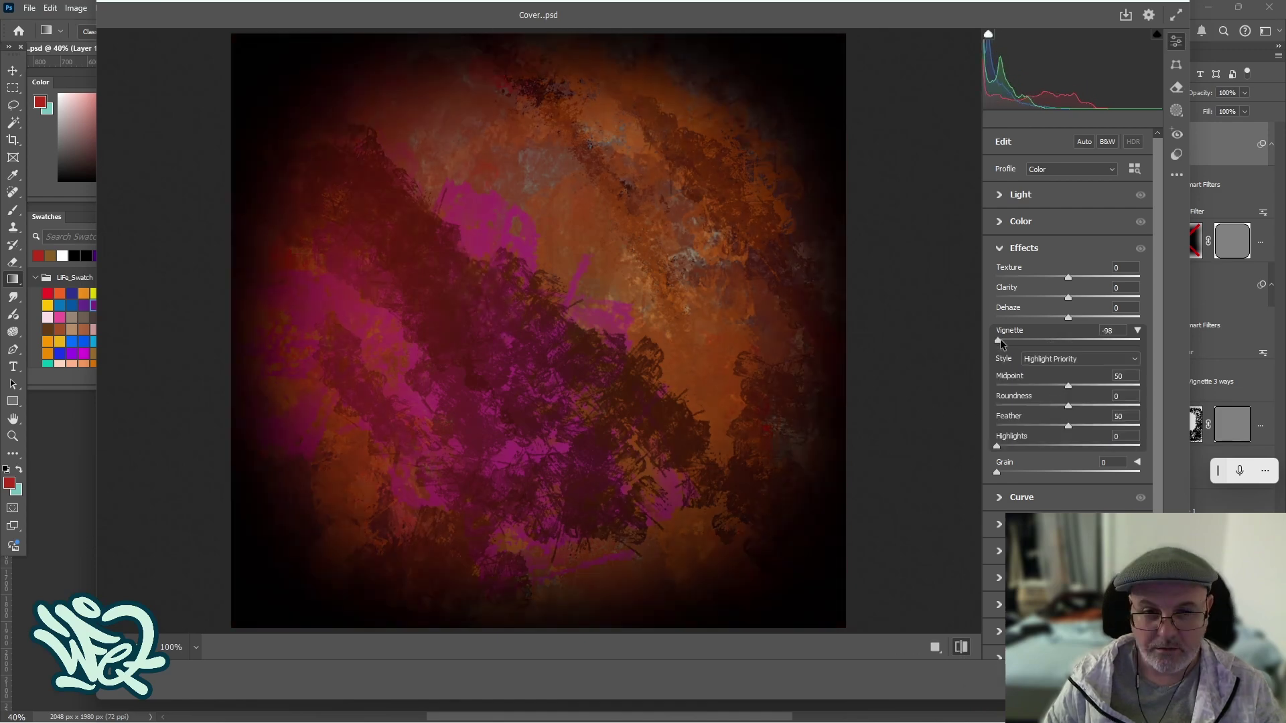
drag(1061, 397, 1044, 439)
drag(998, 426, 1076, 429)
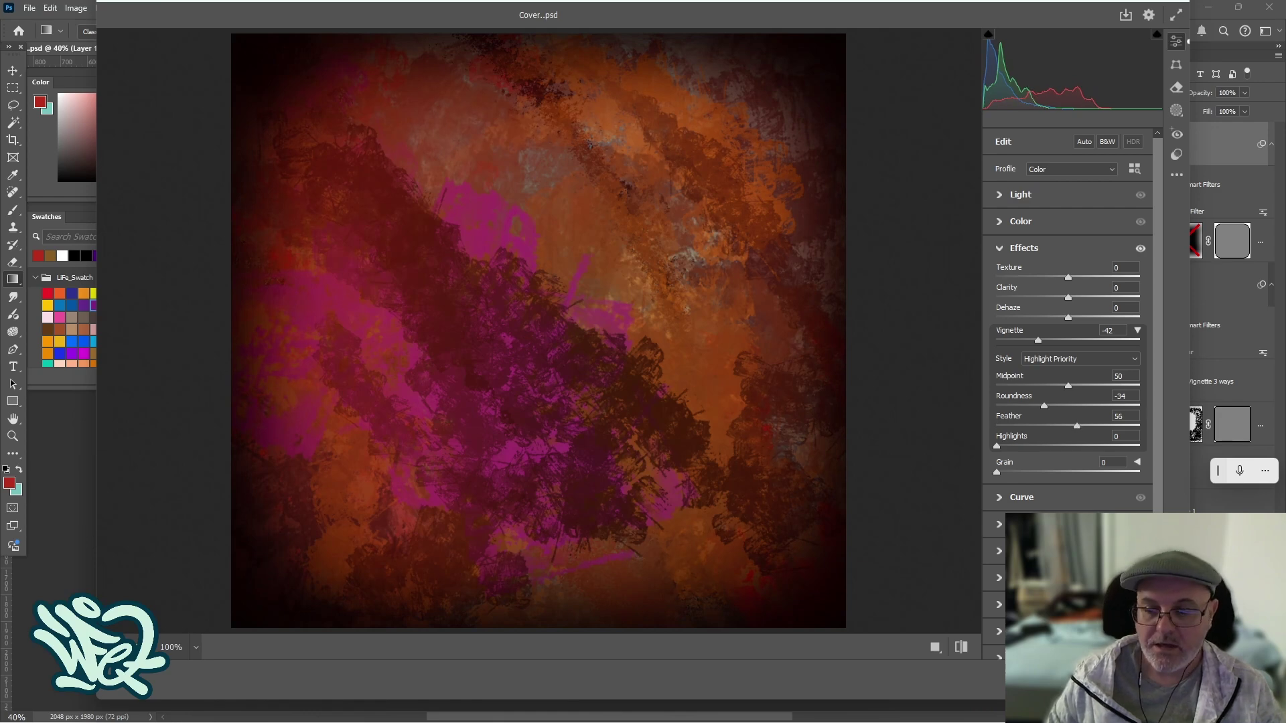
Step: Add grain of 77 and set the vignette's highlights to 18 and midpoint to 46
drag(998, 472, 1106, 476)
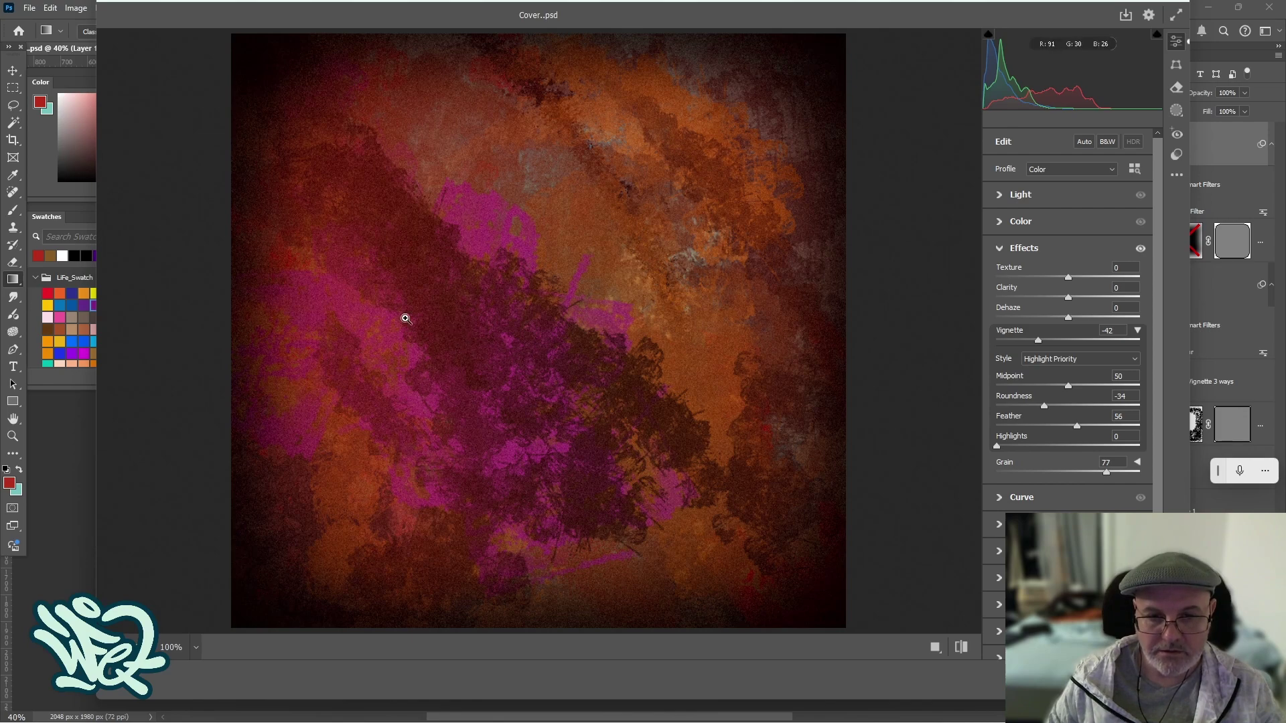
drag(998, 446, 1021, 446)
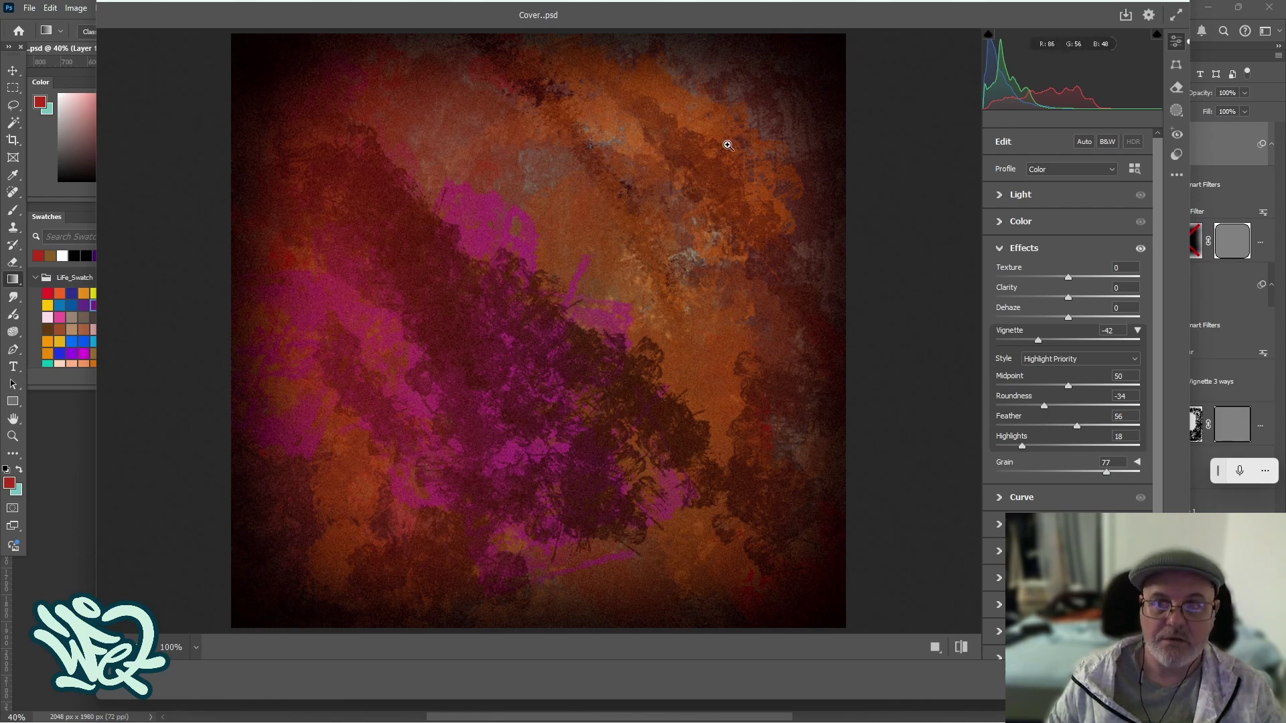
drag(1066, 383, 1061, 383)
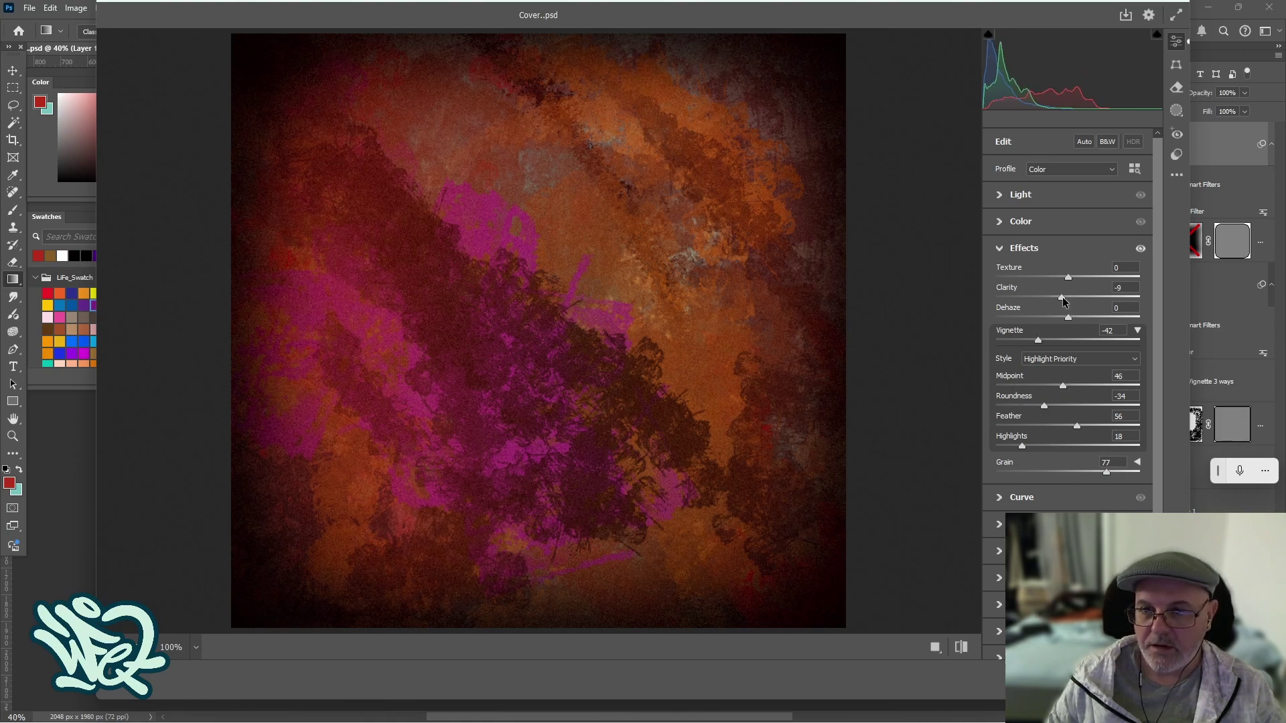
Step: Set texture to +46, clarity to +45 and dehaze to +57, and apply the Camera Raw Filter to Layer 1
drag(1066, 299, 1100, 276)
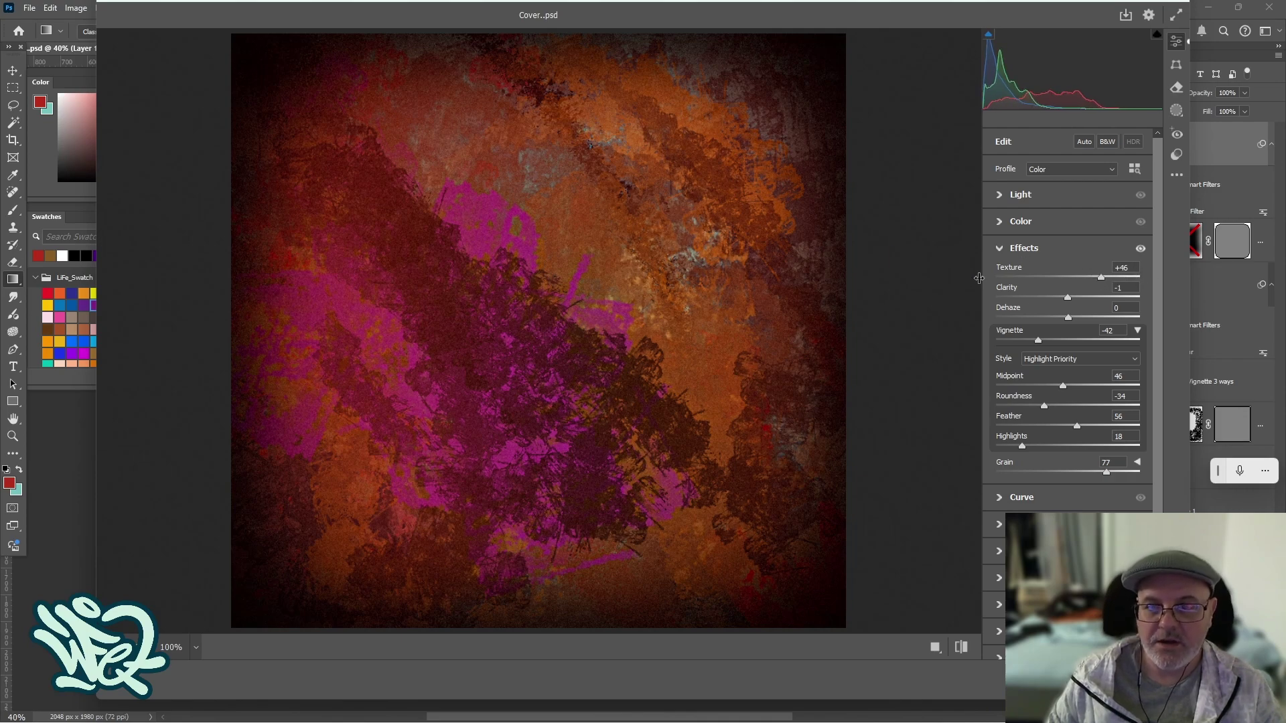
drag(1051, 316, 1099, 297)
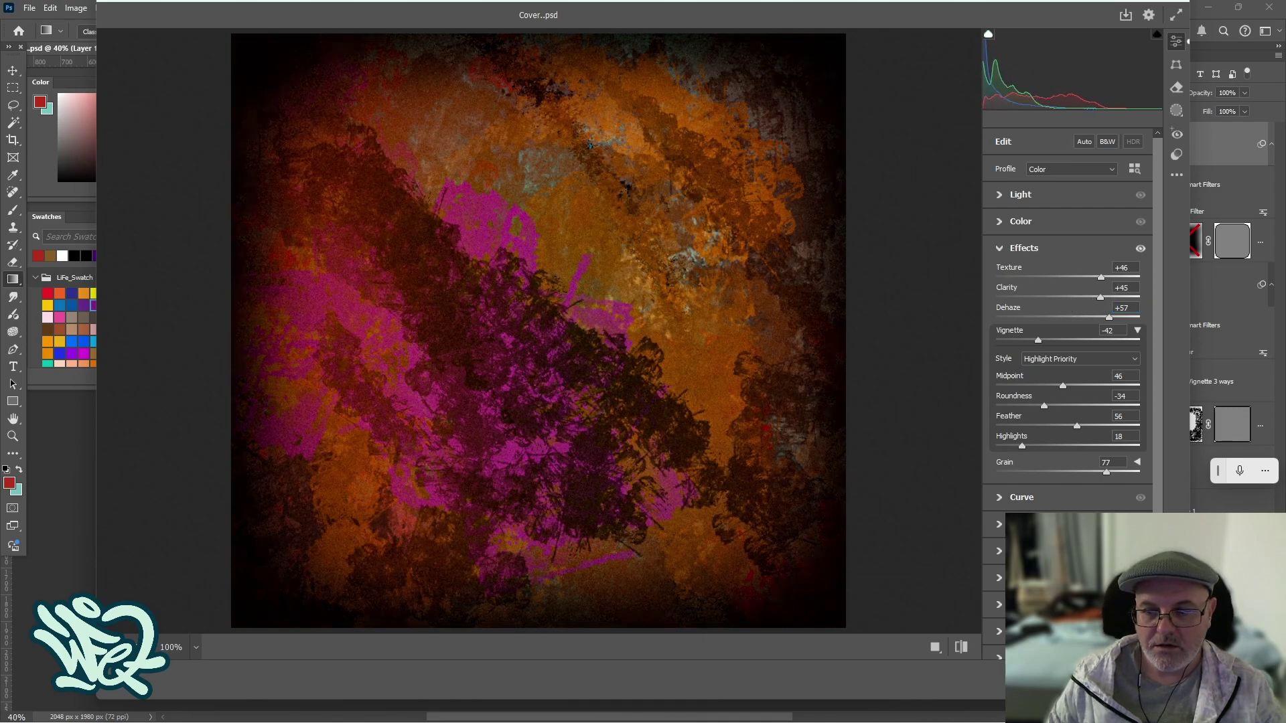
key(Return)
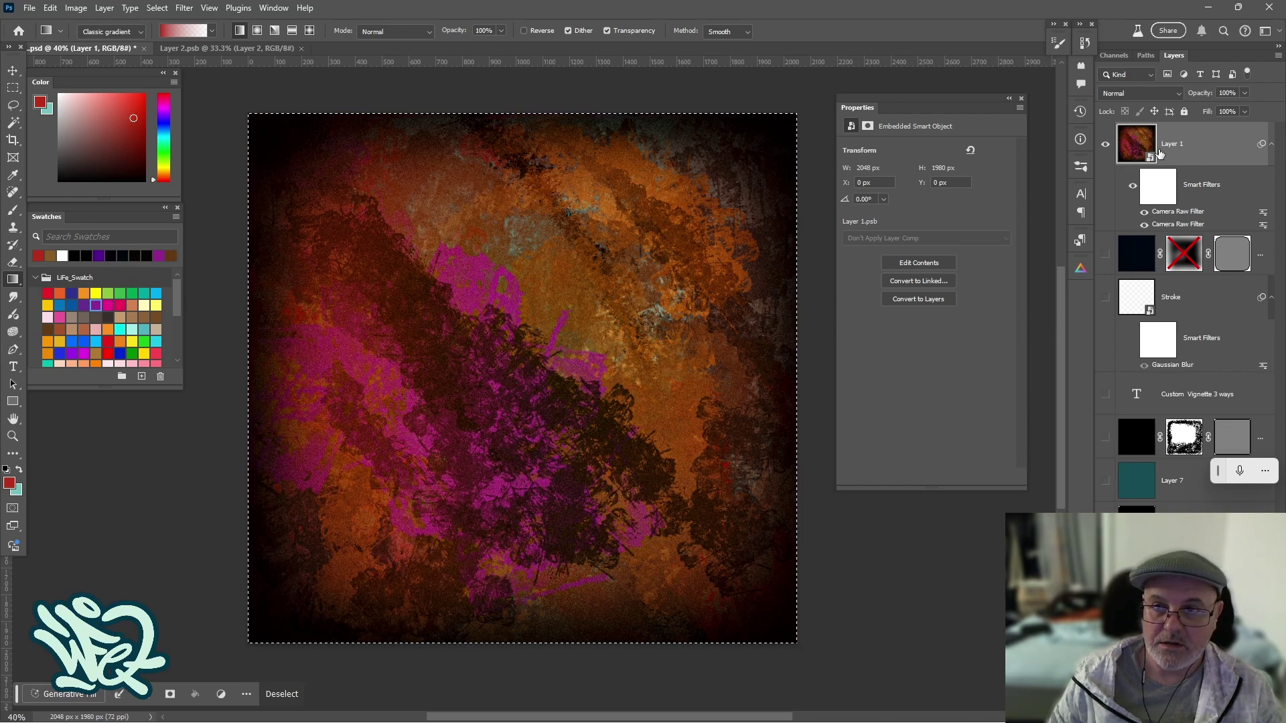
Step: Toggle the visibility of Layer 1's two Camera Raw smart filters to compare their effects on the artwork
click(1141, 213)
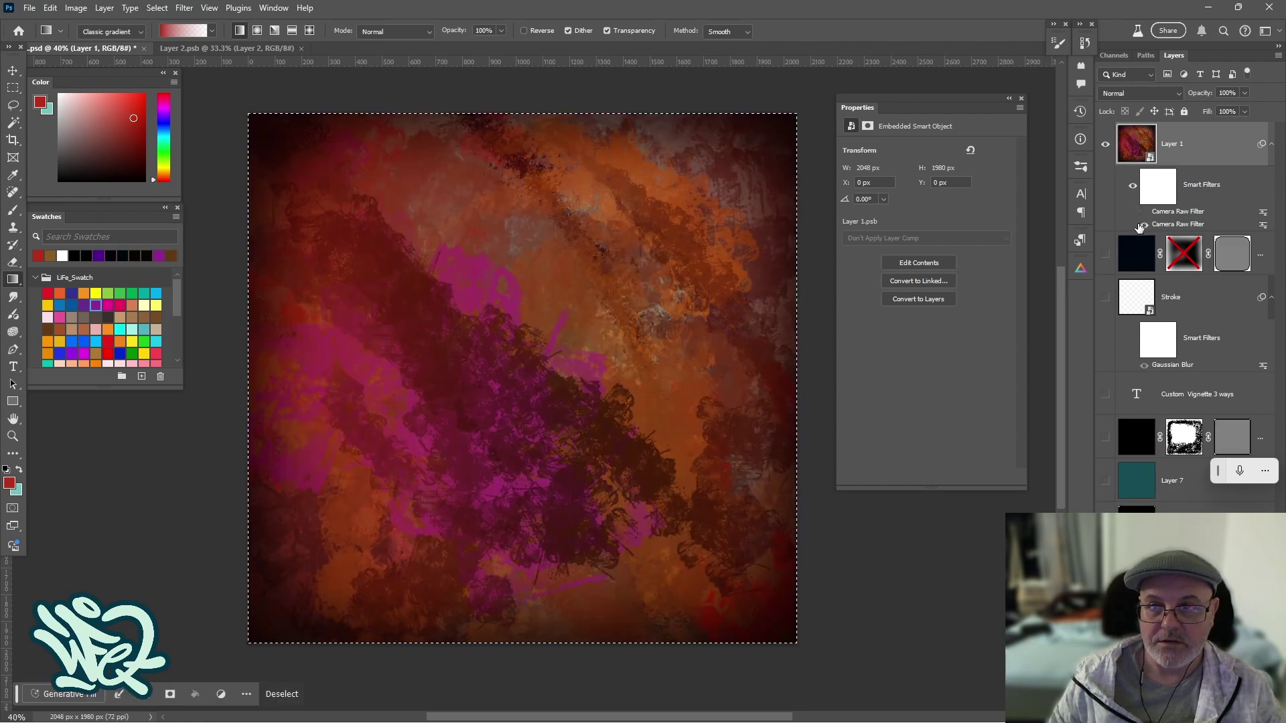
click(1144, 226)
click(1144, 226)
click(1145, 213)
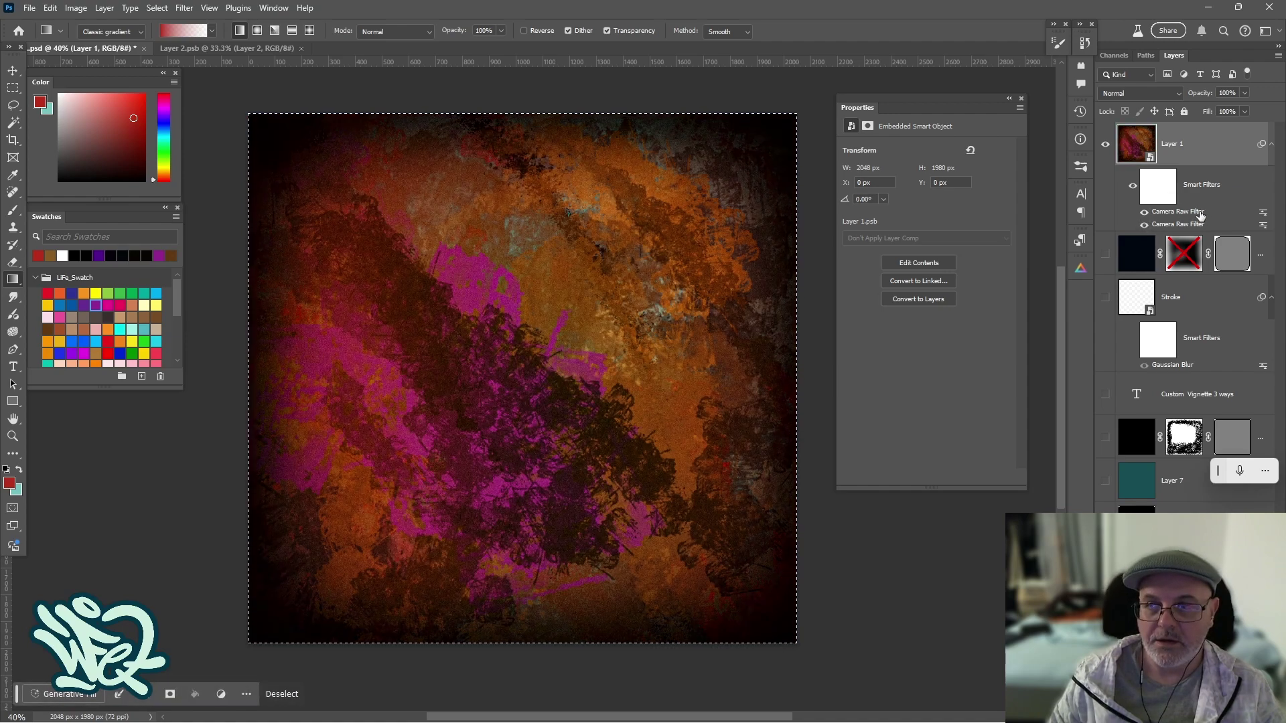
drag(1145, 213, 1145, 226)
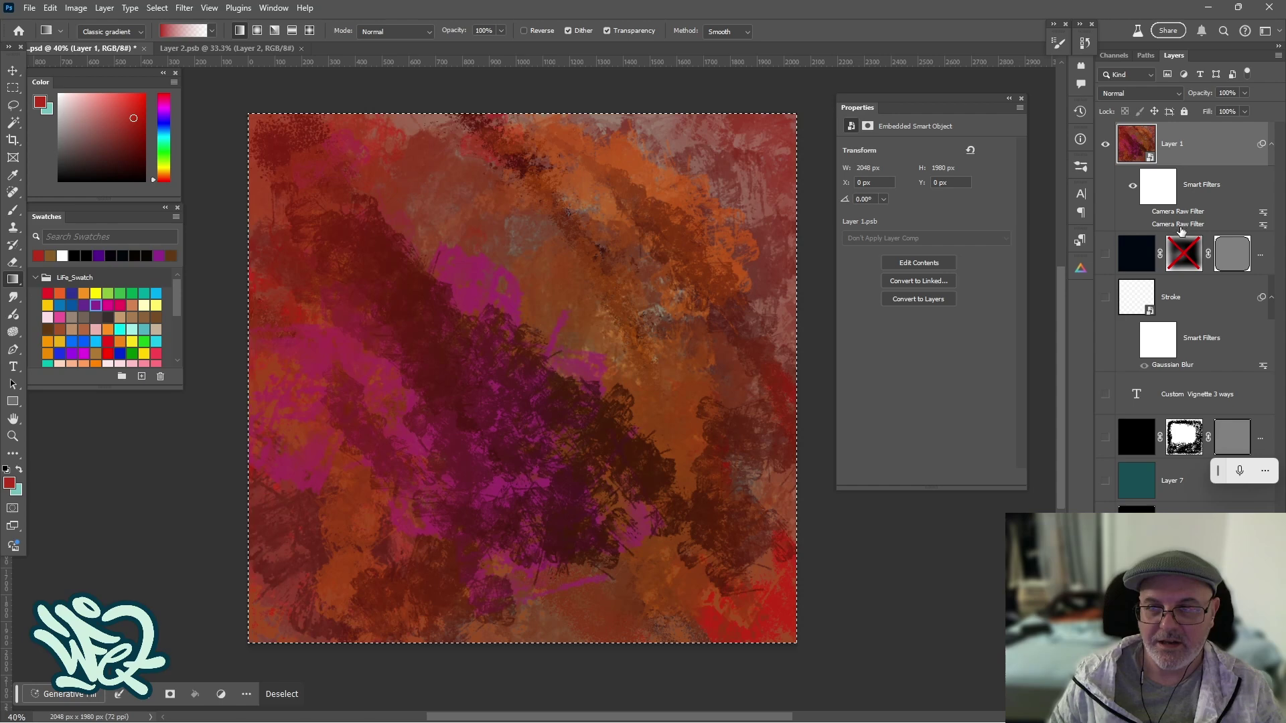
click(1144, 225)
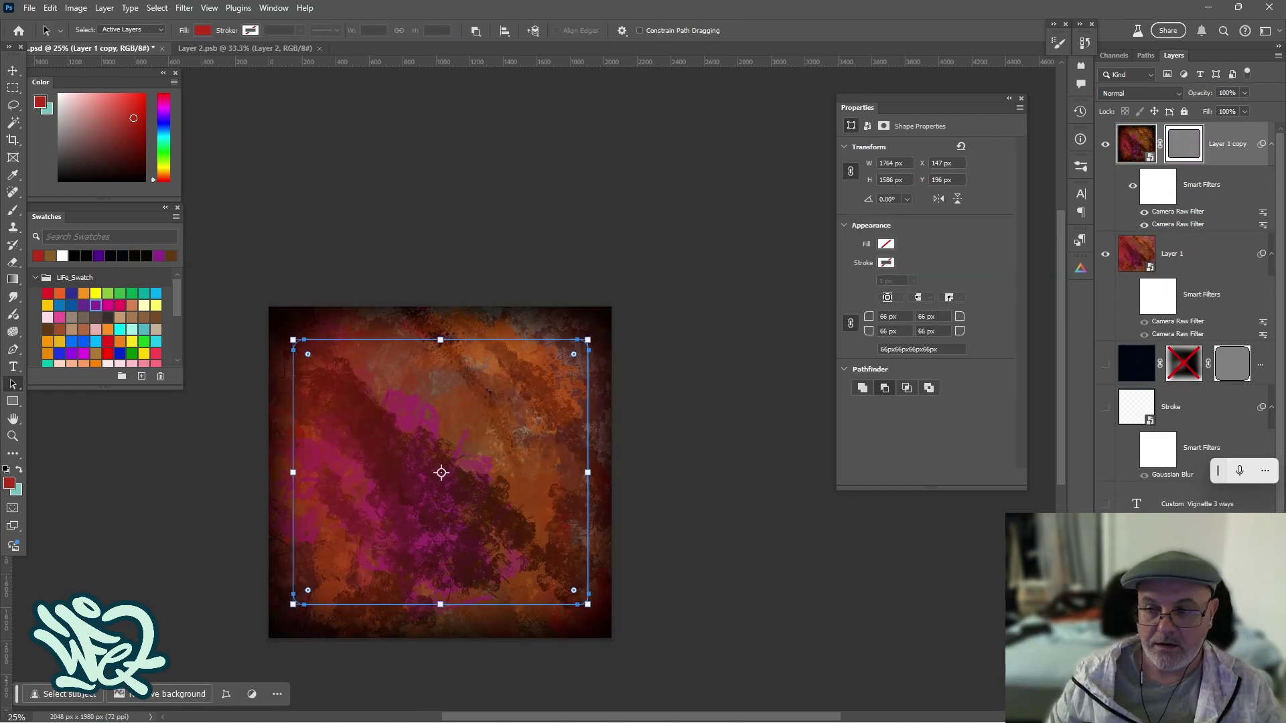
Step: Copy the brushed layer mask from the black vignette layer onto Layer 1 copy, and set its density to 53% and feather to 5 px
drag(1183, 545, 1166, 154)
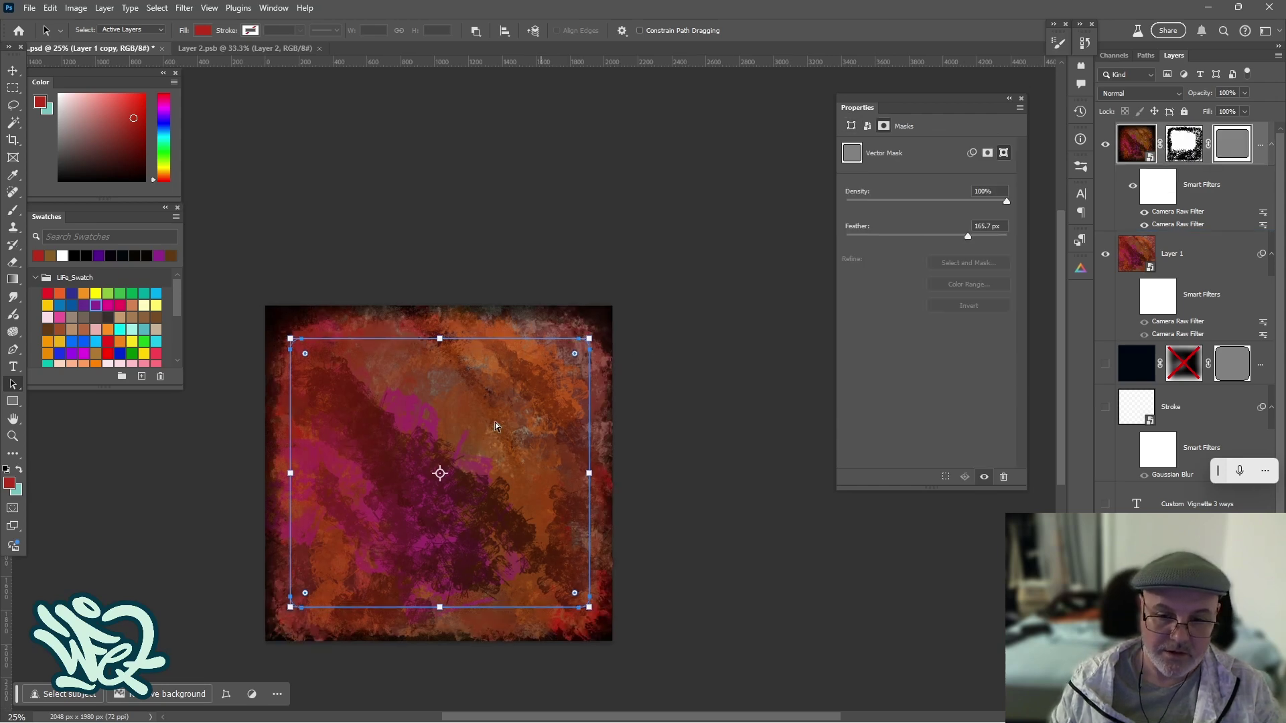
key(ctrl+plus)
click(1184, 144)
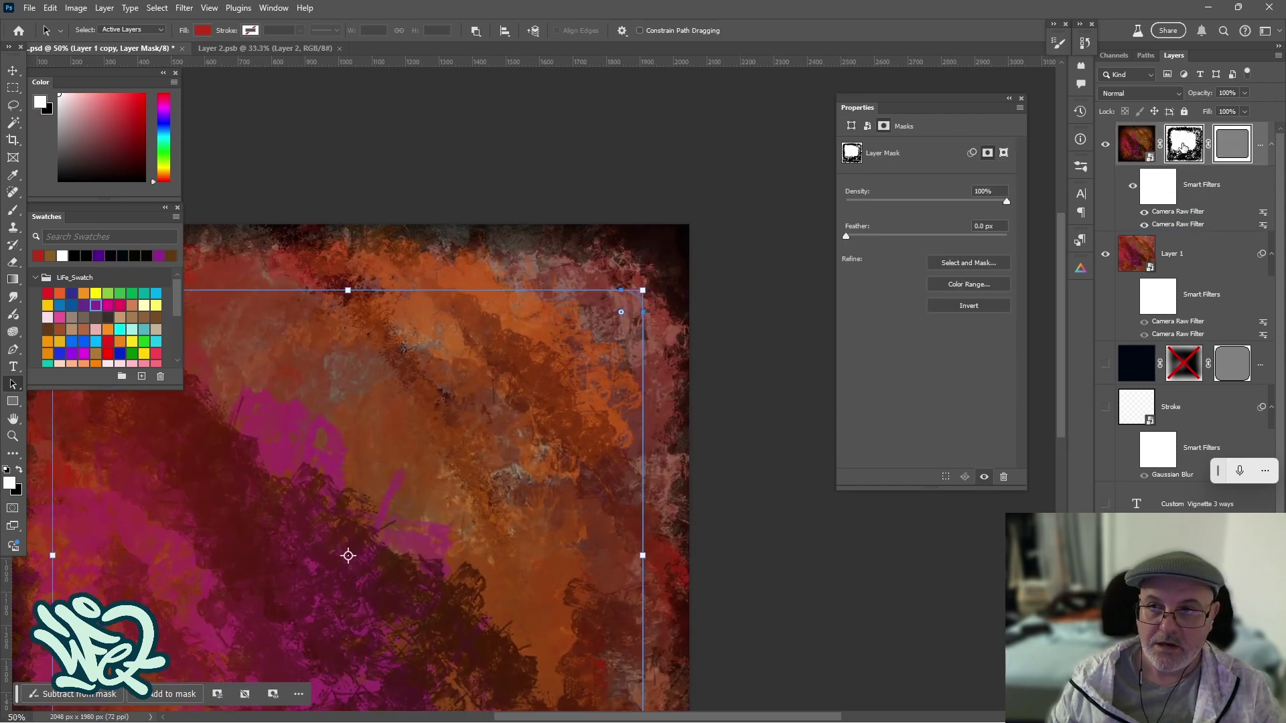
drag(948, 199, 933, 198)
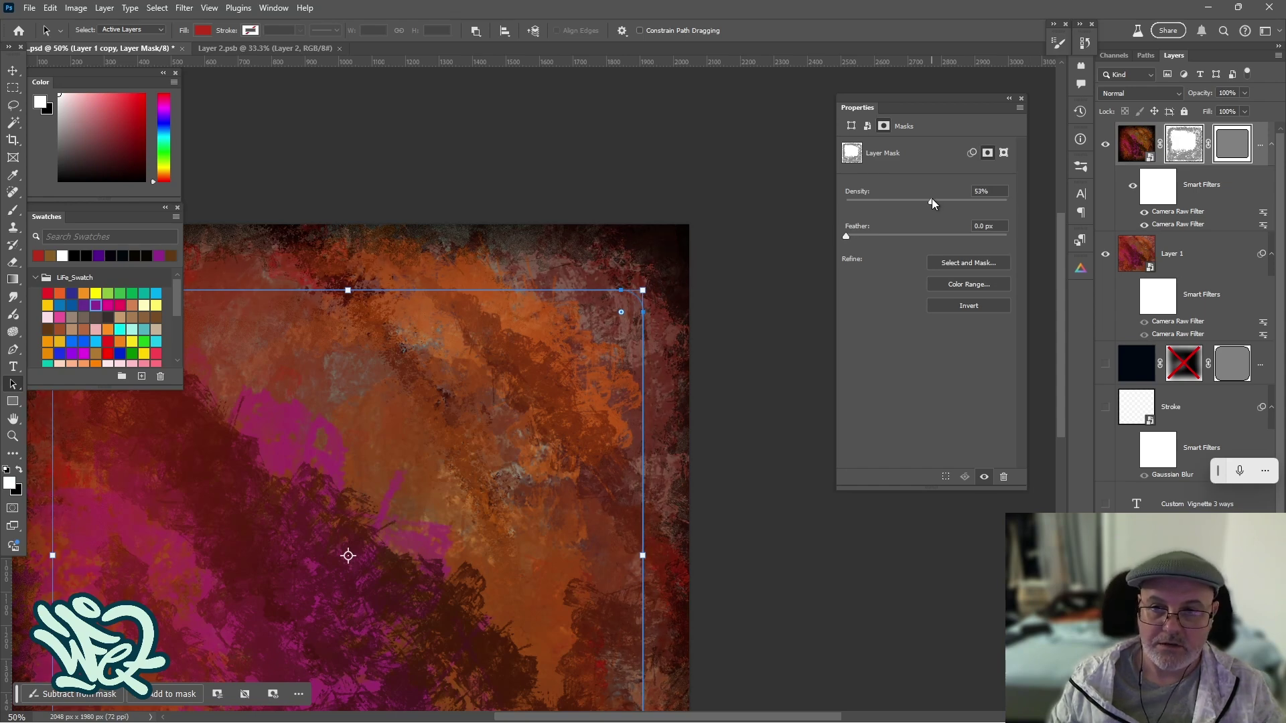
drag(890, 239, 888, 235)
key(ctrl+minus)
drag(414, 168, 426, 104)
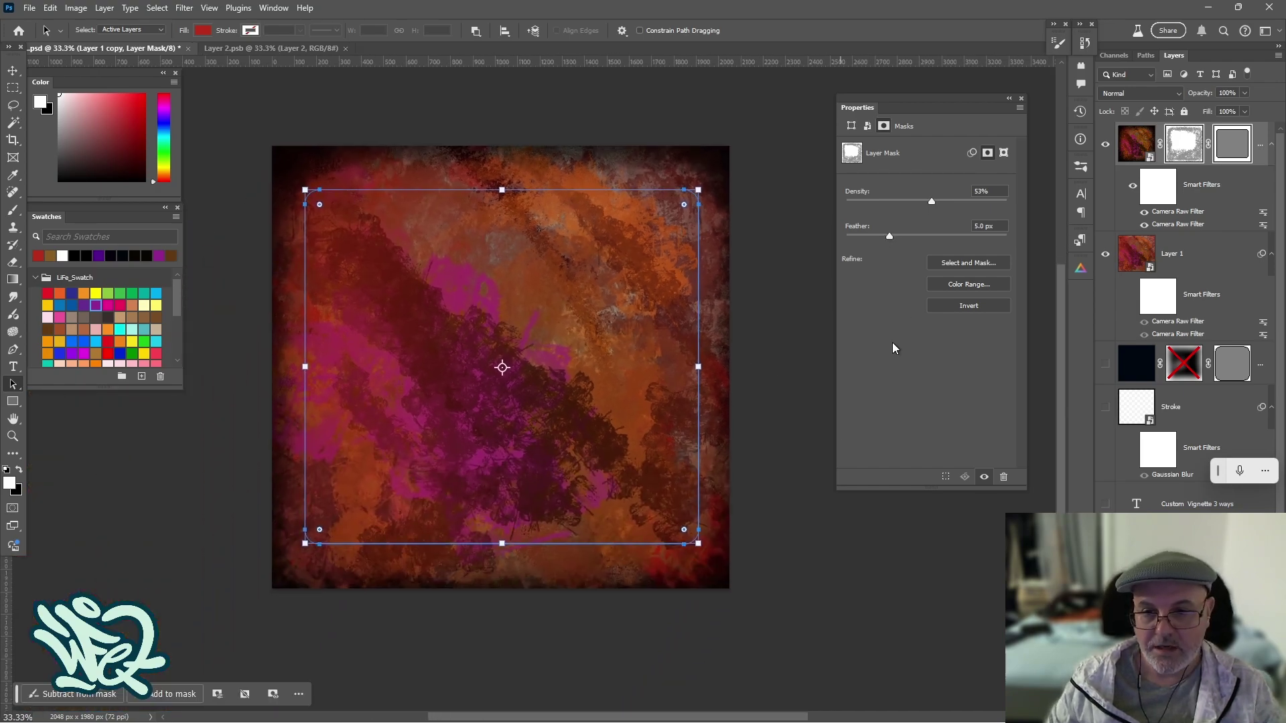
click(1171, 263)
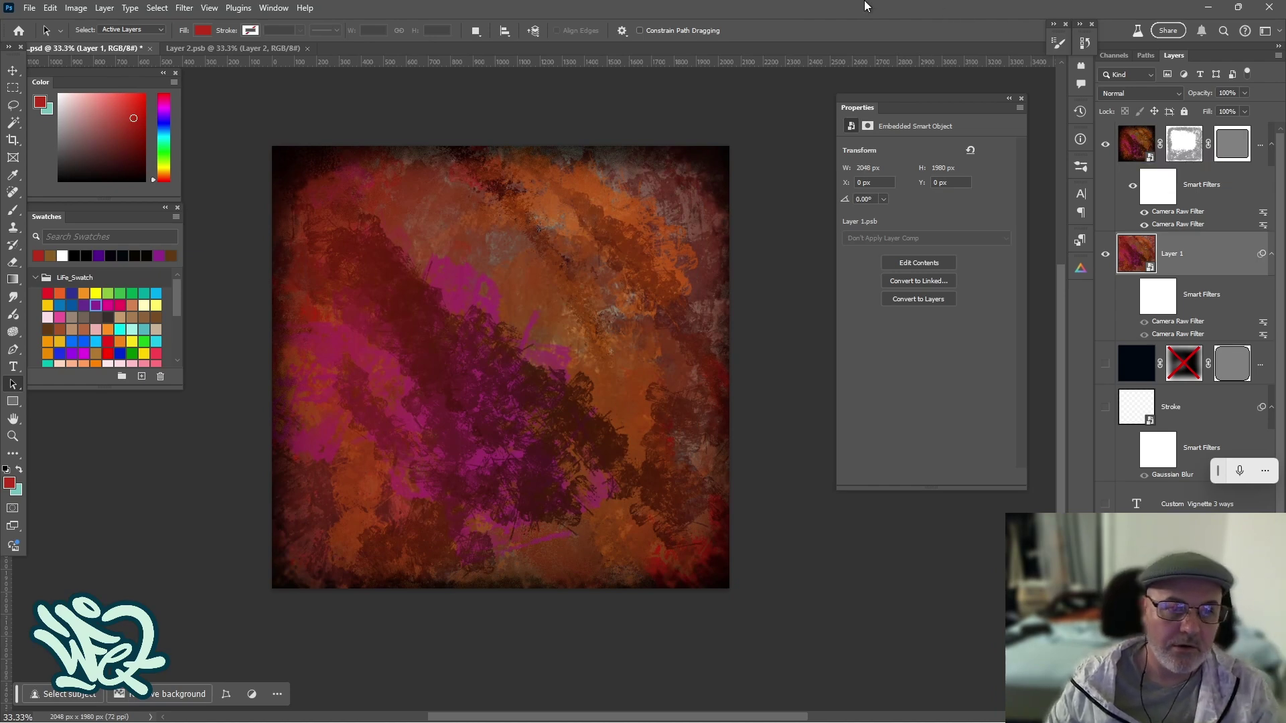
click(184, 8)
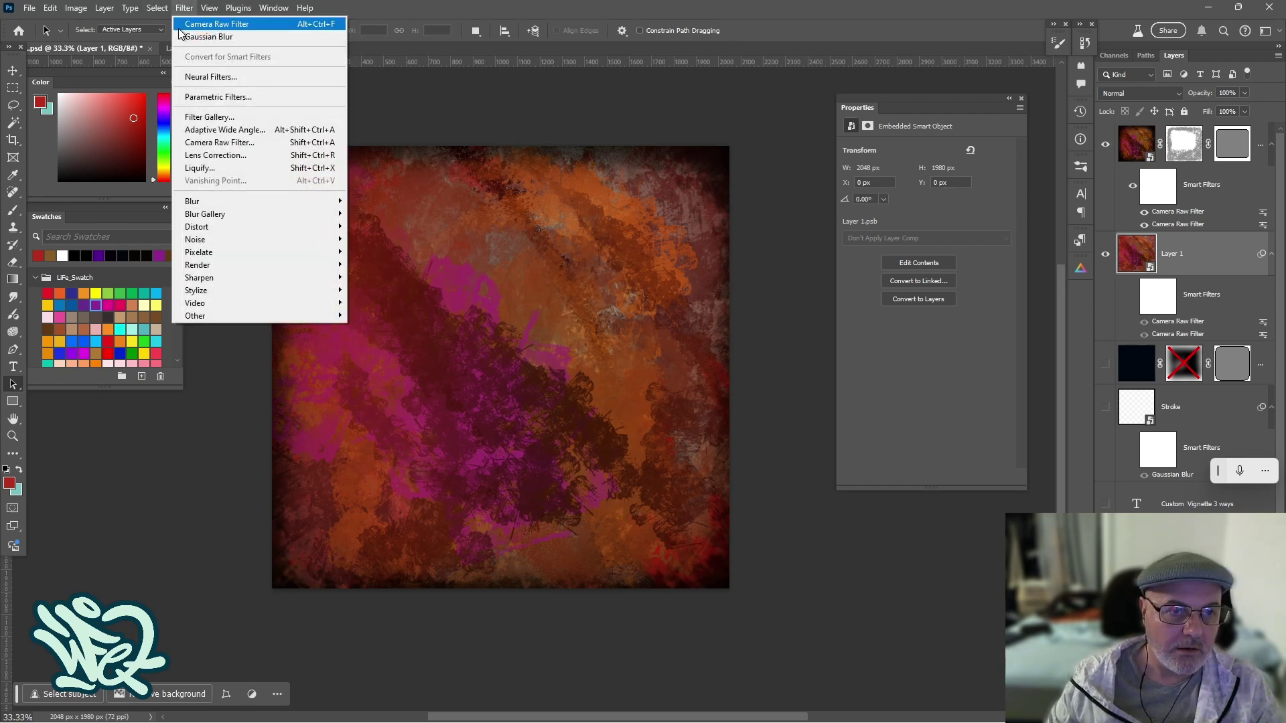
click(186, 12)
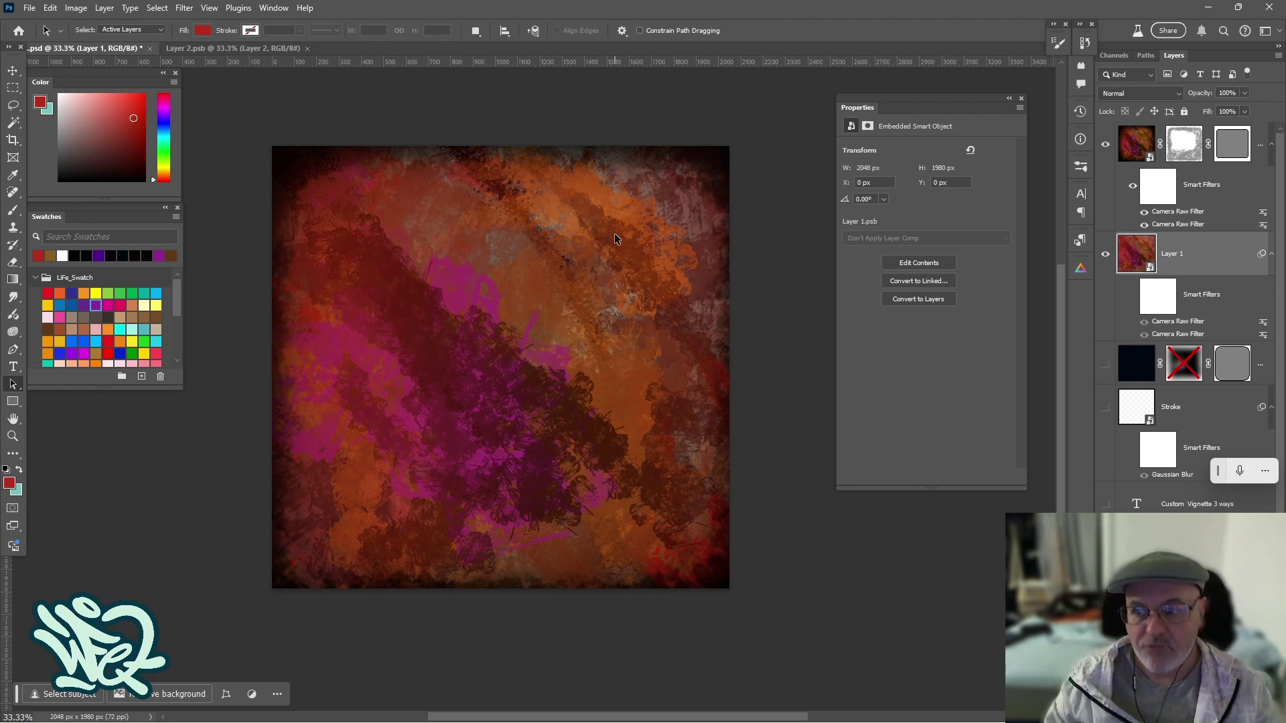
Step: Enlarge the vector mask on Layer 1 copy by stretching two opposite corners outward almost to the canvas edges
click(1231, 145)
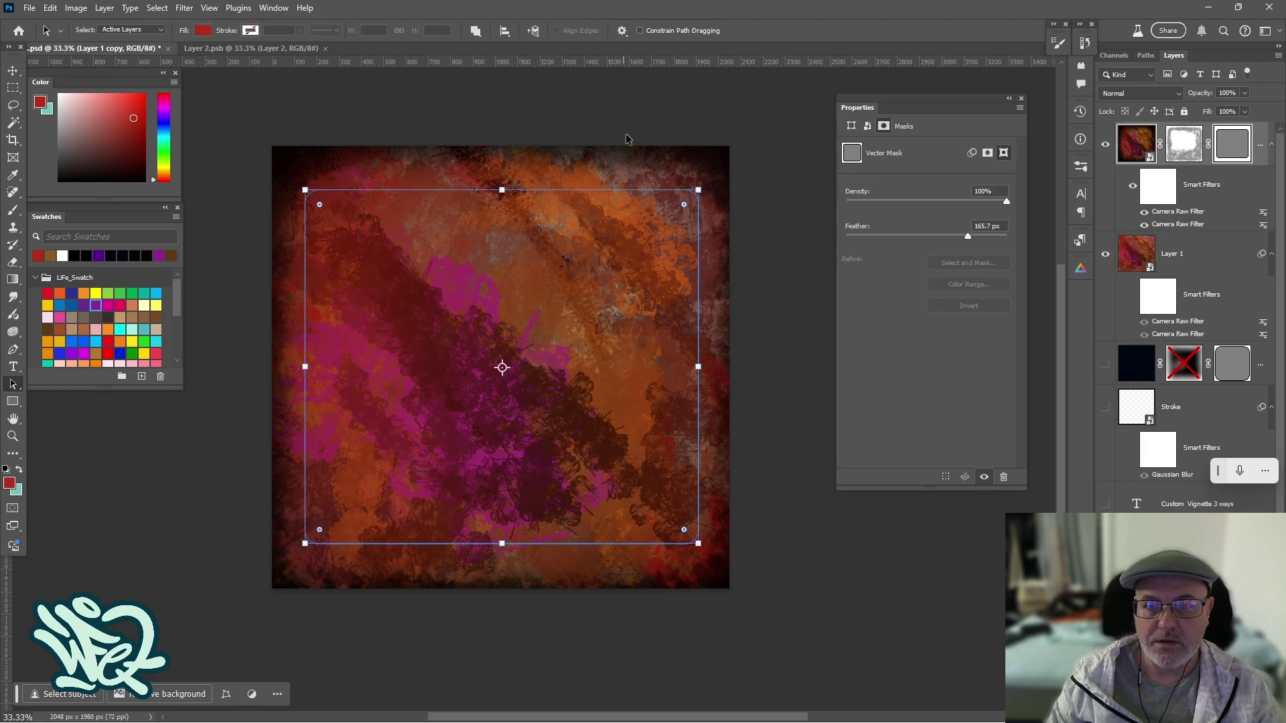
drag(697, 188, 724, 148)
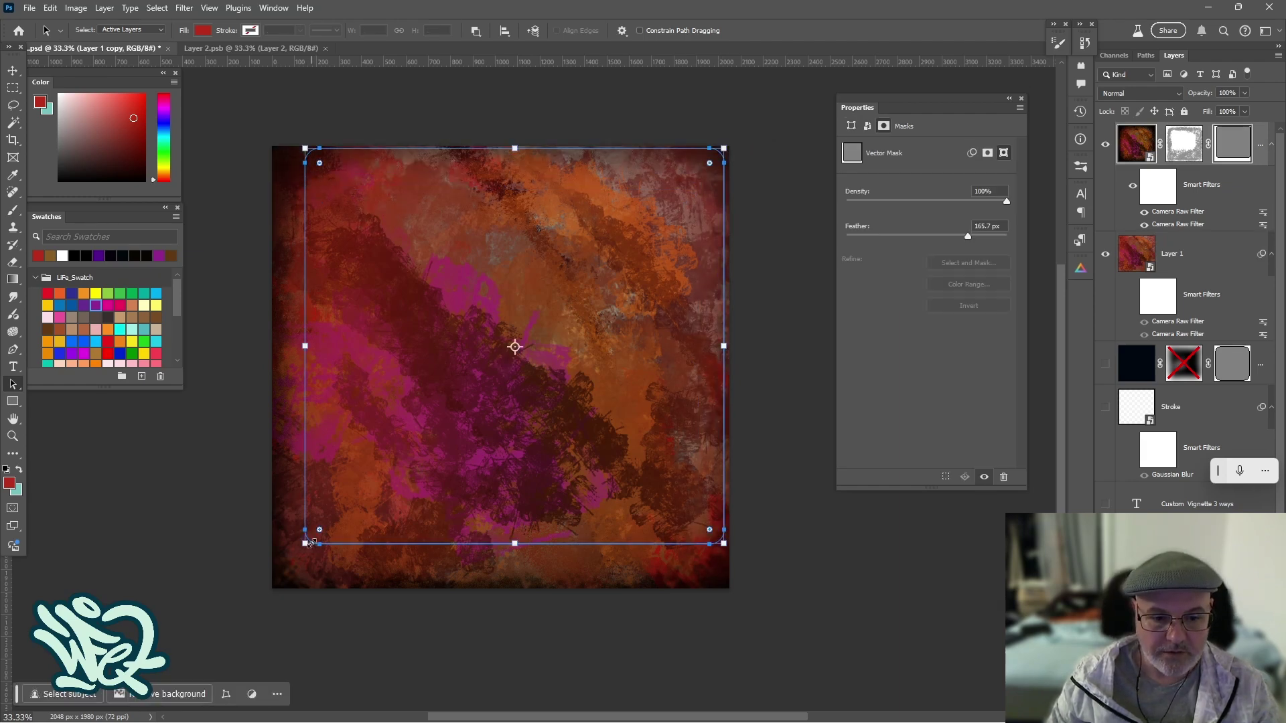
drag(305, 543, 276, 583)
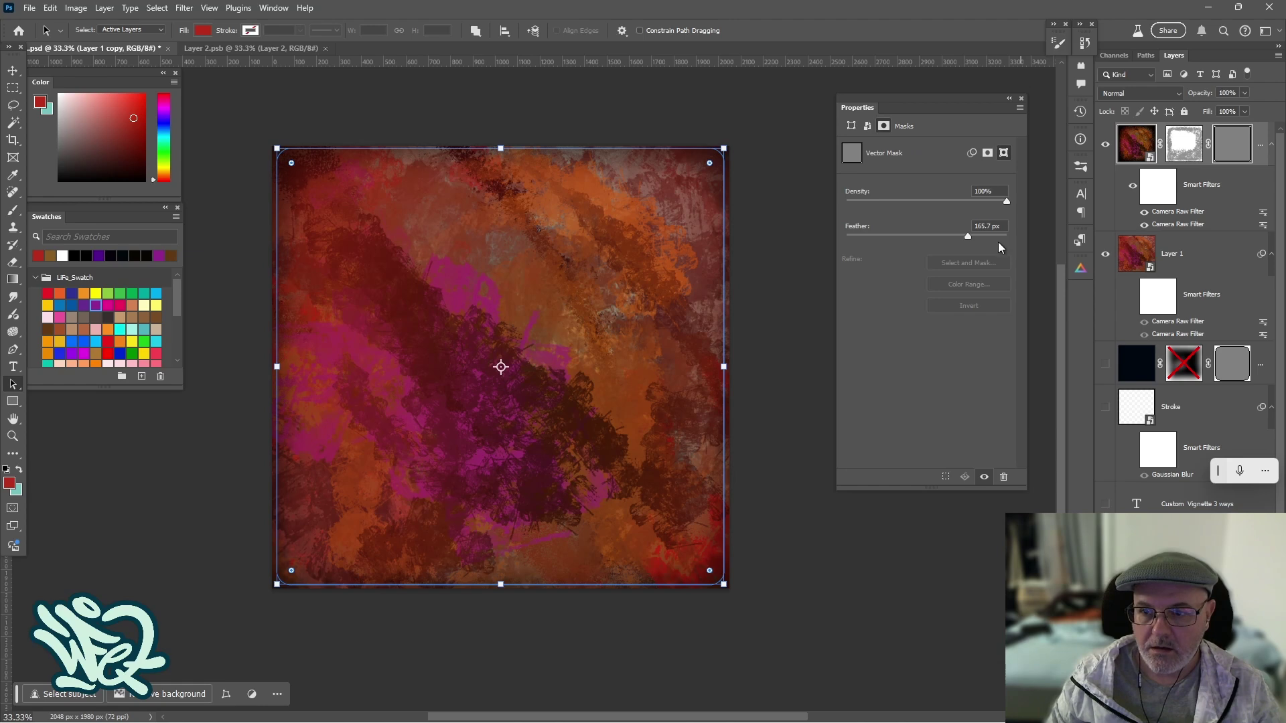
Step: Nudge the vector mask's top edge slightly downward and set the mask's feather to 40 px
drag(909, 233, 938, 236)
drag(501, 142, 500, 145)
click(901, 235)
drag(901, 236, 928, 235)
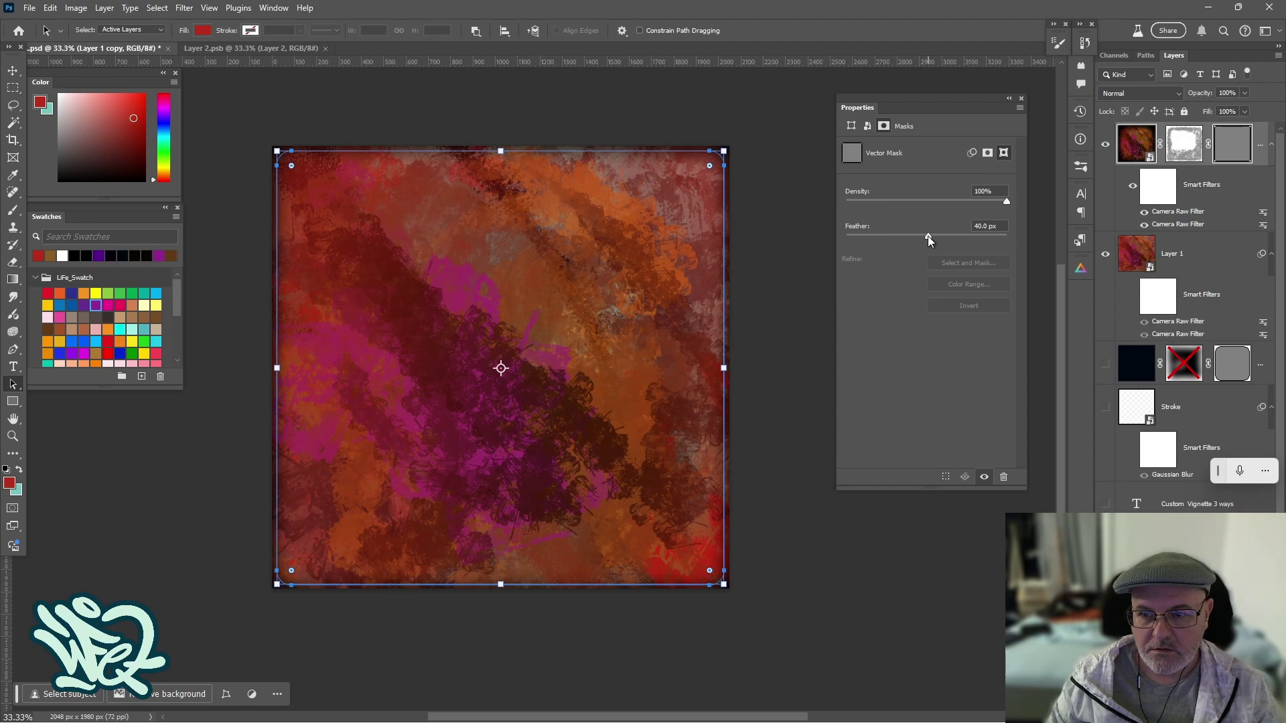
Step: Select Layer 1 and toggle the visibility of Layer 1 copy off and on to compare the vignette
click(1131, 259)
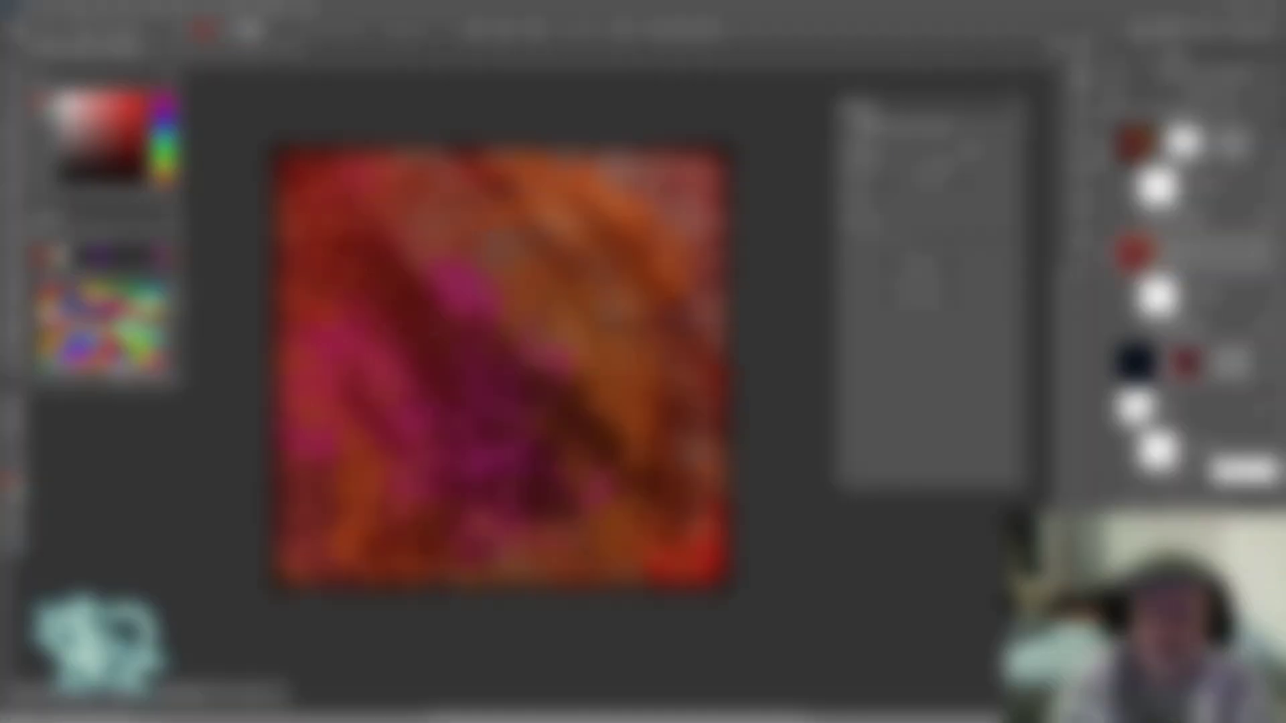
click(1105, 146)
click(1104, 146)
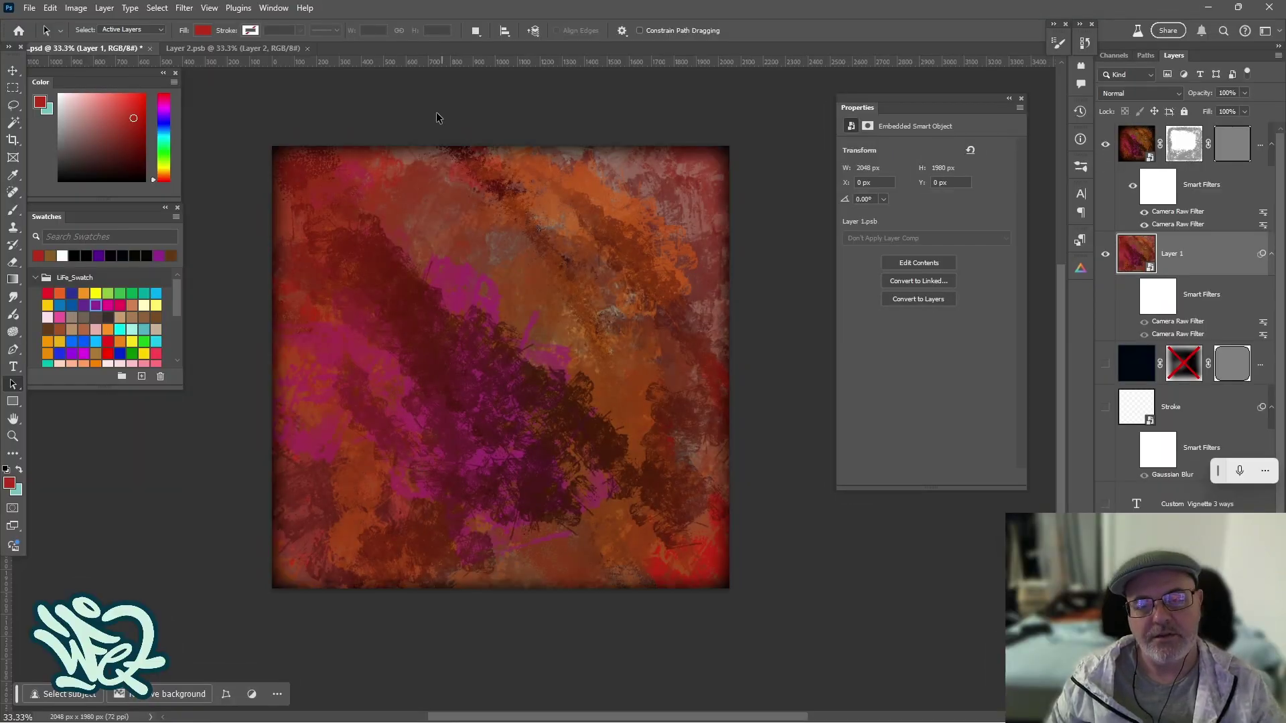